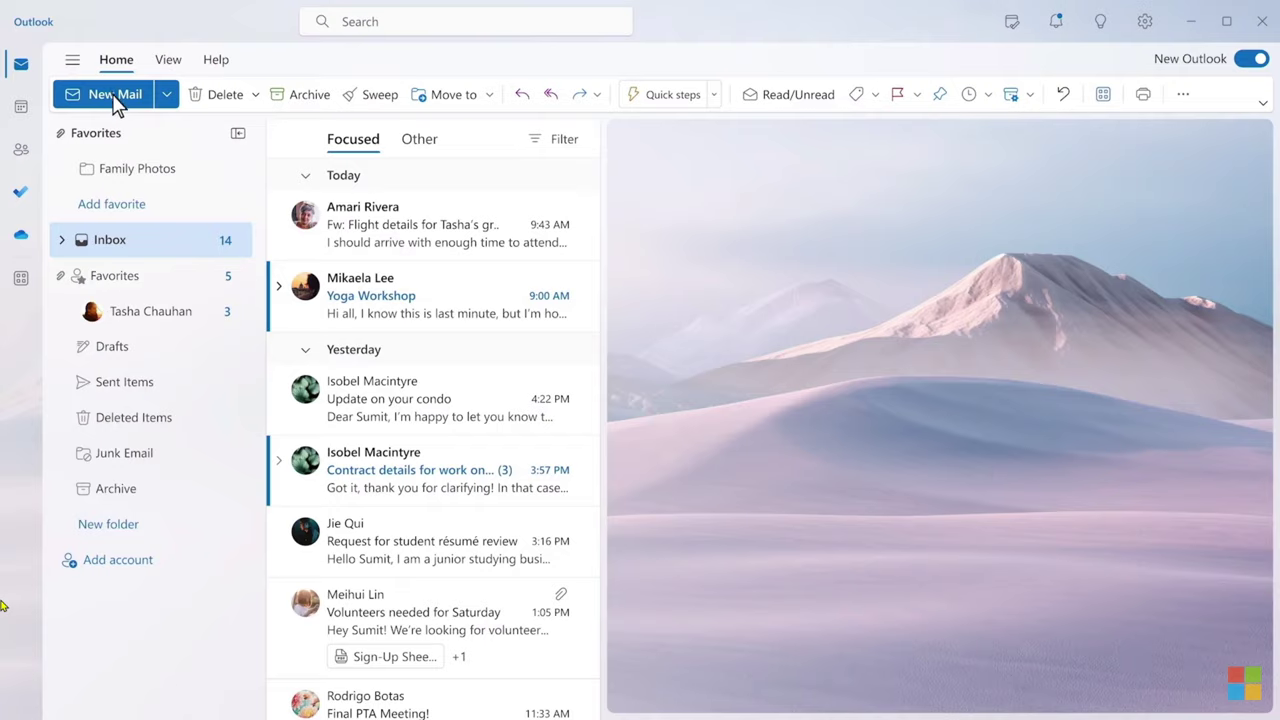
Draft a new email with Copilot announcing Tasha's graduation, referencing the Glenwood Springs Confirmation.
click(114, 97)
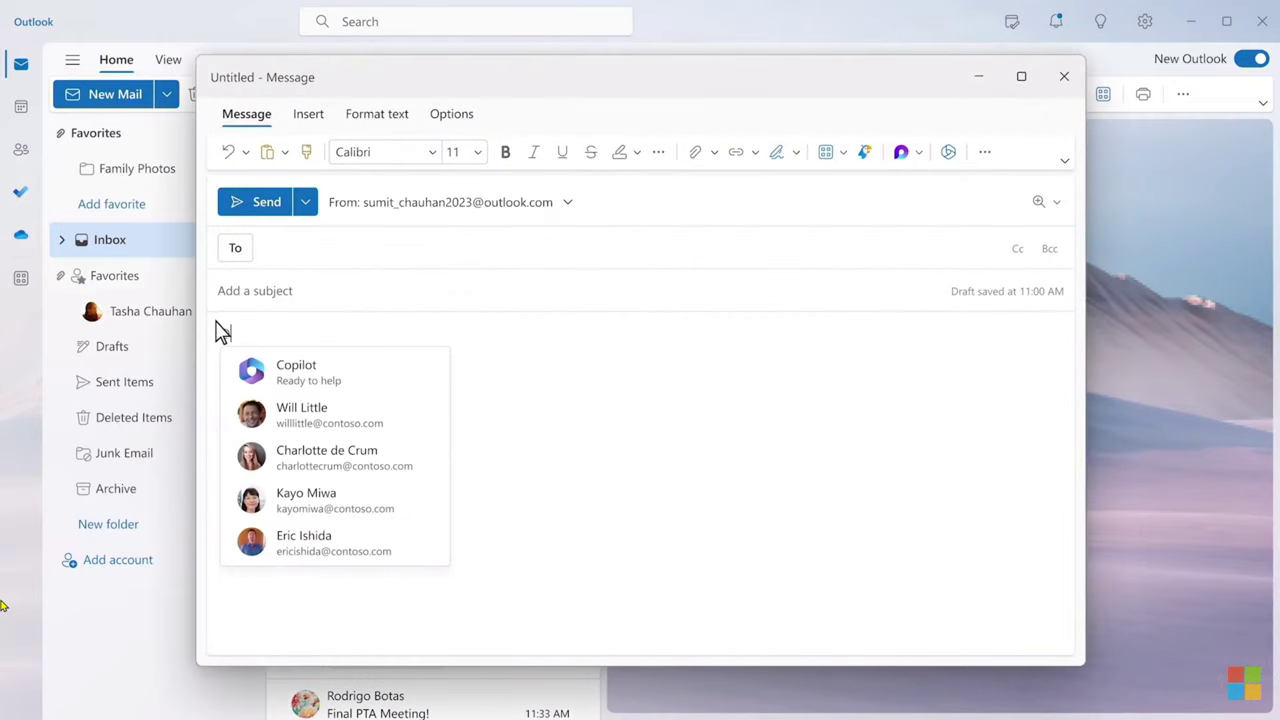
click(296, 368)
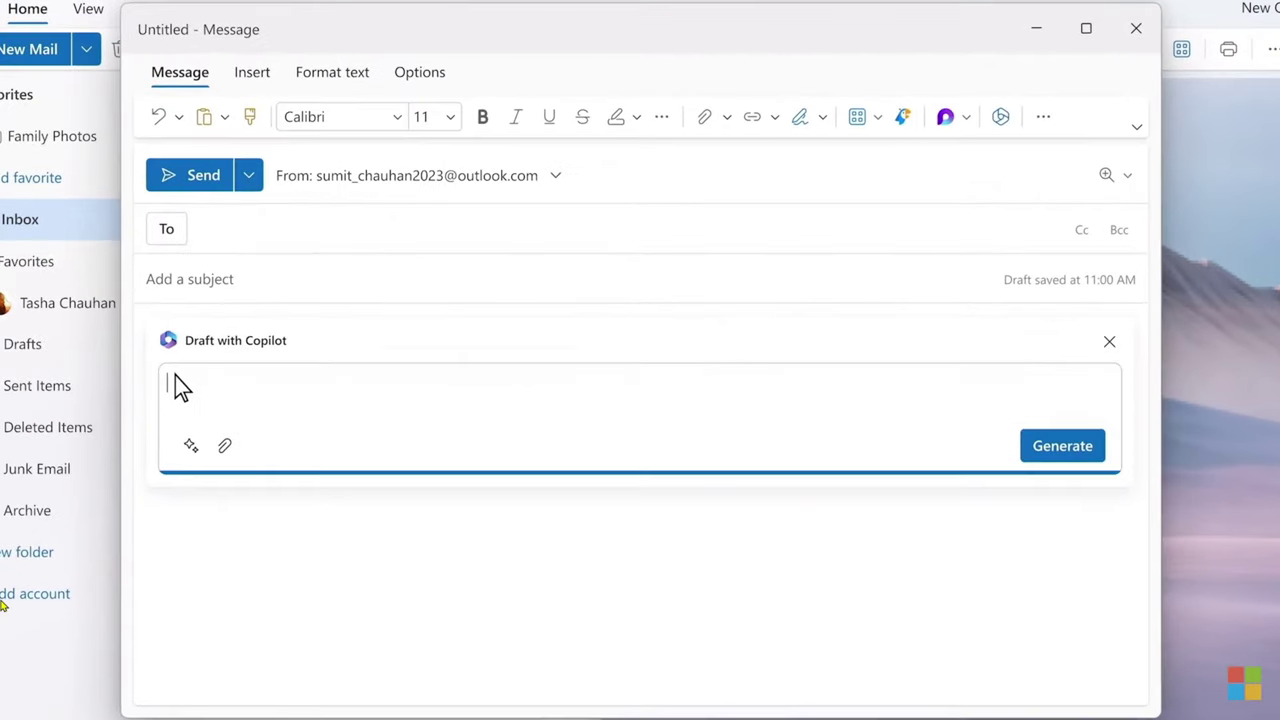
text(Announce Tasha is graduating from high school. Add how proud we are, and we are throwing a celebration with friends and family. Include logistics info from Glenwood Springs Confirmati)
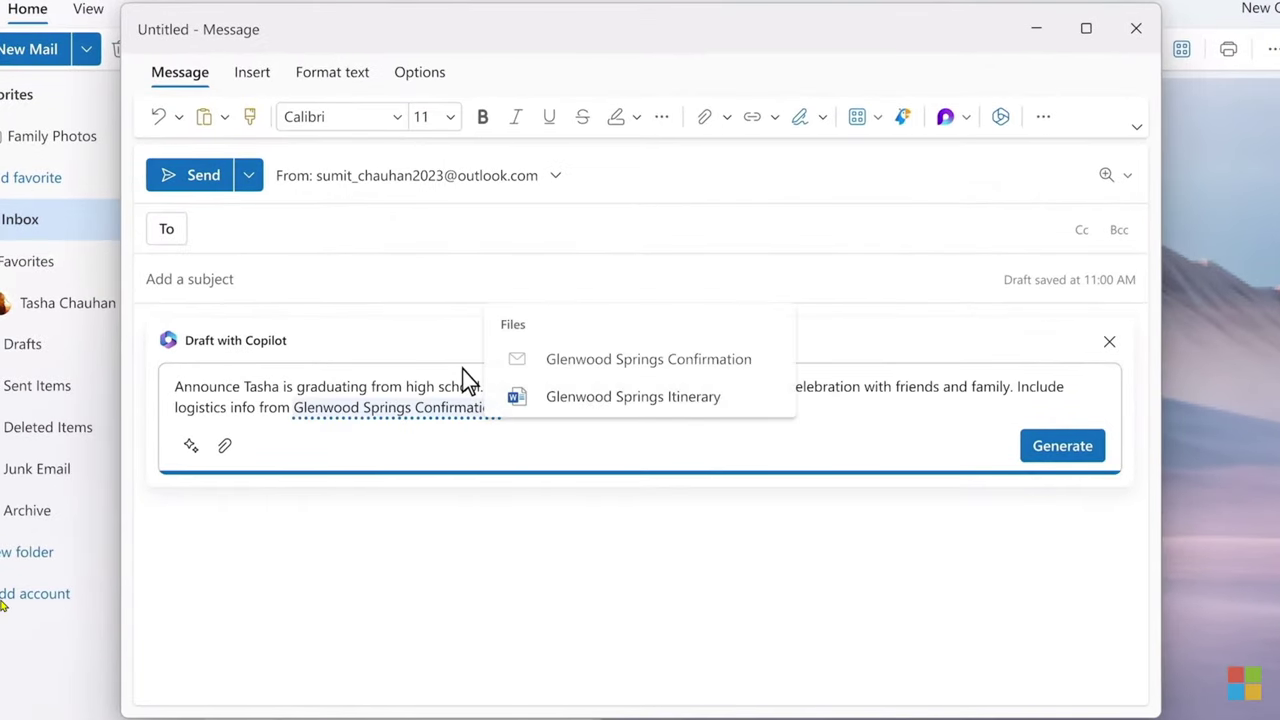
click(535, 359)
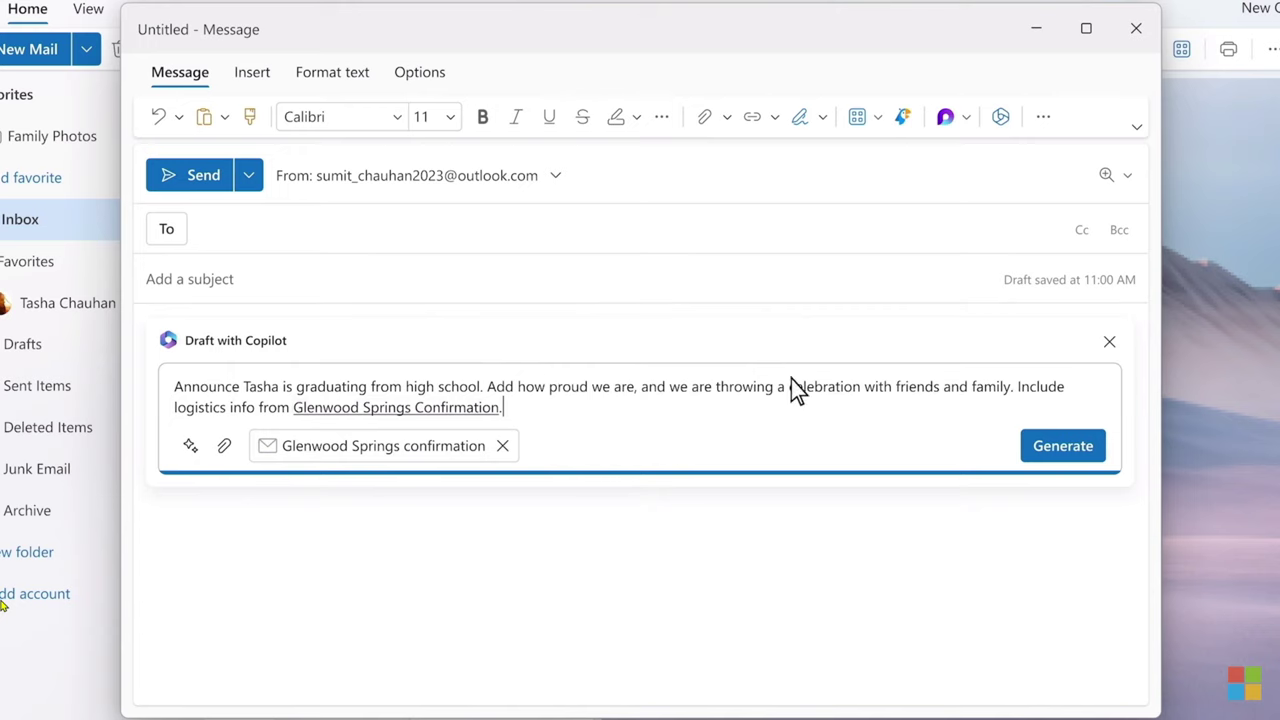
click(1034, 439)
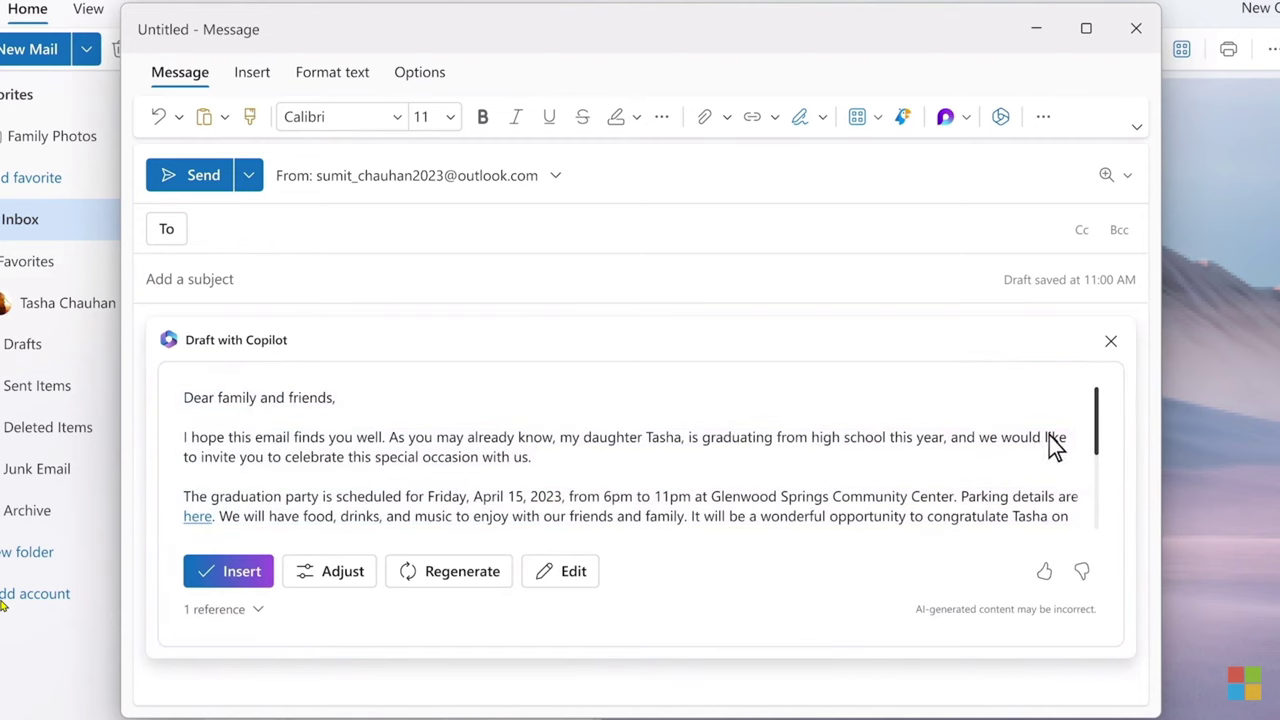
drag(1096, 440, 1097, 494)
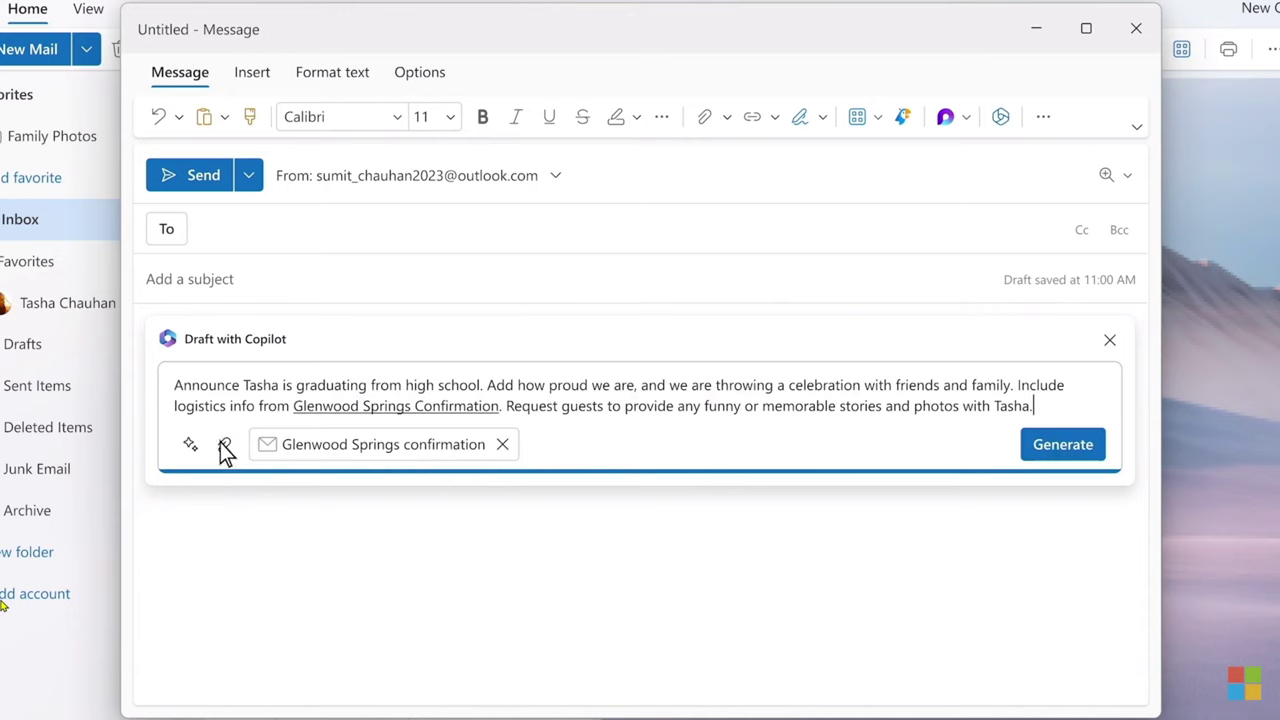
Add the Graduation photos folder as a reference, regenerate, and shorten the invitation to Short.
click(223, 444)
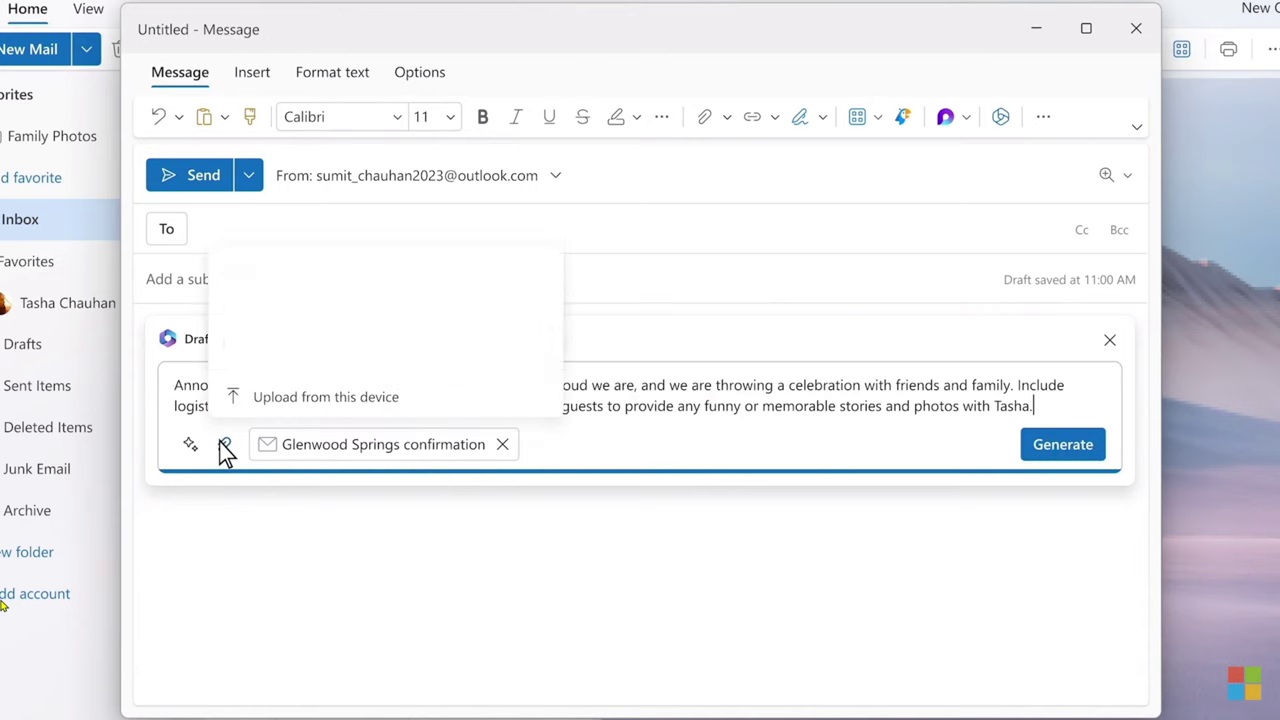
click(220, 264)
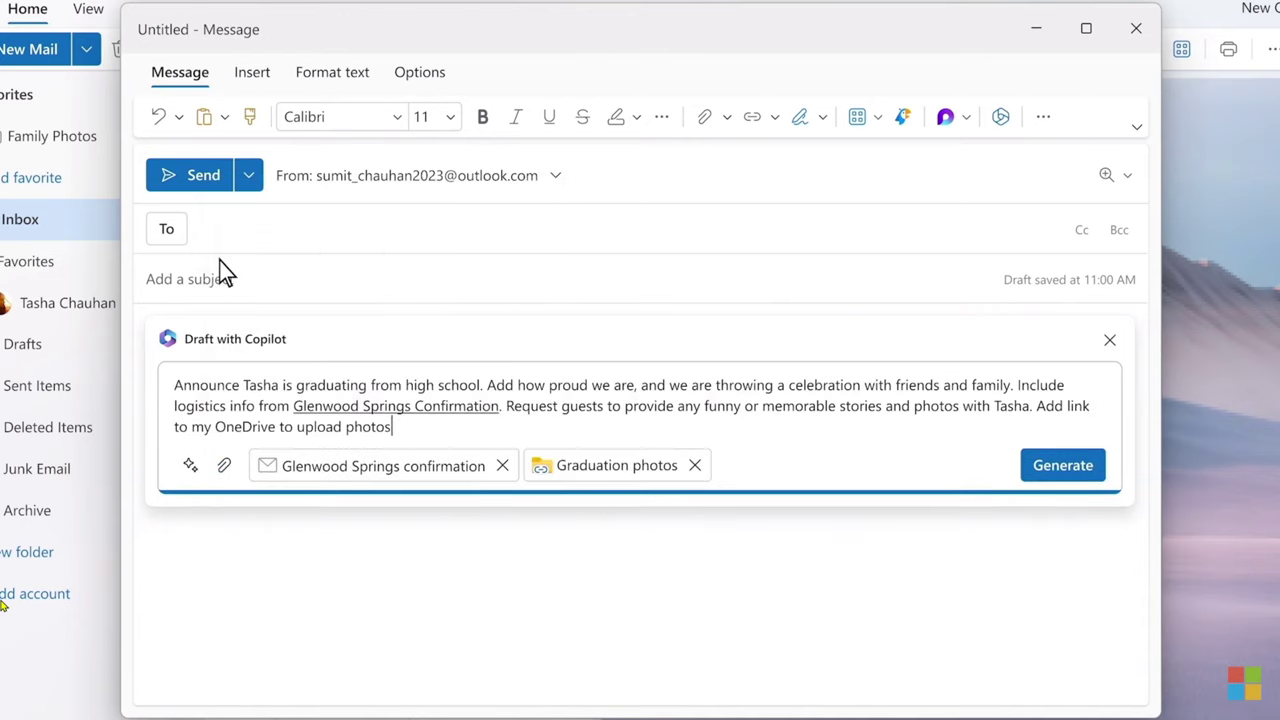
key(Return)
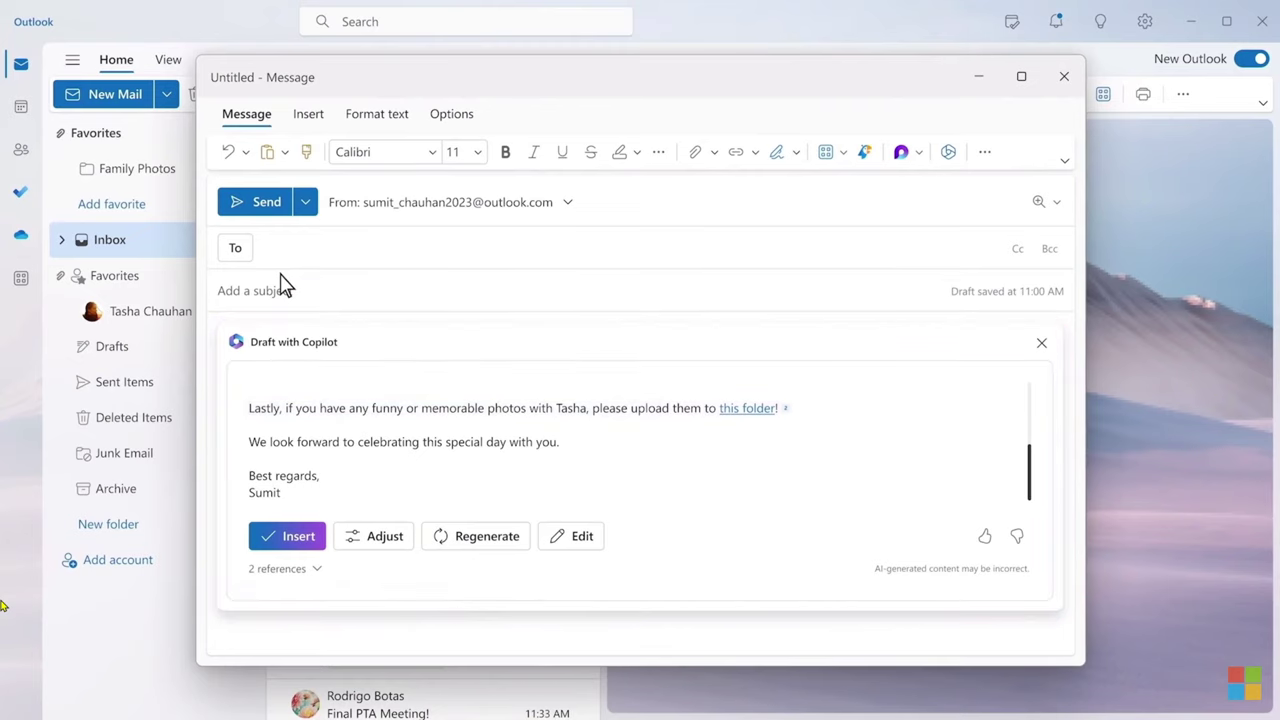
click(373, 545)
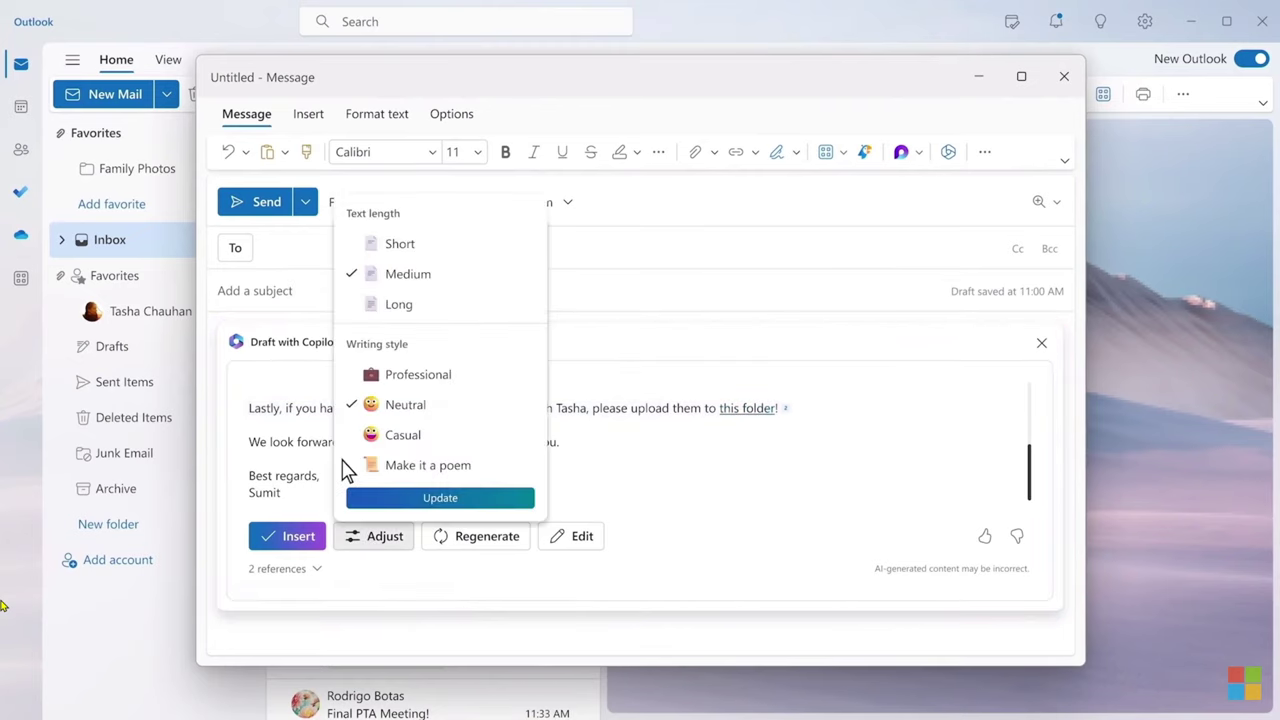
click(352, 246)
key(Return)
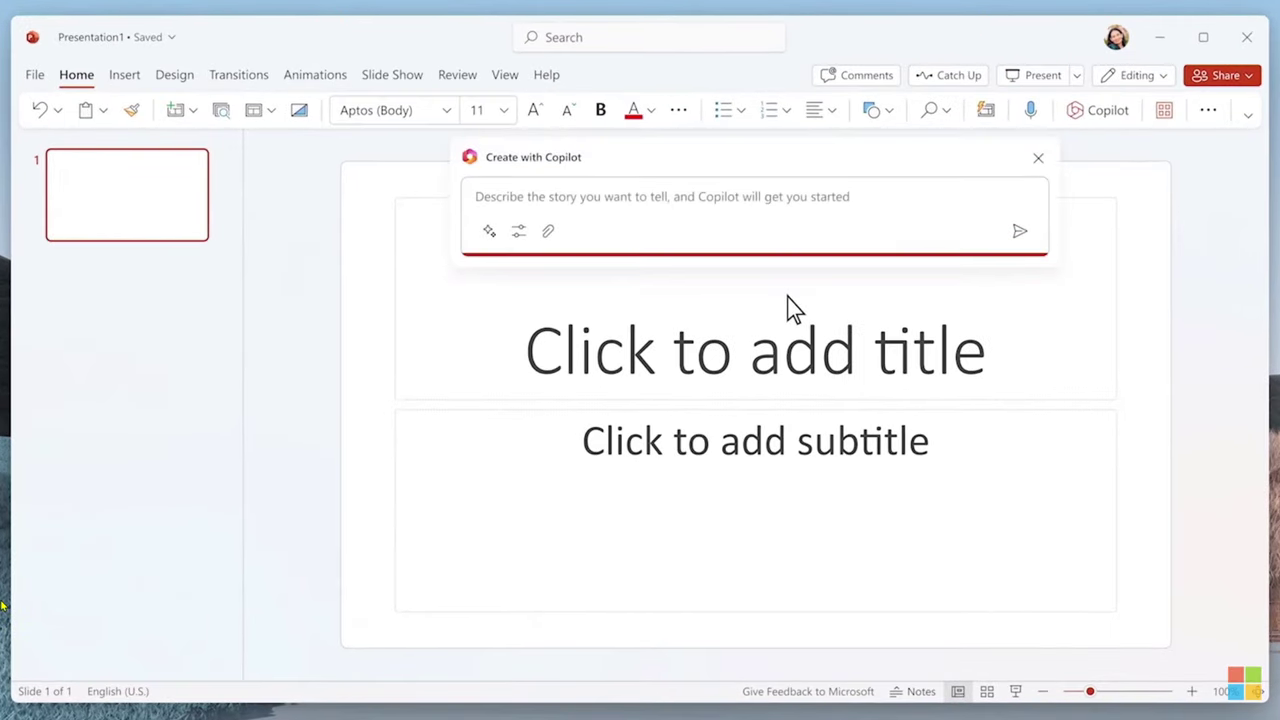
Have Copilot create a Festive-style presentation celebrating Tasha's high school graduation.
text(Make me a pr)
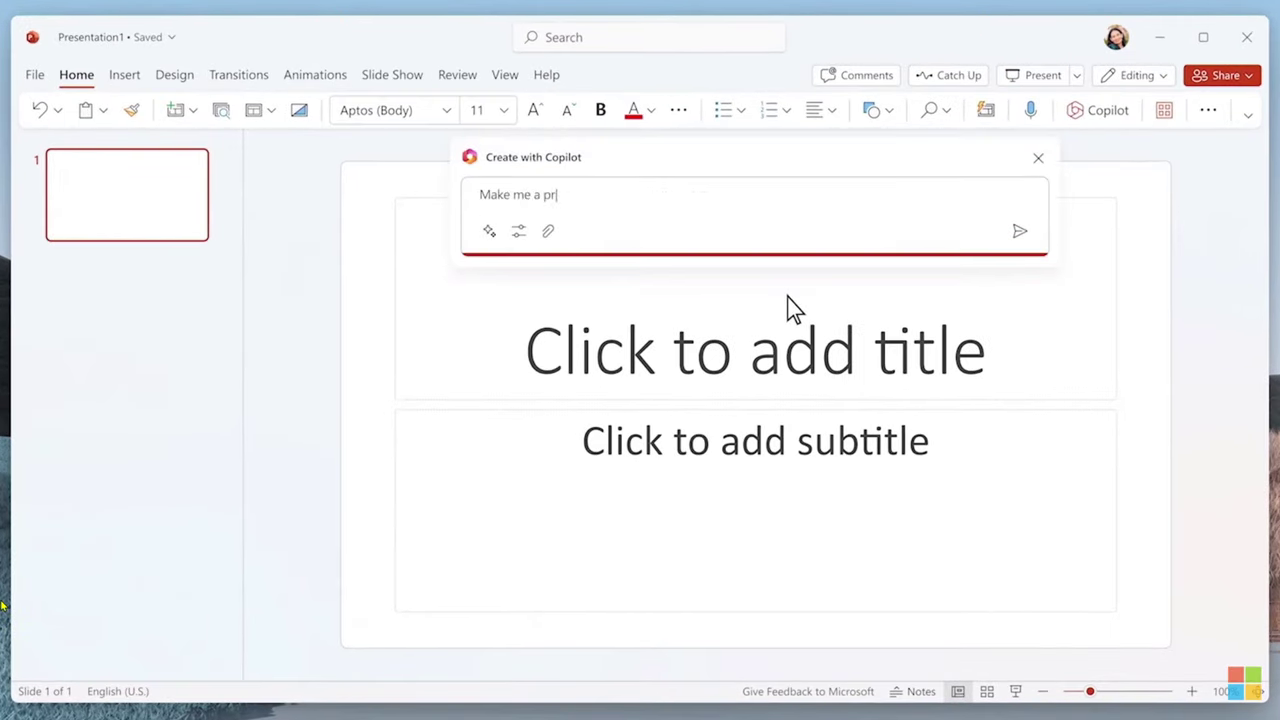
text(esentation that helps celebrate my daughter Tasha's high school graduation. She's)
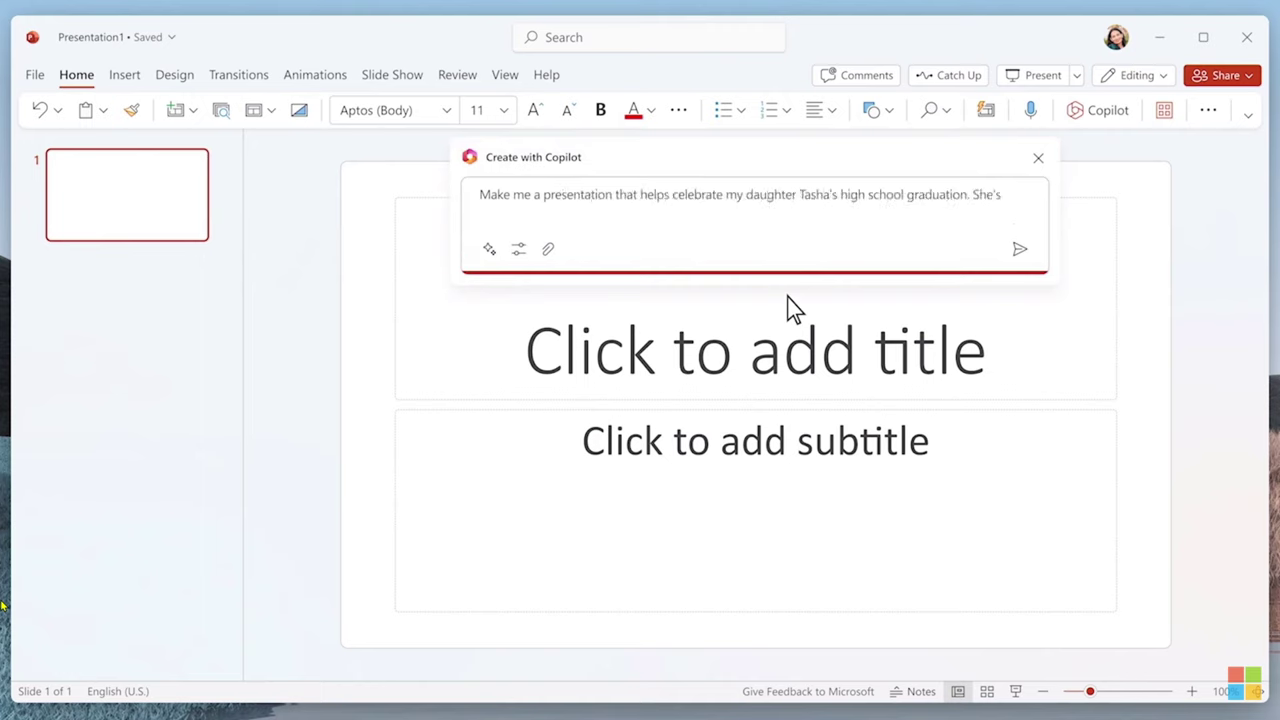
text( graduating from Glenwood Springs, she plays soccer, does drama, and is in the electronics club, on the honor roll. Our advice to her is to be bold and adventurous!)
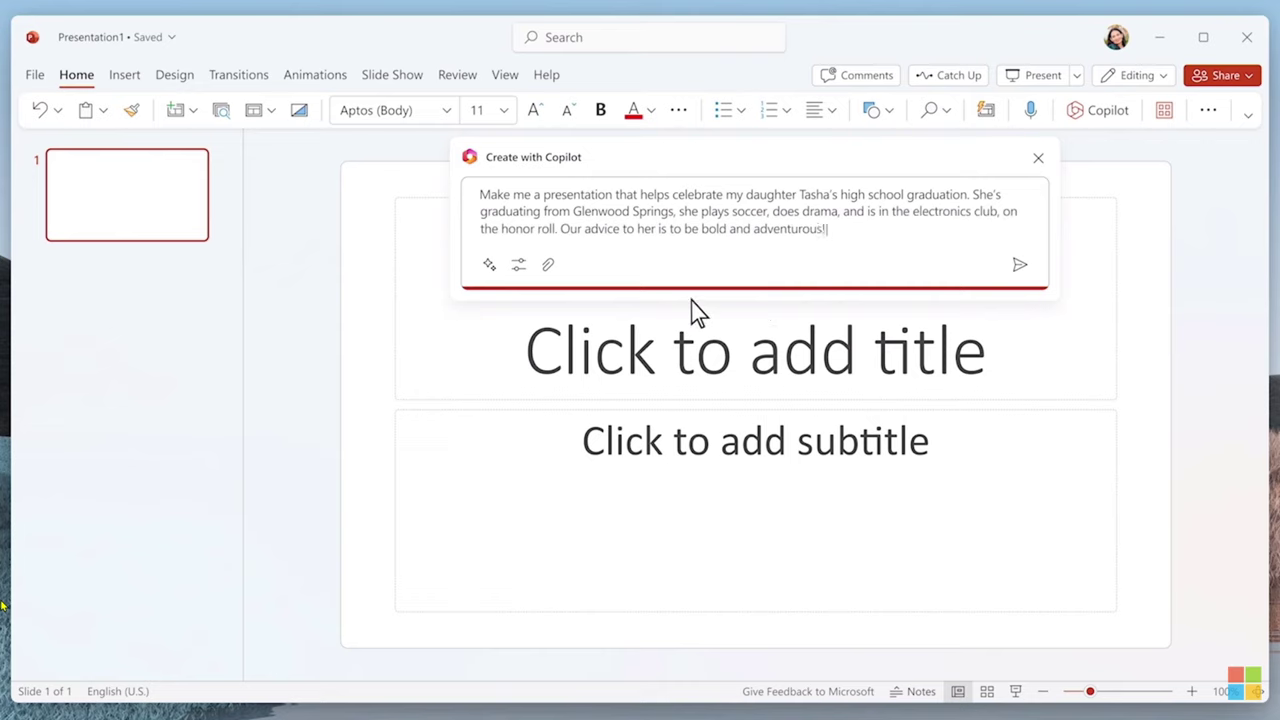
click(521, 267)
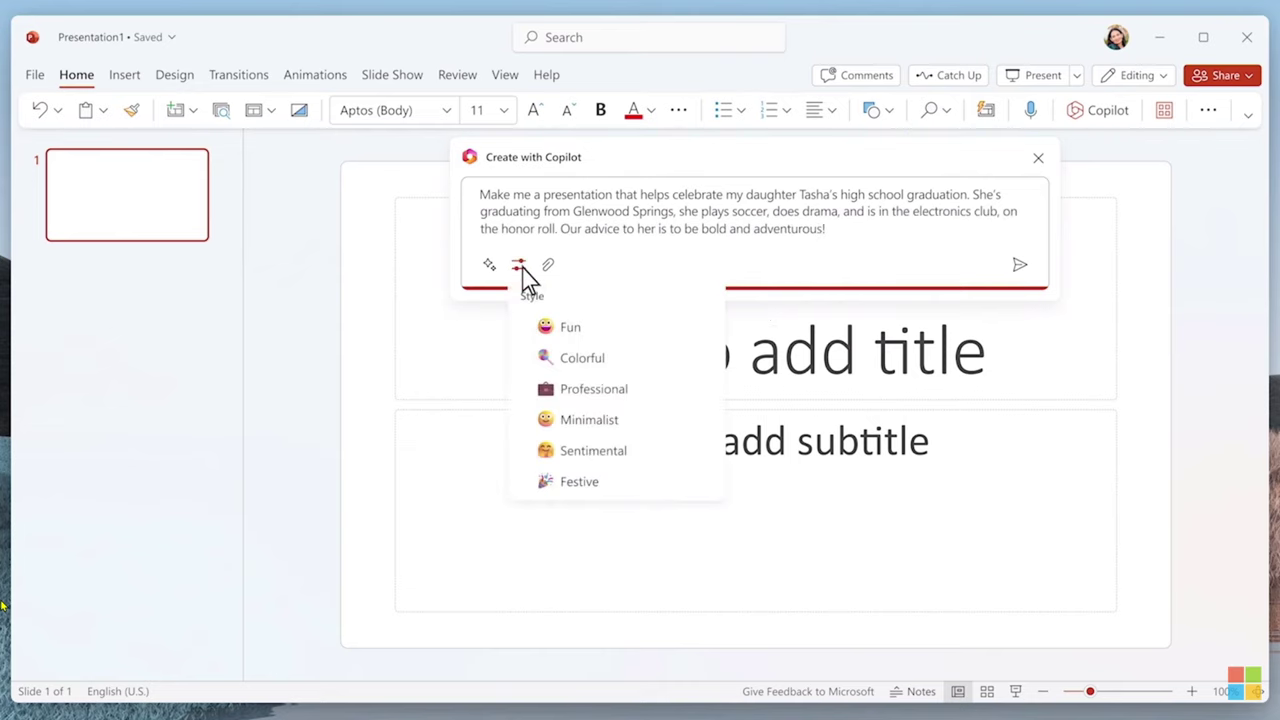
click(659, 477)
click(1020, 267)
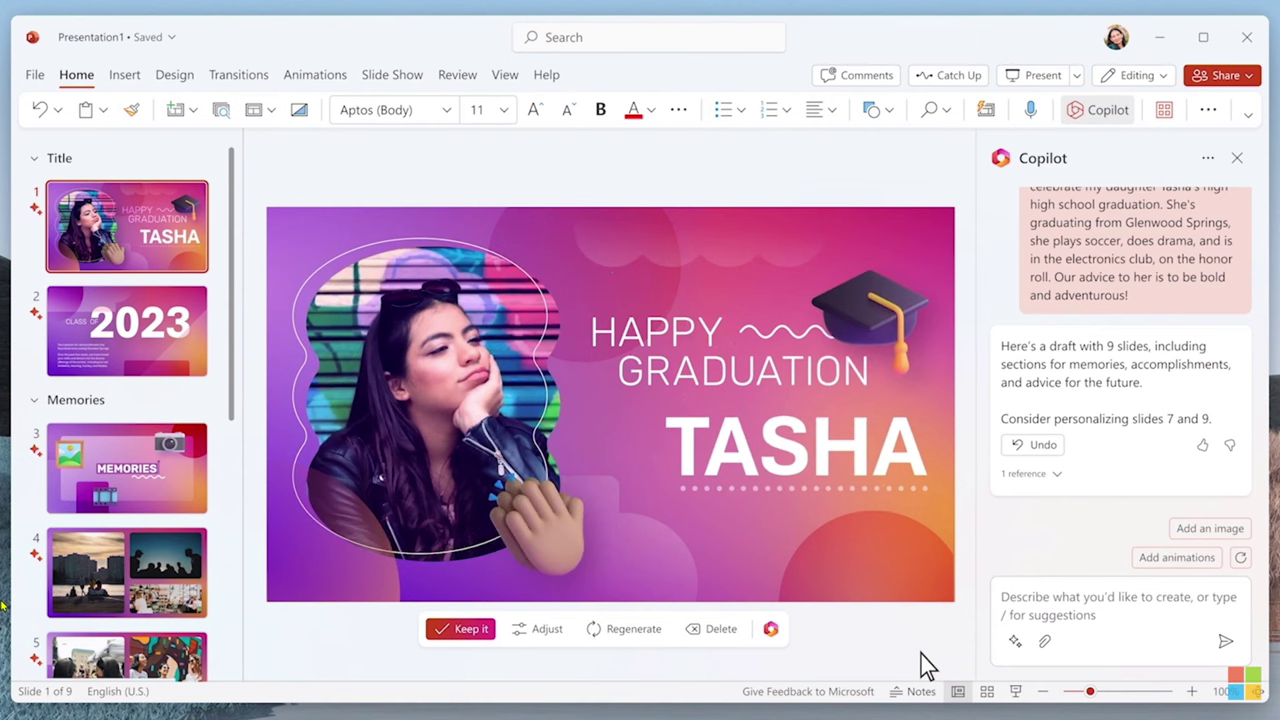
Keep the deck, add hockey varsity text to slide 7, and have Copilot rewrite it concisely with images.
click(462, 630)
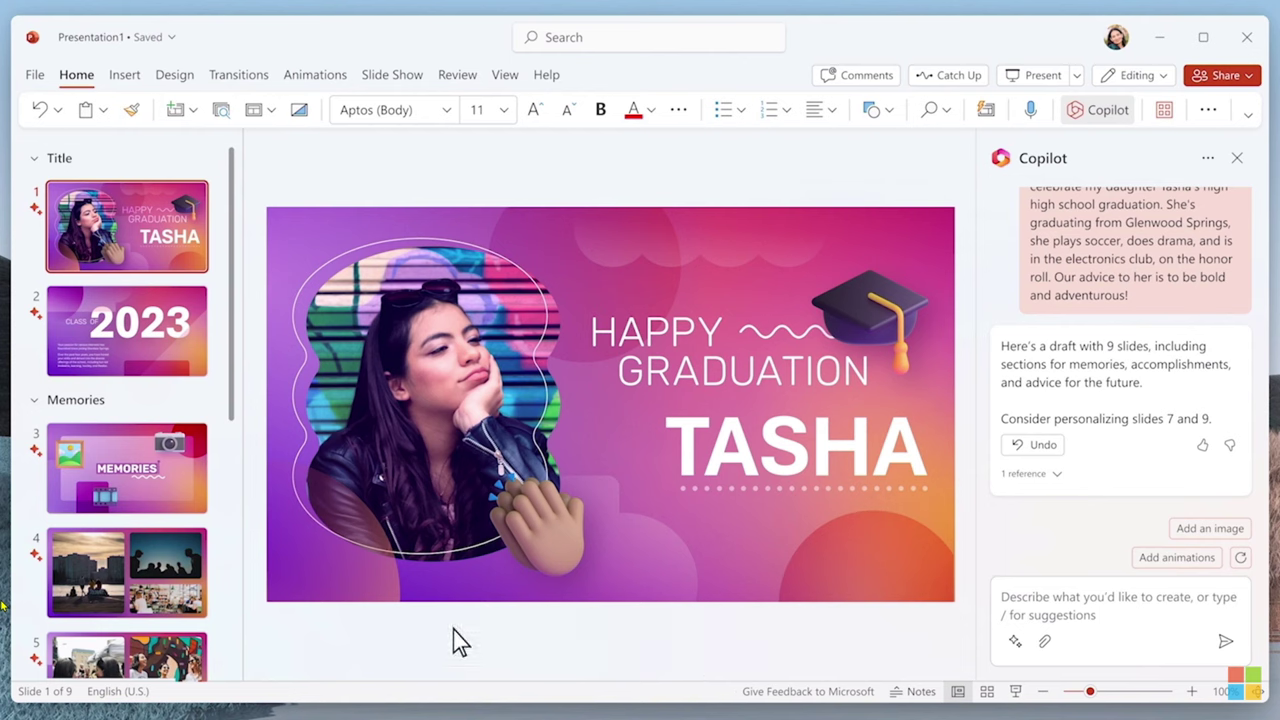
scroll(221, 384, down, 5)
click(180, 329)
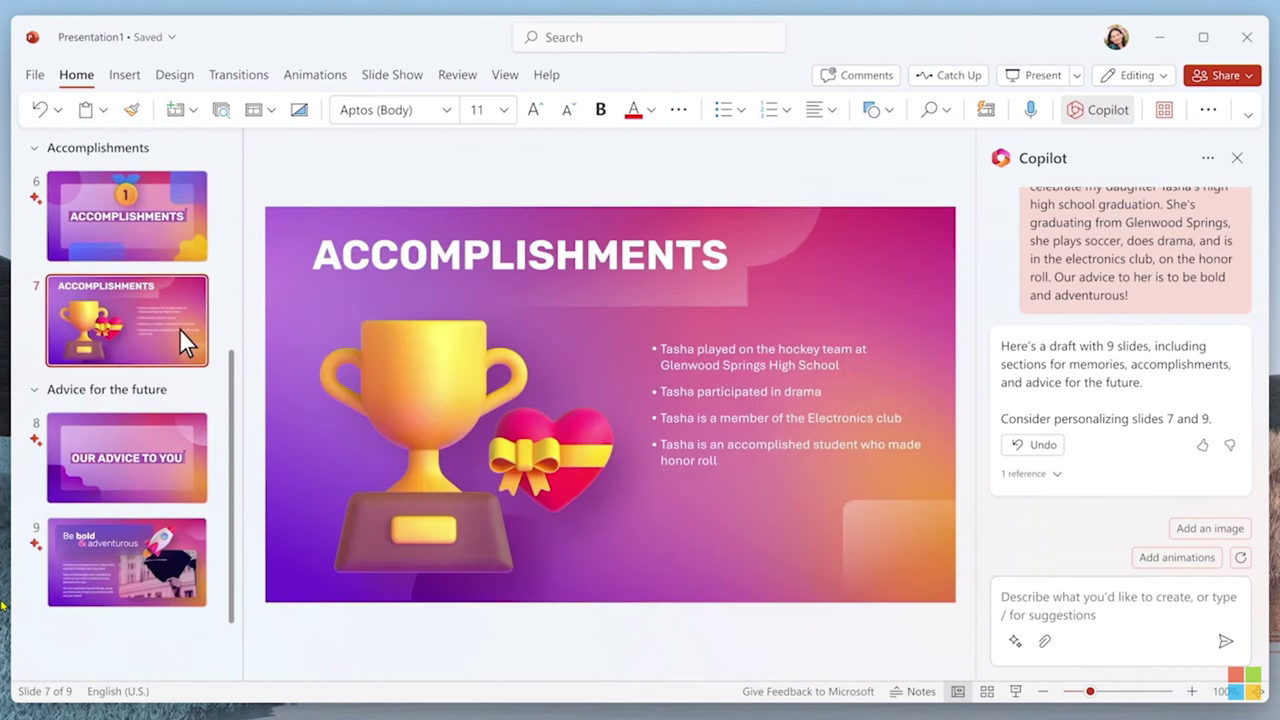
click(679, 463)
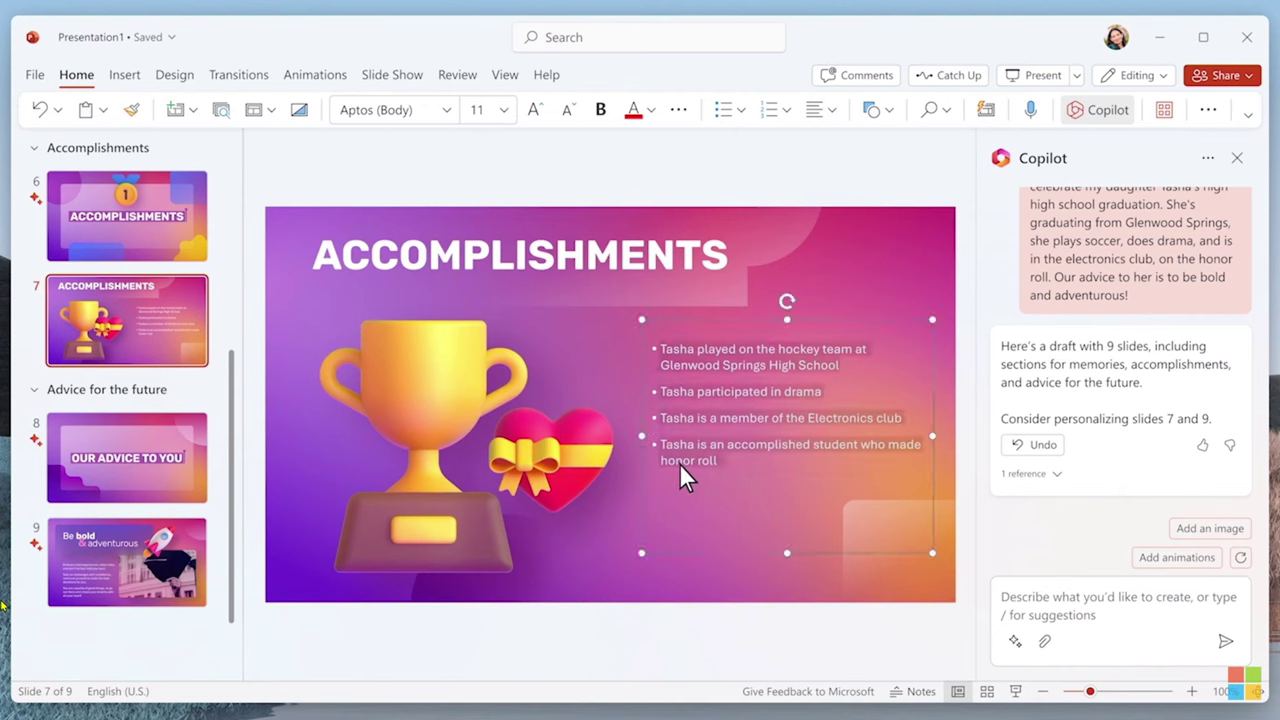
text(you earned varsity letters in hockey in your sophomore, junior and senior years - got the mvp for hockey players in the whole country you overcame your being shy and played the leading role in the school play -Romeo and Juliet she was part of a team that won the state championship in engineering on the honor roll all four years you smiled through the whole thing)
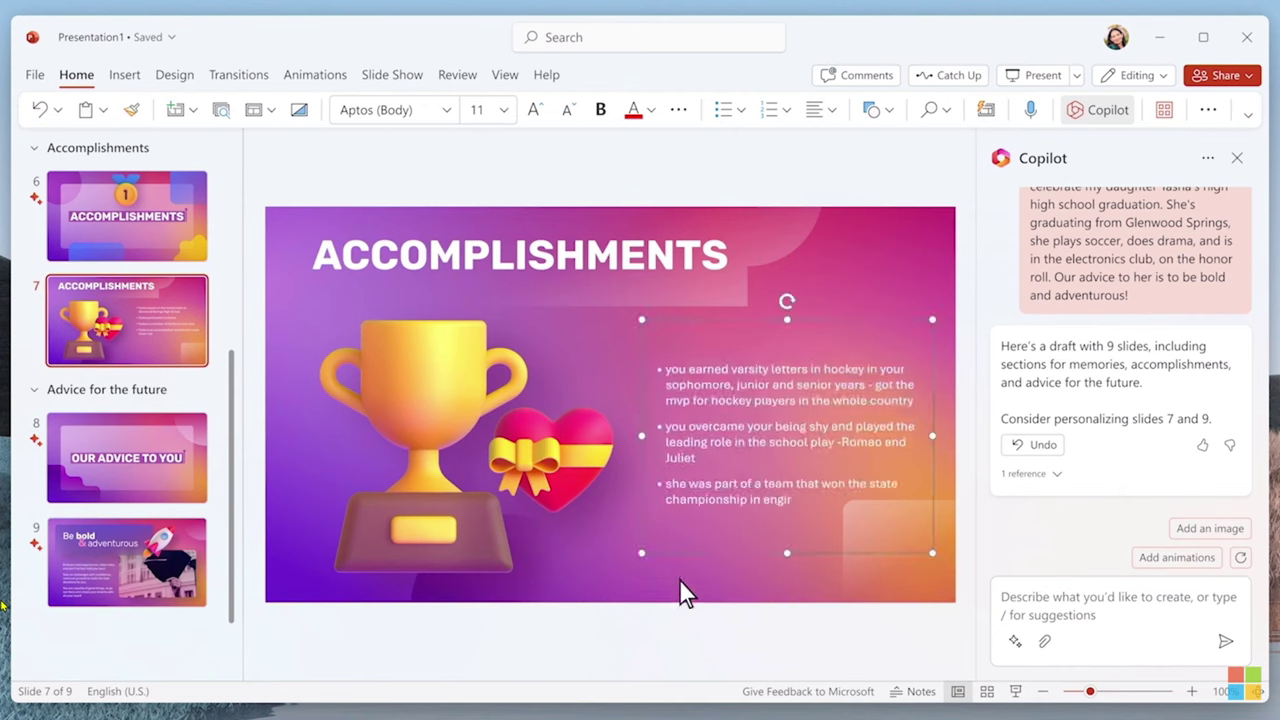
click(1063, 620)
text(Rewrite this slide to make it more concise and add relevant images)
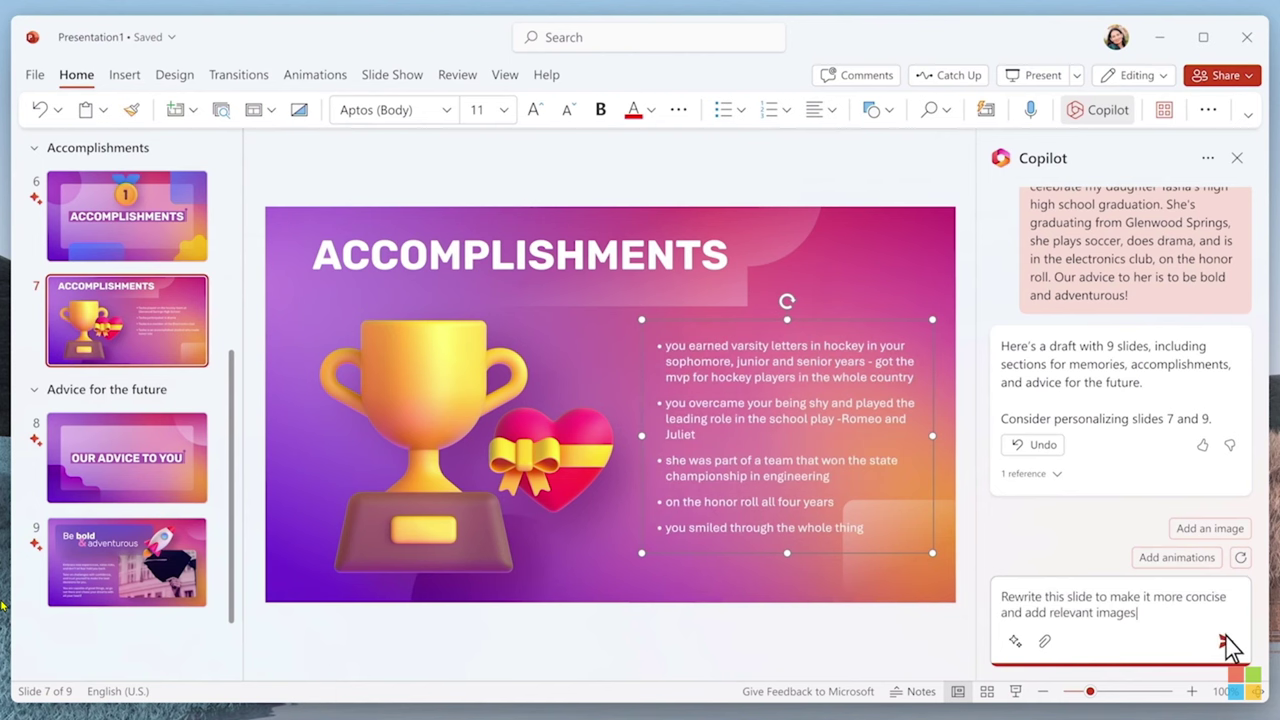
click(1226, 638)
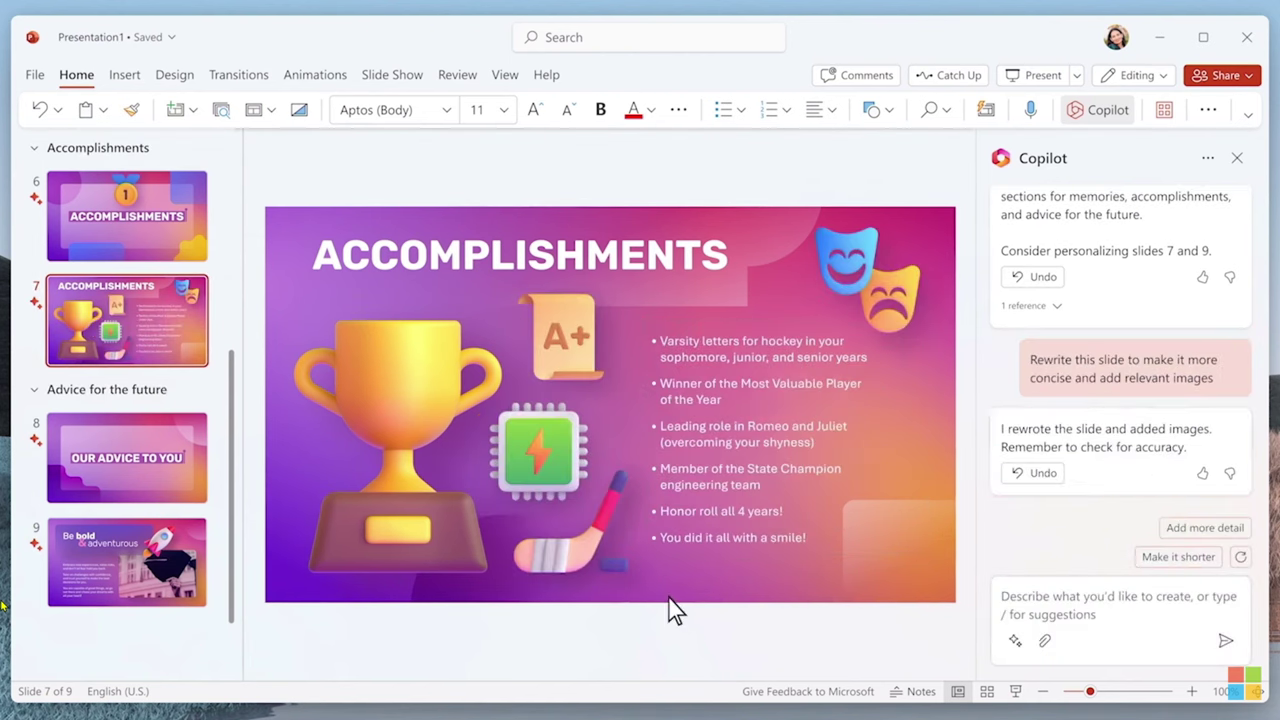
Replace the slide 9 Be bold & adventurous image with an adventure or flying image.
click(160, 563)
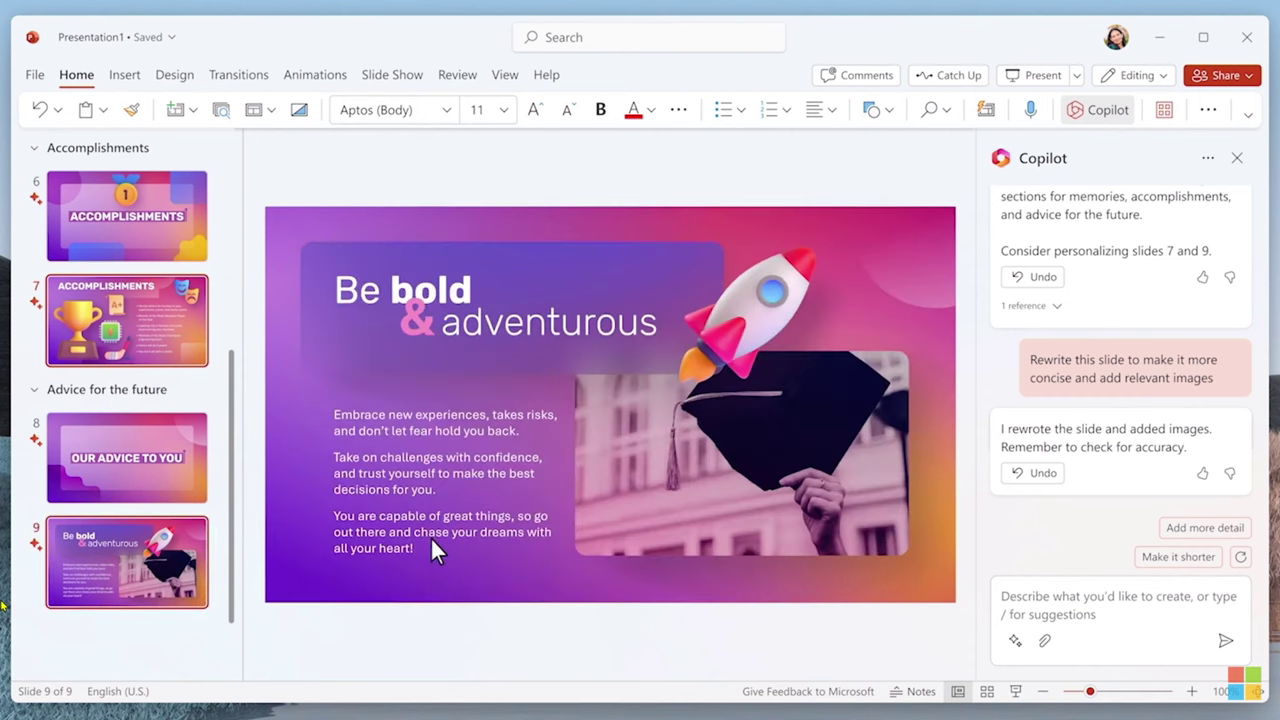
click(430, 537)
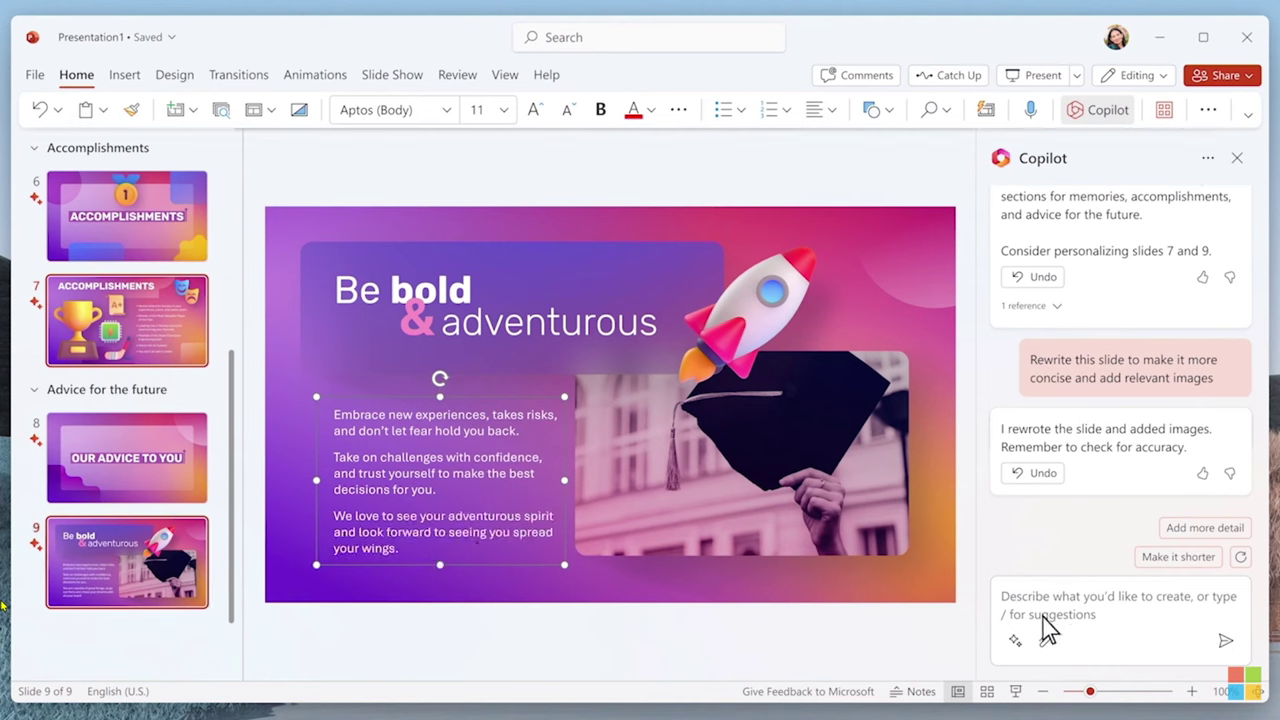
click(1128, 640)
text(Replace the image with one that goes with adventure or flying)
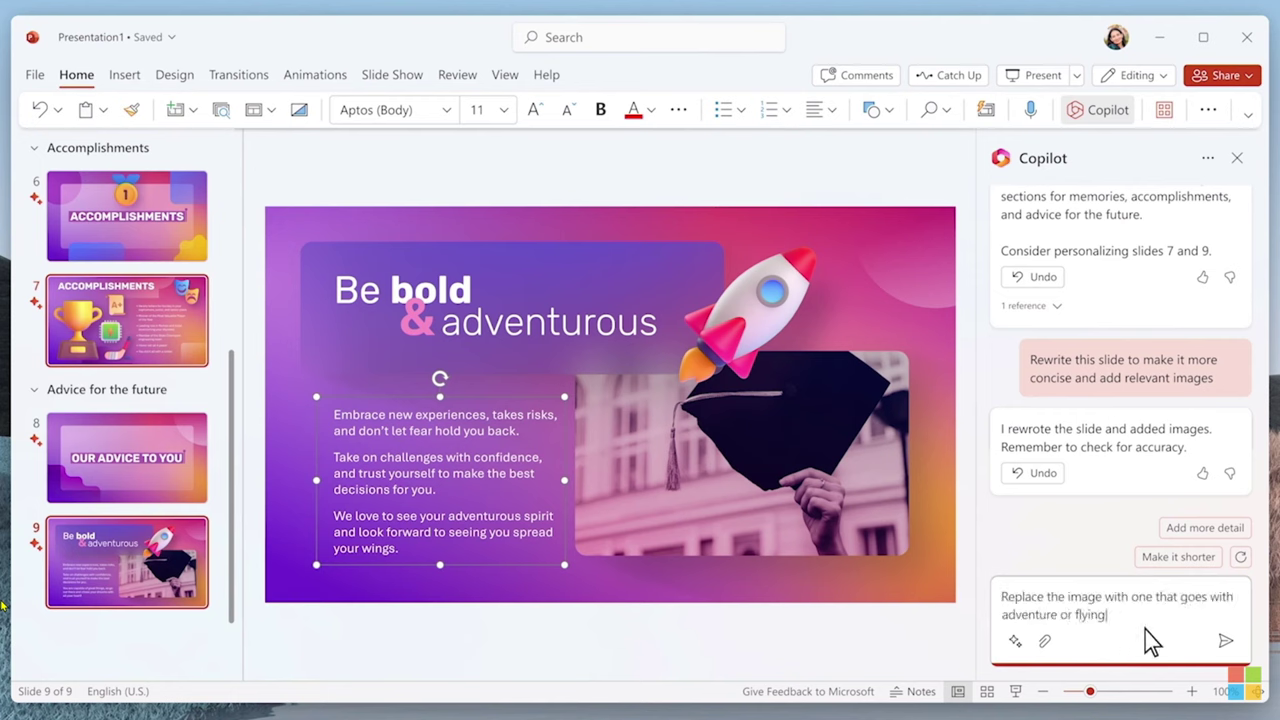
click(1225, 641)
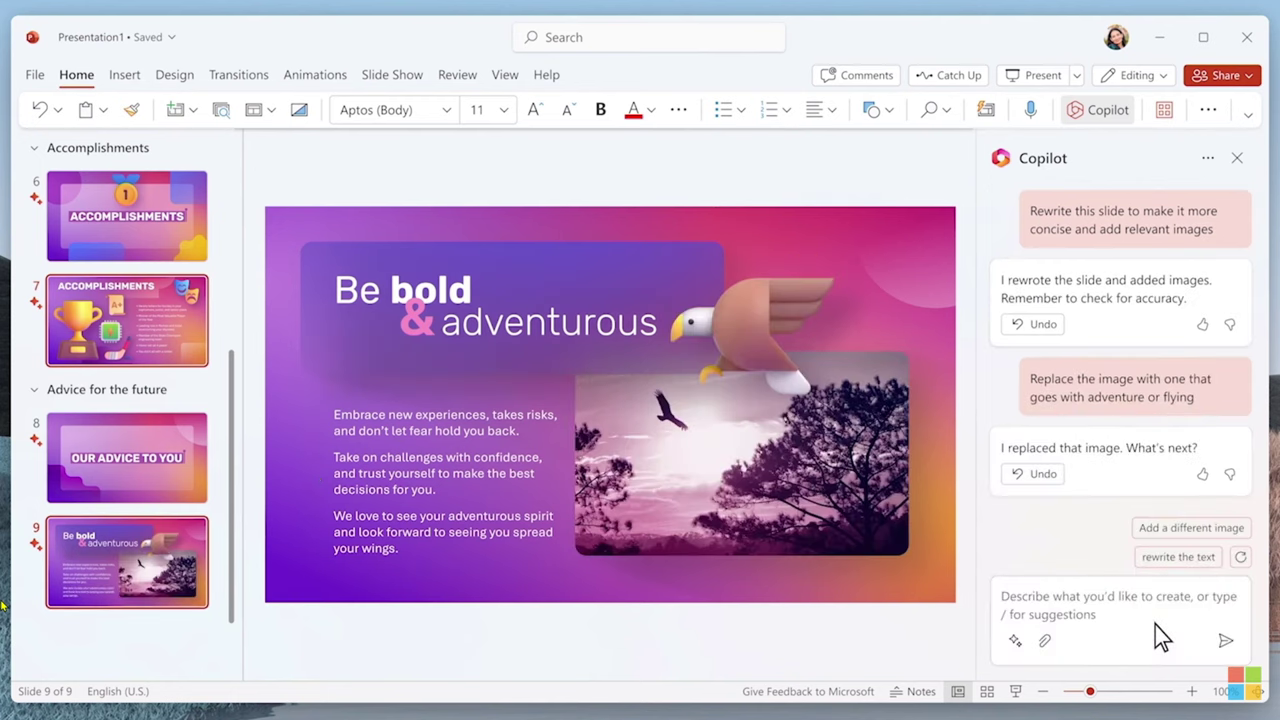
Ask Copilot to add transitions between all slides.
click(1155, 626)
text(Add transition)
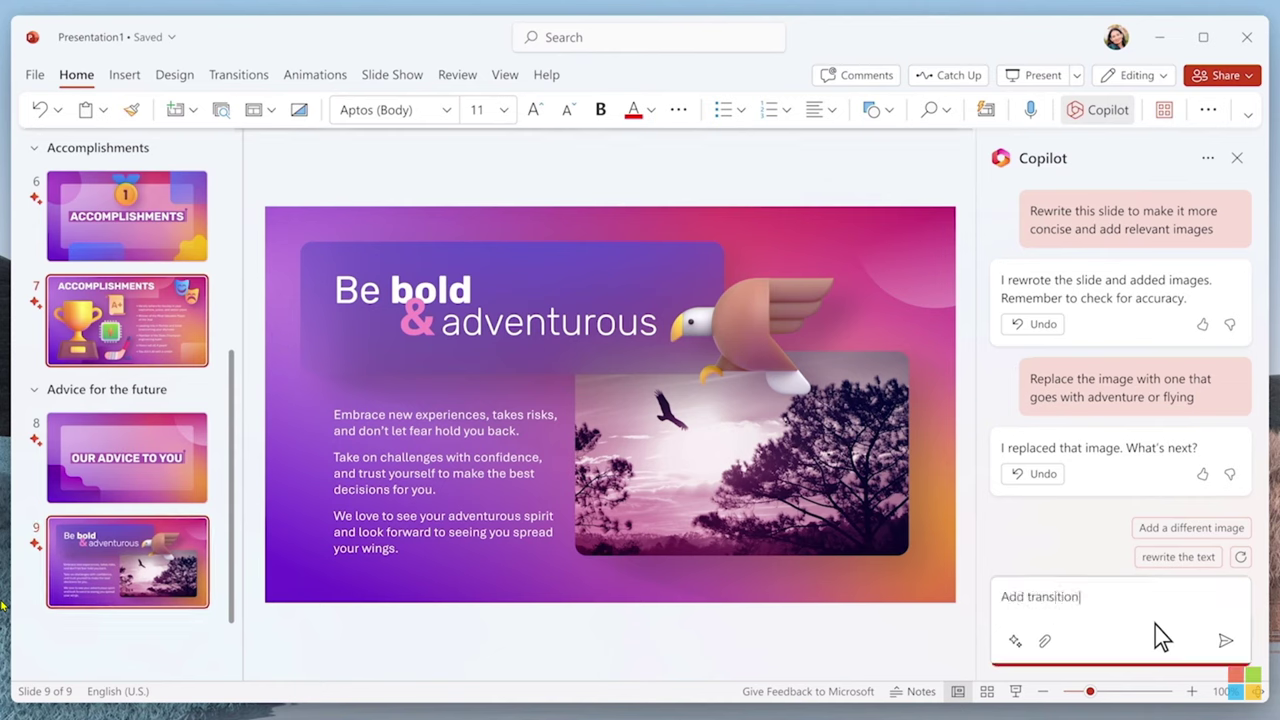
text(s between all slides)
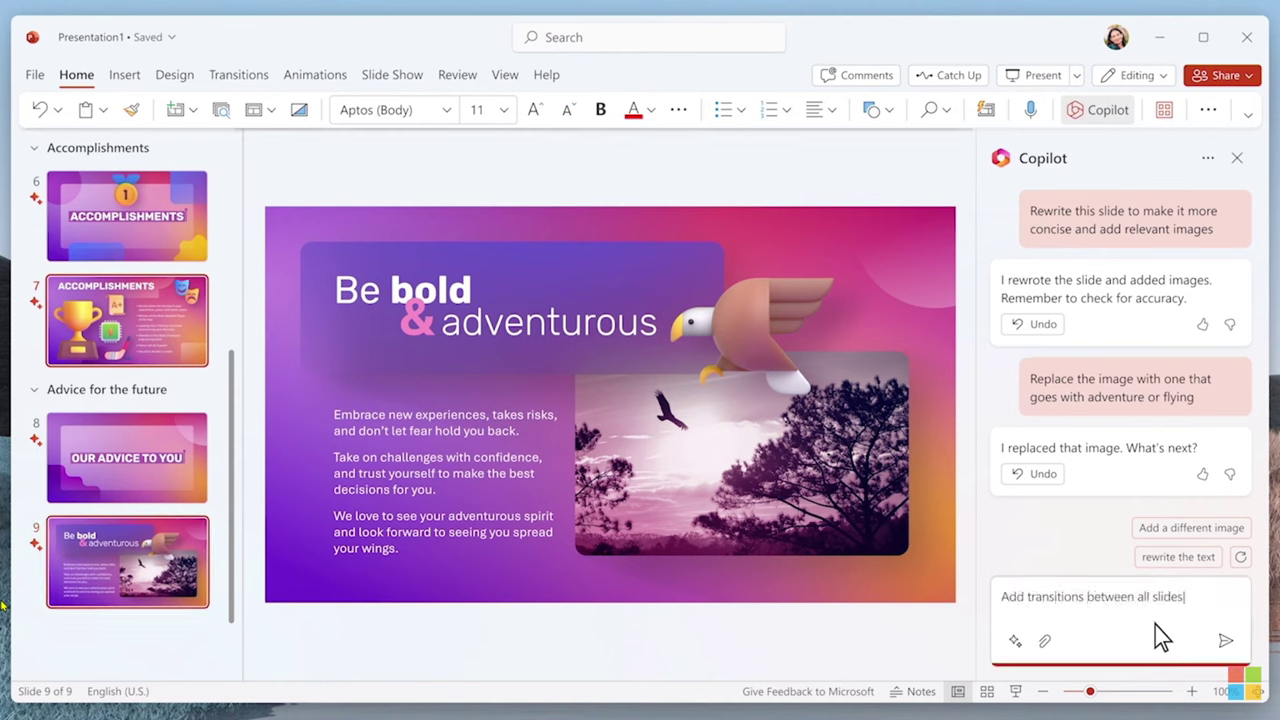
click(1226, 641)
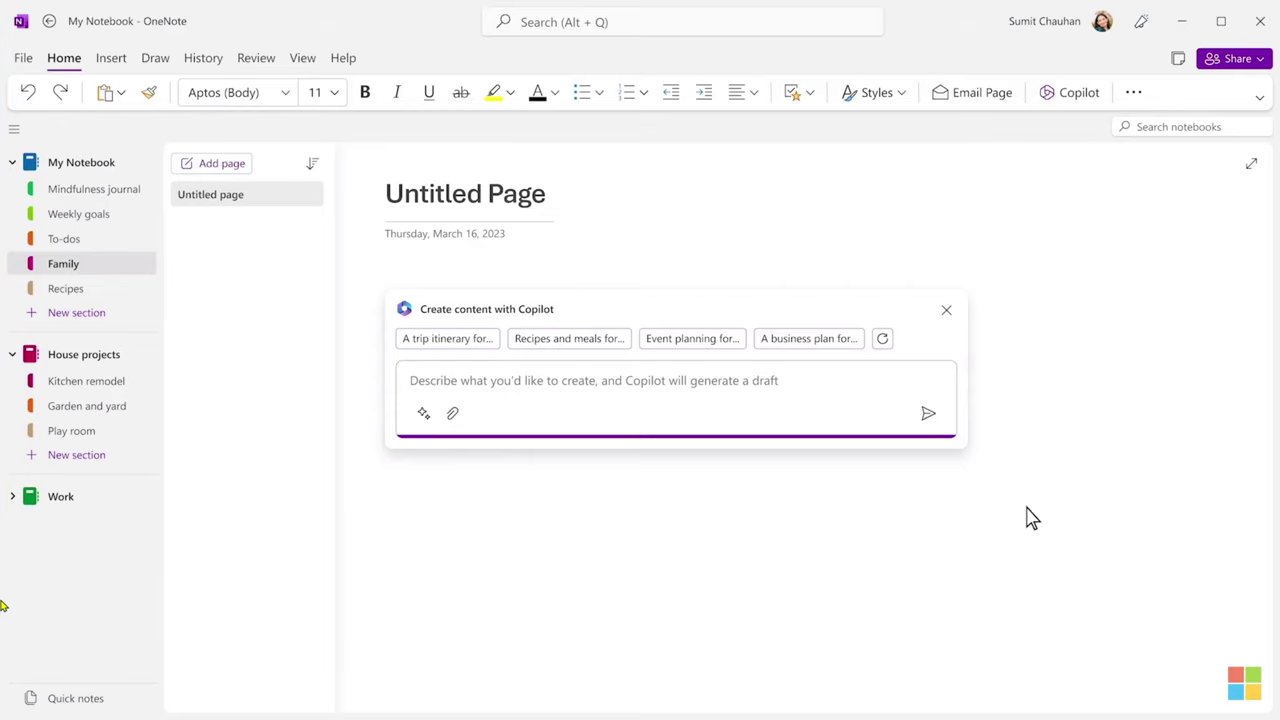
Draft a party plan for Tasha's graduation for 30-50 people, keep it, and request a to-do list.
click(486, 380)
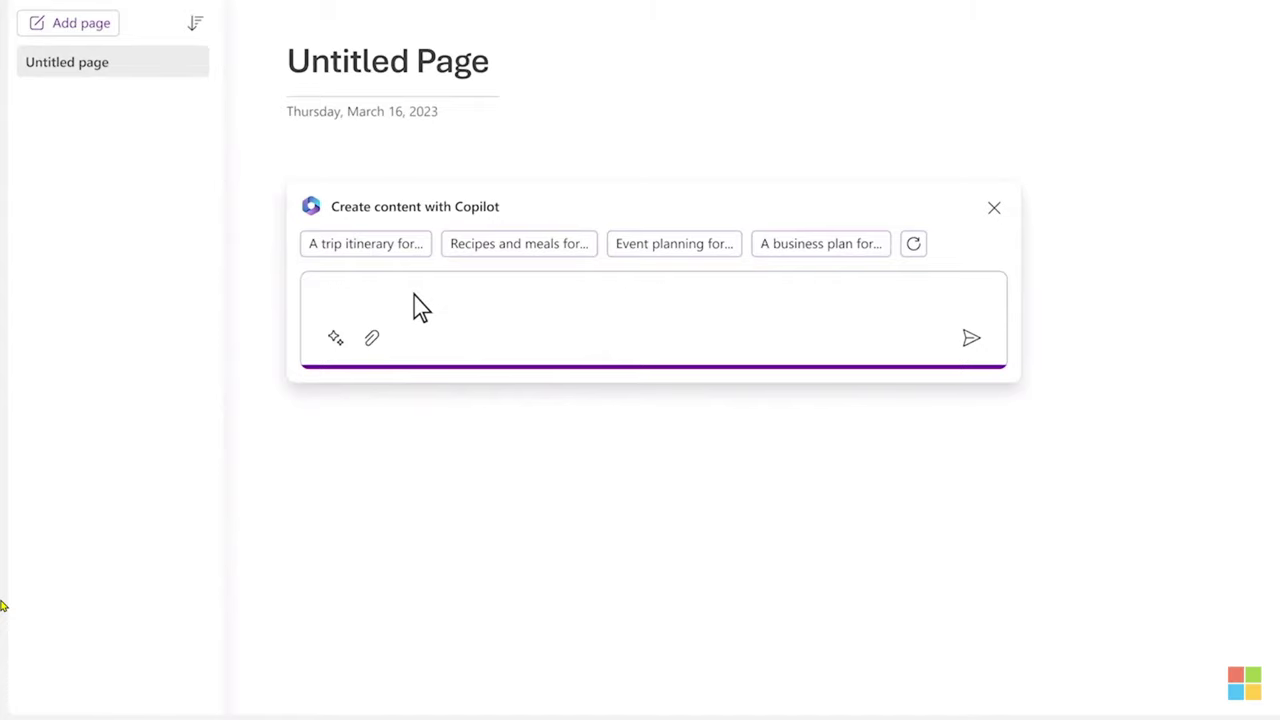
text(Help me create a plan for Tasha's high school graduation party for 30-50 people)
click(970, 341)
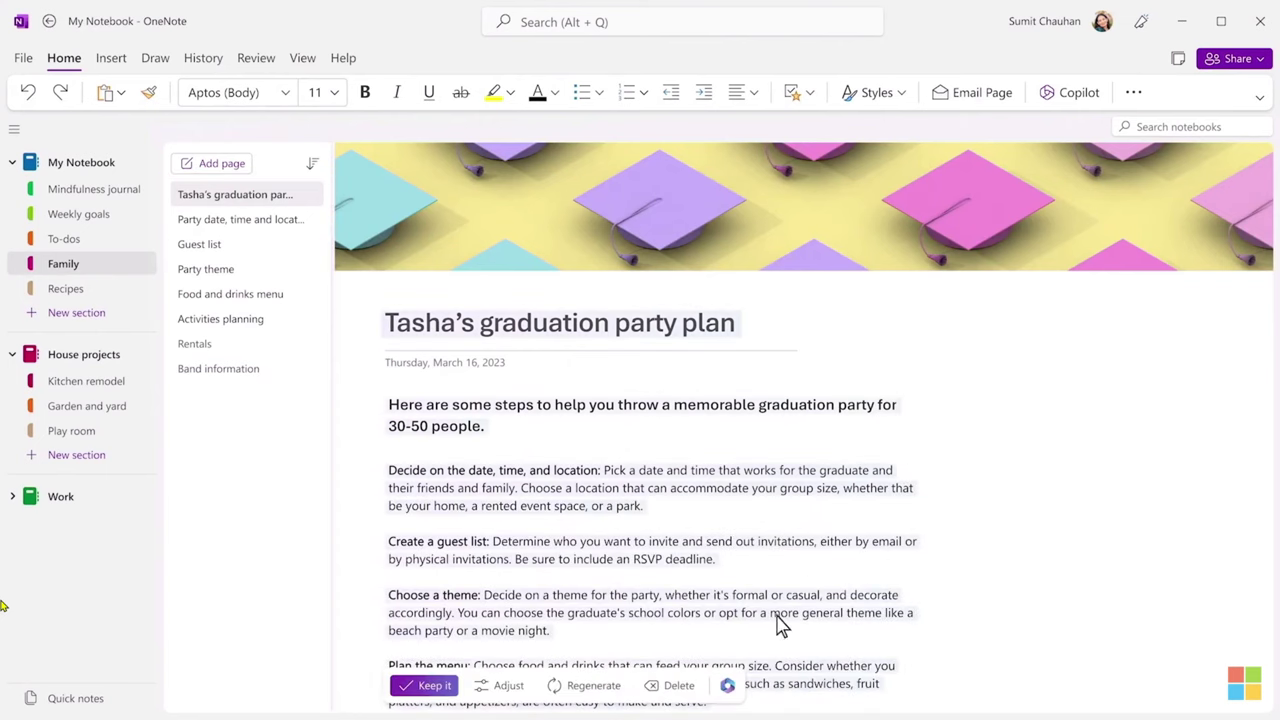
click(727, 687)
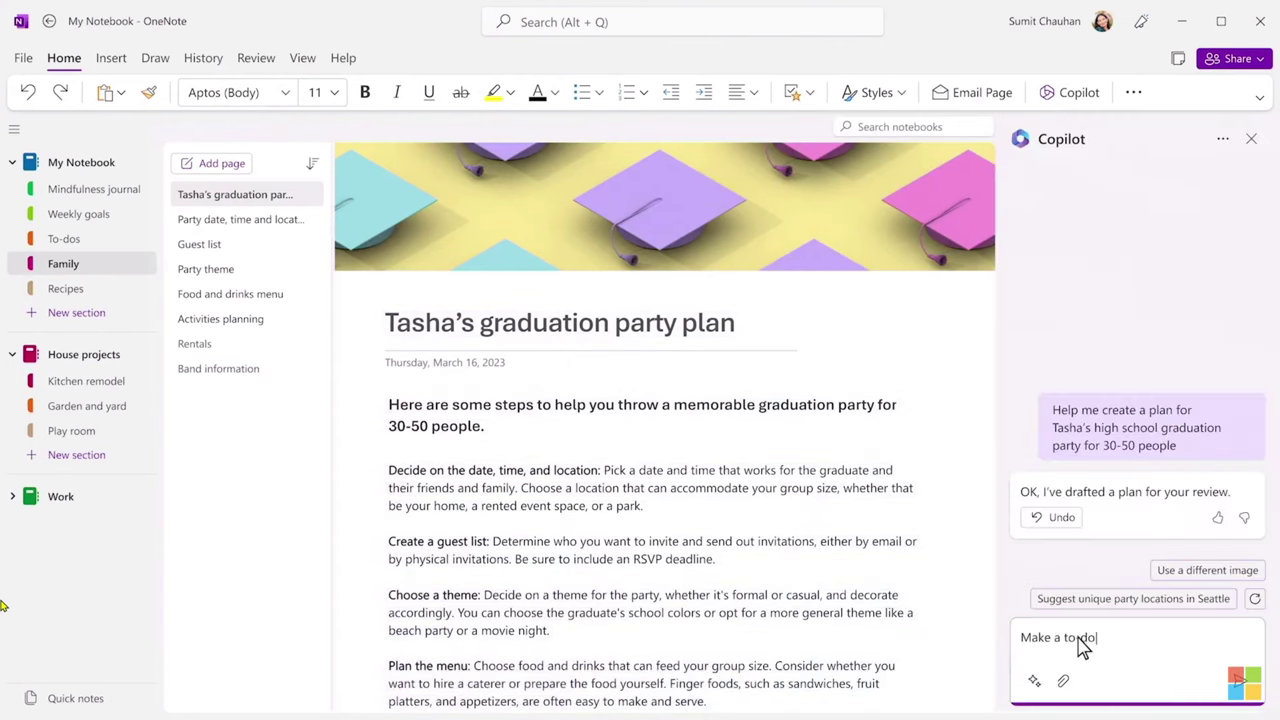
click(1240, 688)
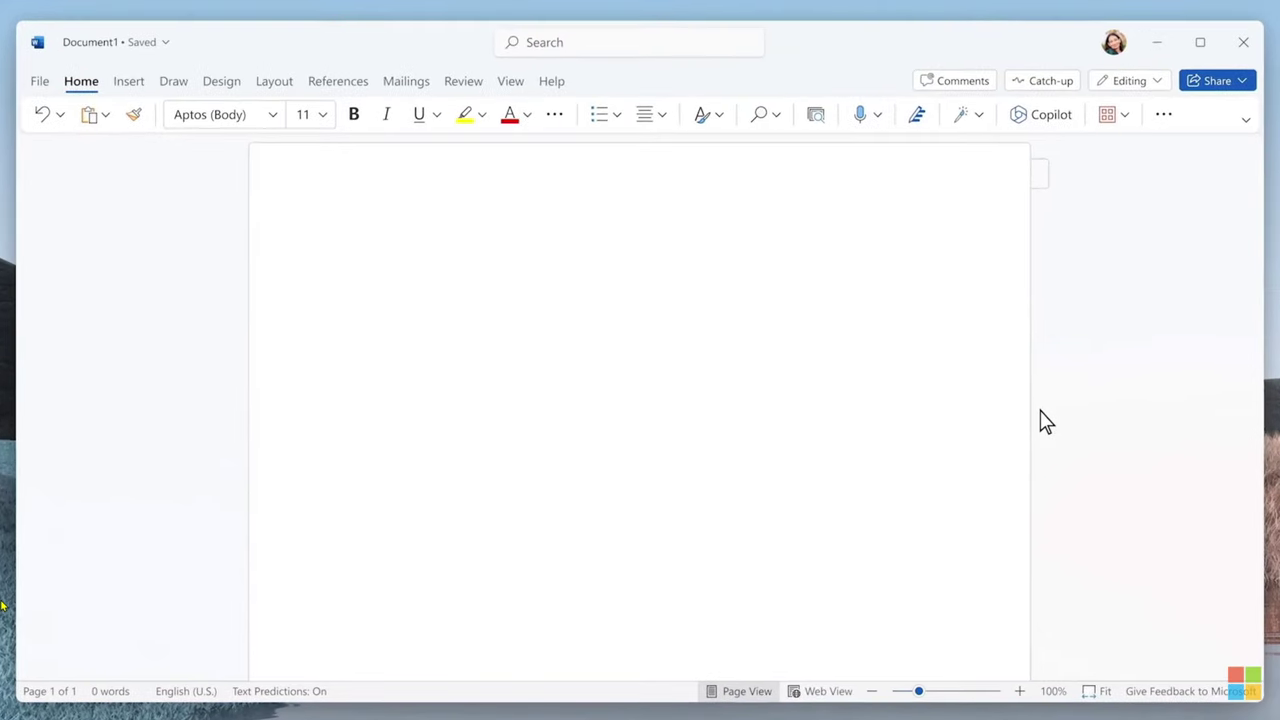
Ask Copilot for a 3-minute graduation party speech saying how proud we are of Tasha.
text(a 3 minute speech for Tash)
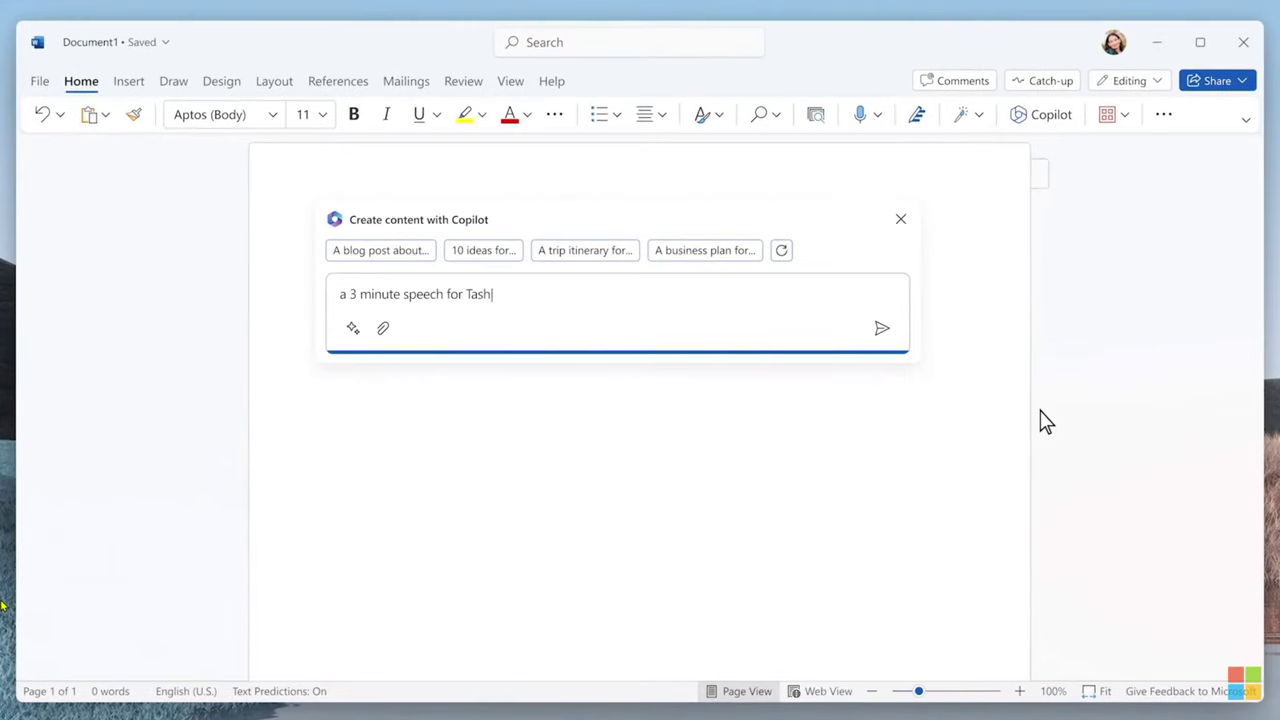
text(a's graduation party to say how proud we are. Include her dedication, and late nights studying with Priya at the Glenwood library. Mention )
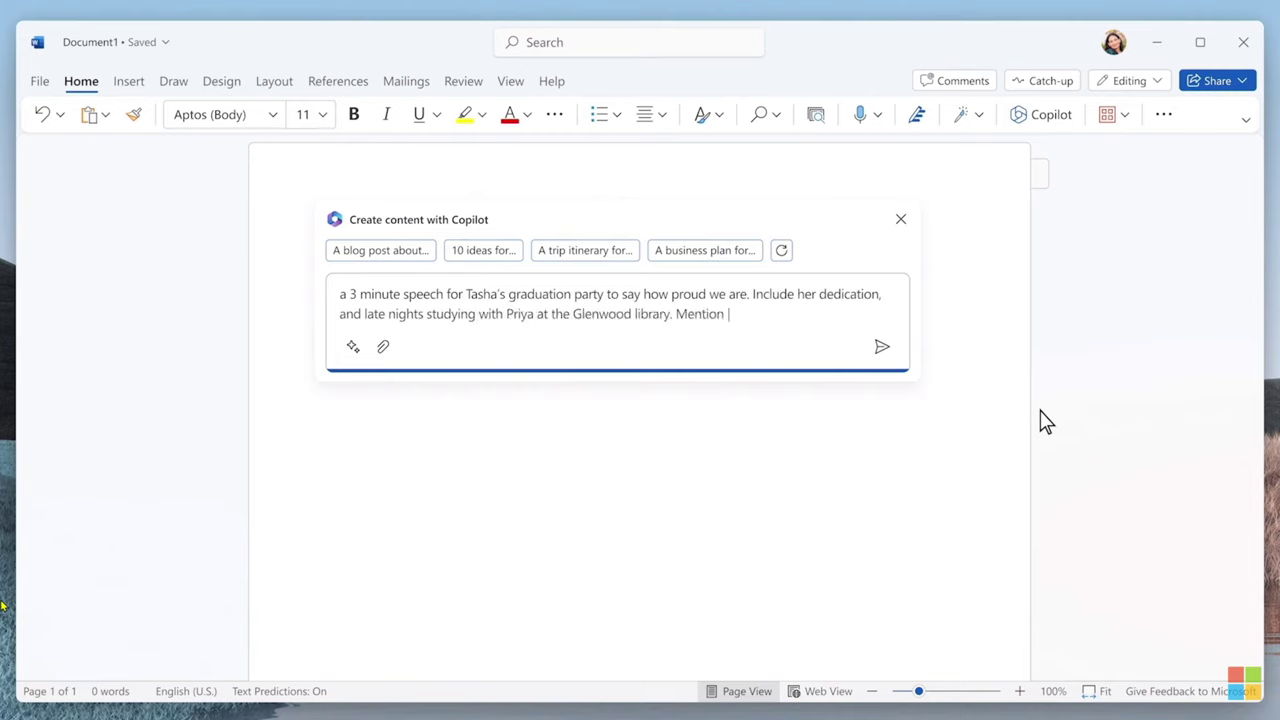
text(her achievements as captain of the hockey team, and the volunteer work tutoring kids in math)
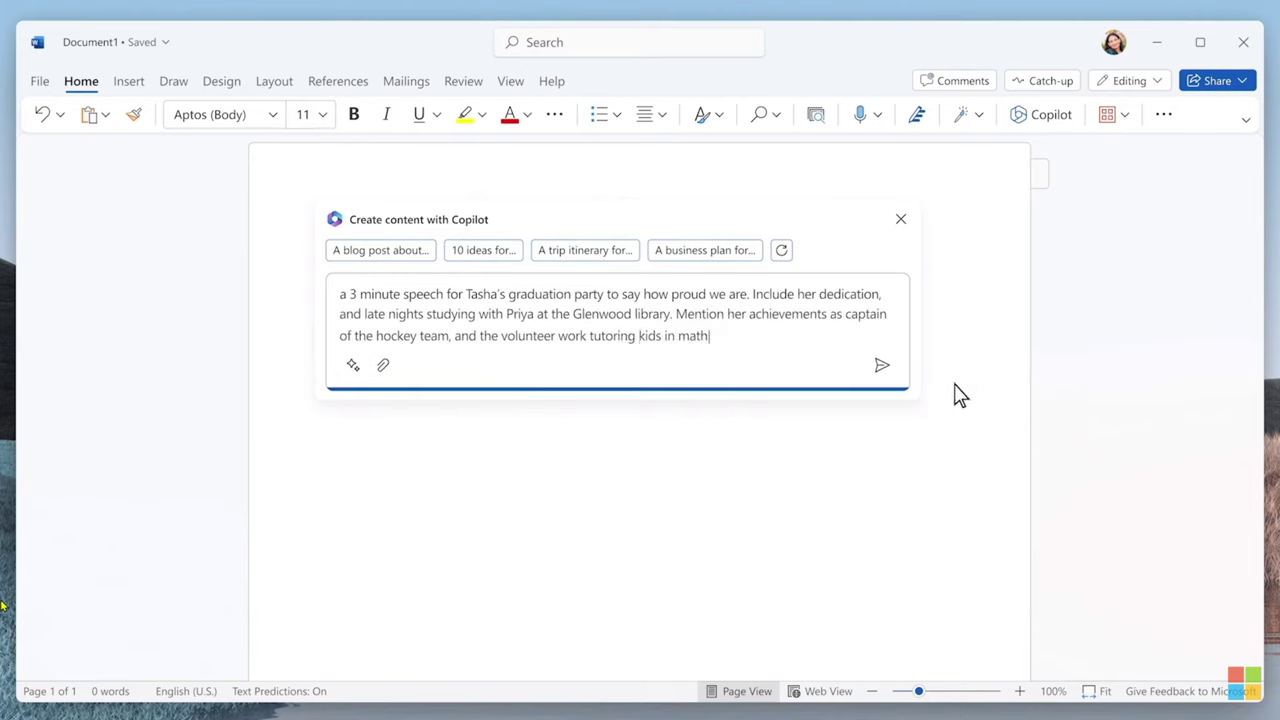
click(882, 368)
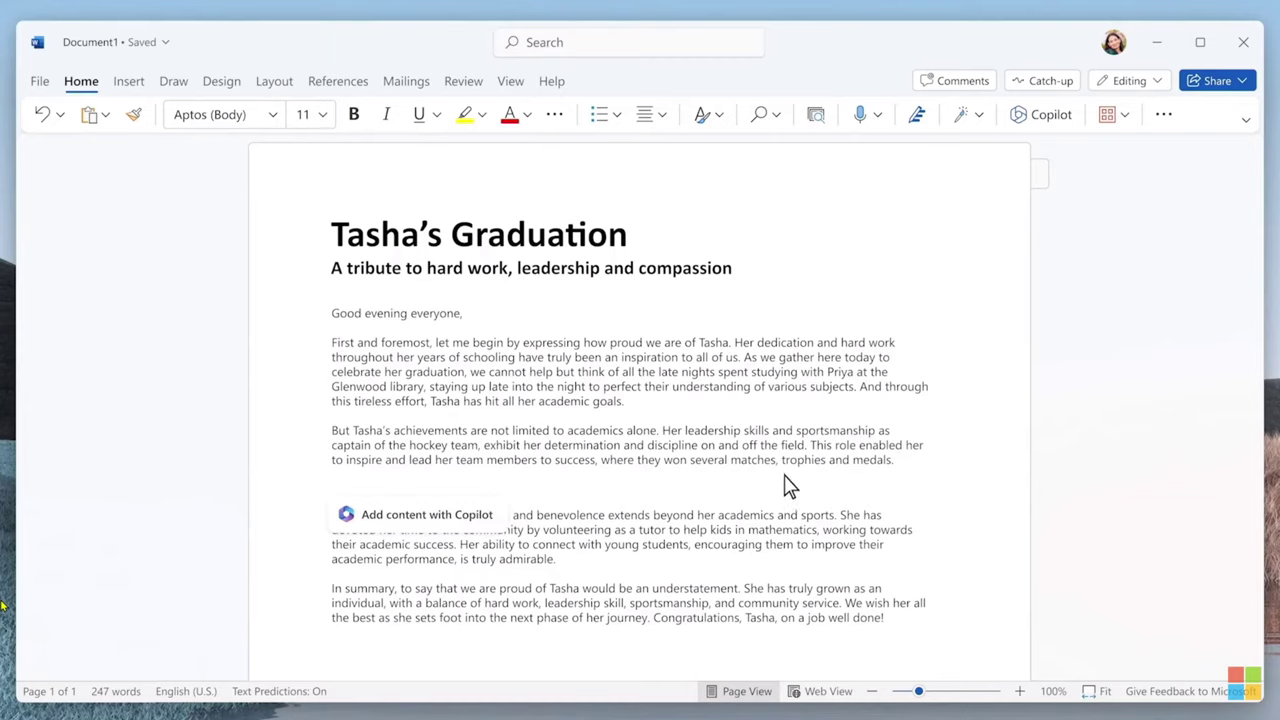
Add three funny childhood anecdotes drawn from the Tasha stories file, and keep them.
click(392, 516)
text(Include three funny anecdotes from Tasha's childhood)
click(397, 630)
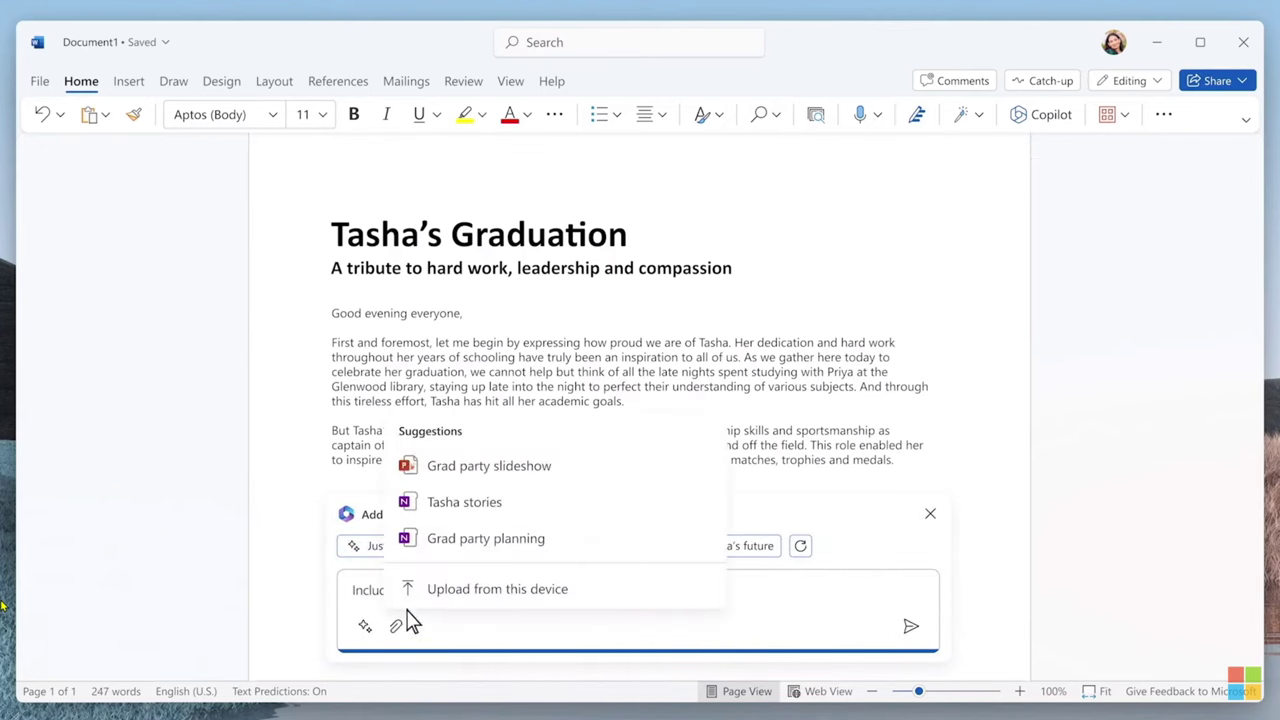
click(476, 512)
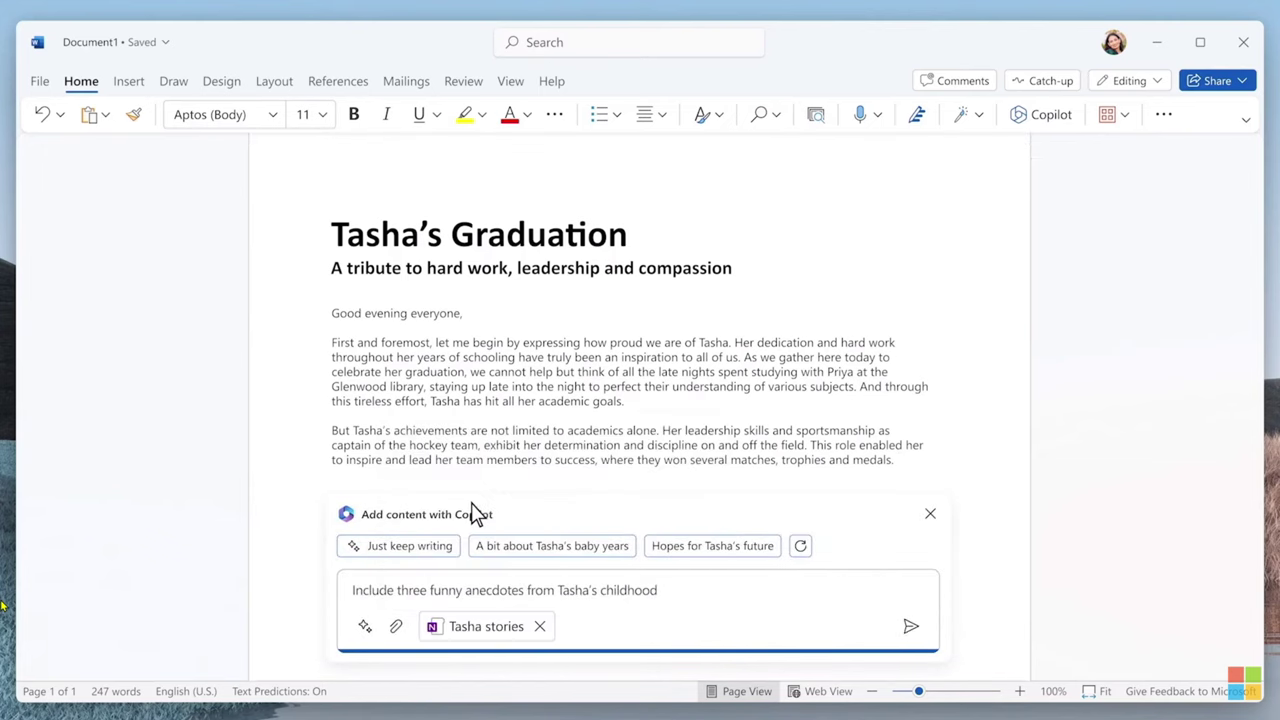
click(910, 628)
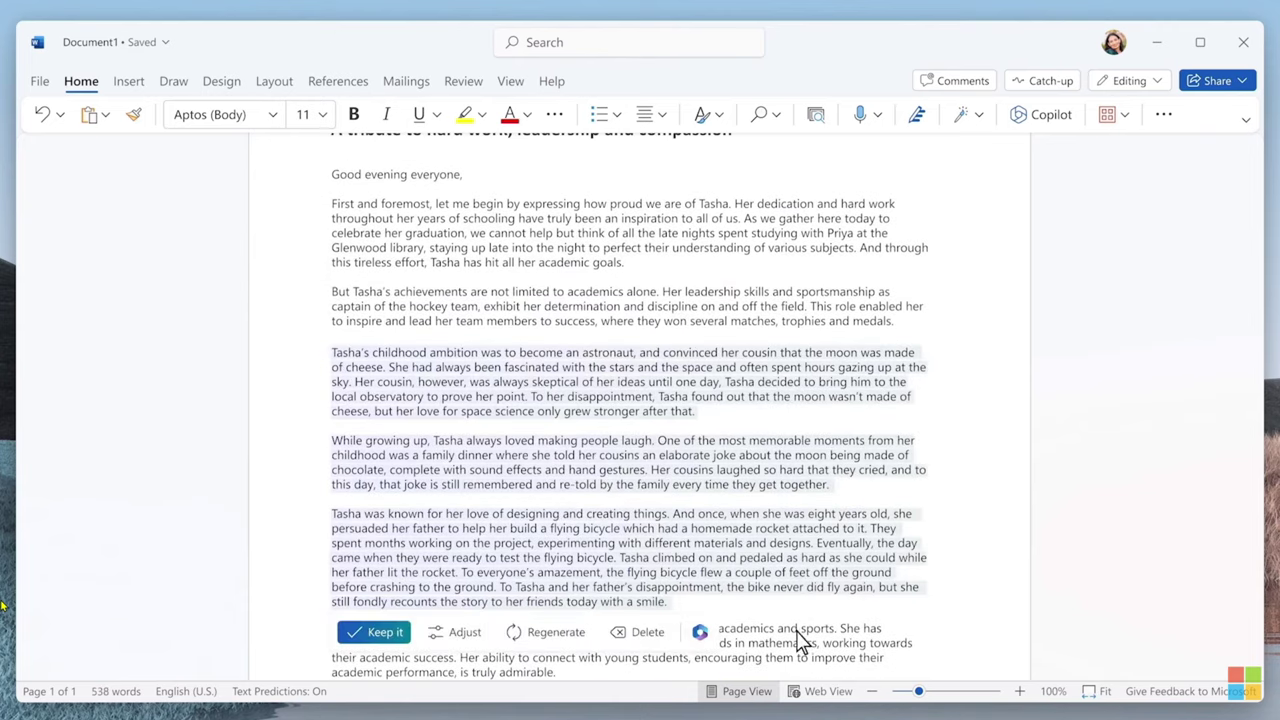
click(700, 634)
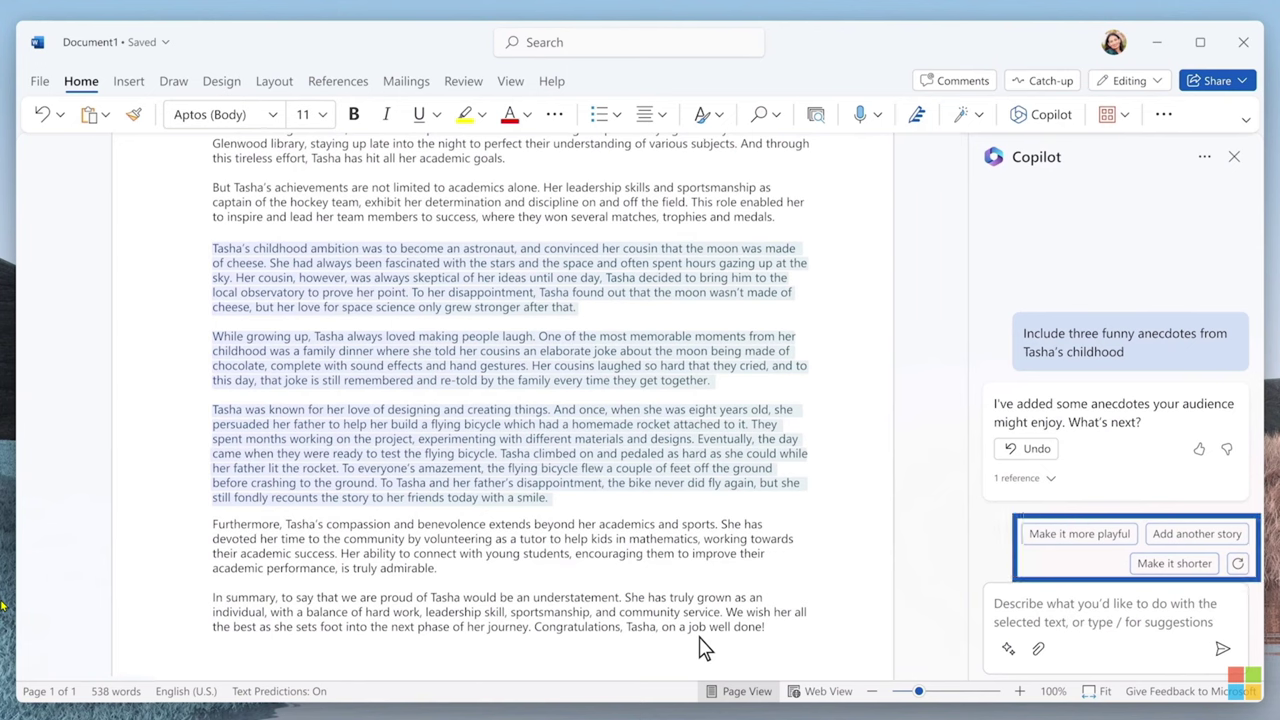
Shorten the anecdotes and rewrite the closing line to 'Congratulations Tasha, we love you so much...'.
click(1174, 563)
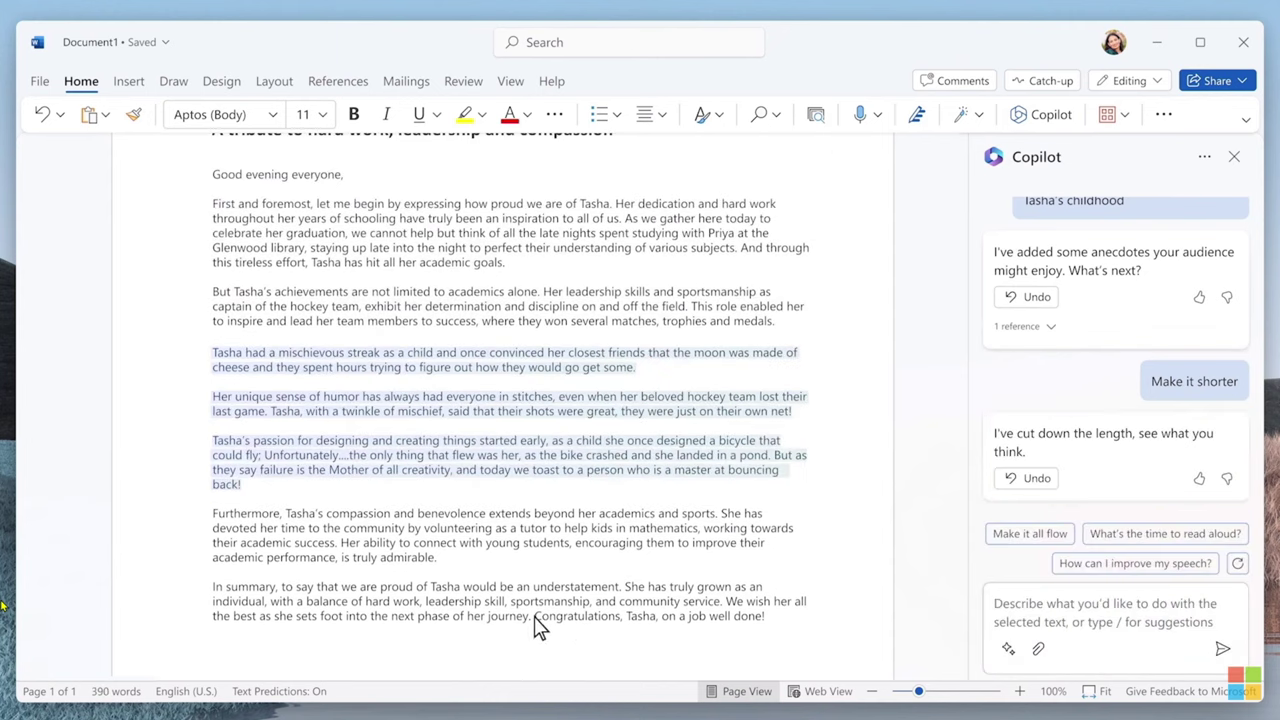
drag(535, 617, 768, 620)
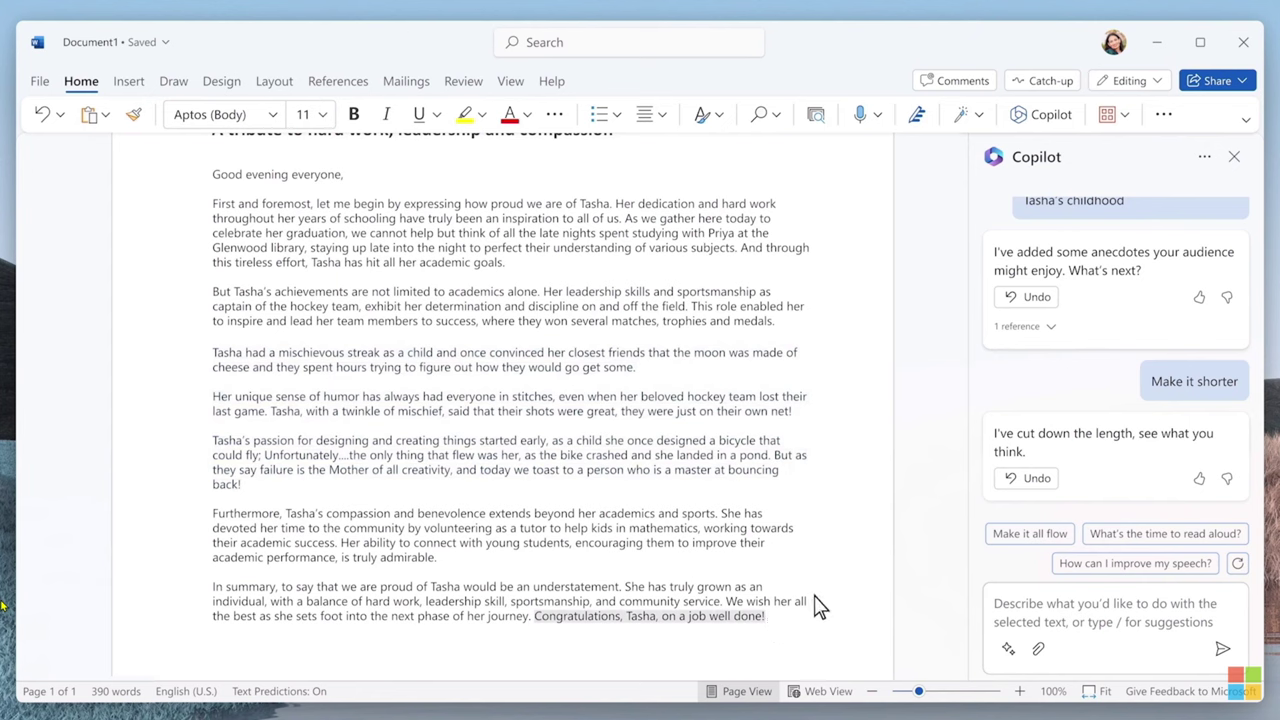
text(Congratulations Tasha, we love you so much and can't wait to see what you do next!)
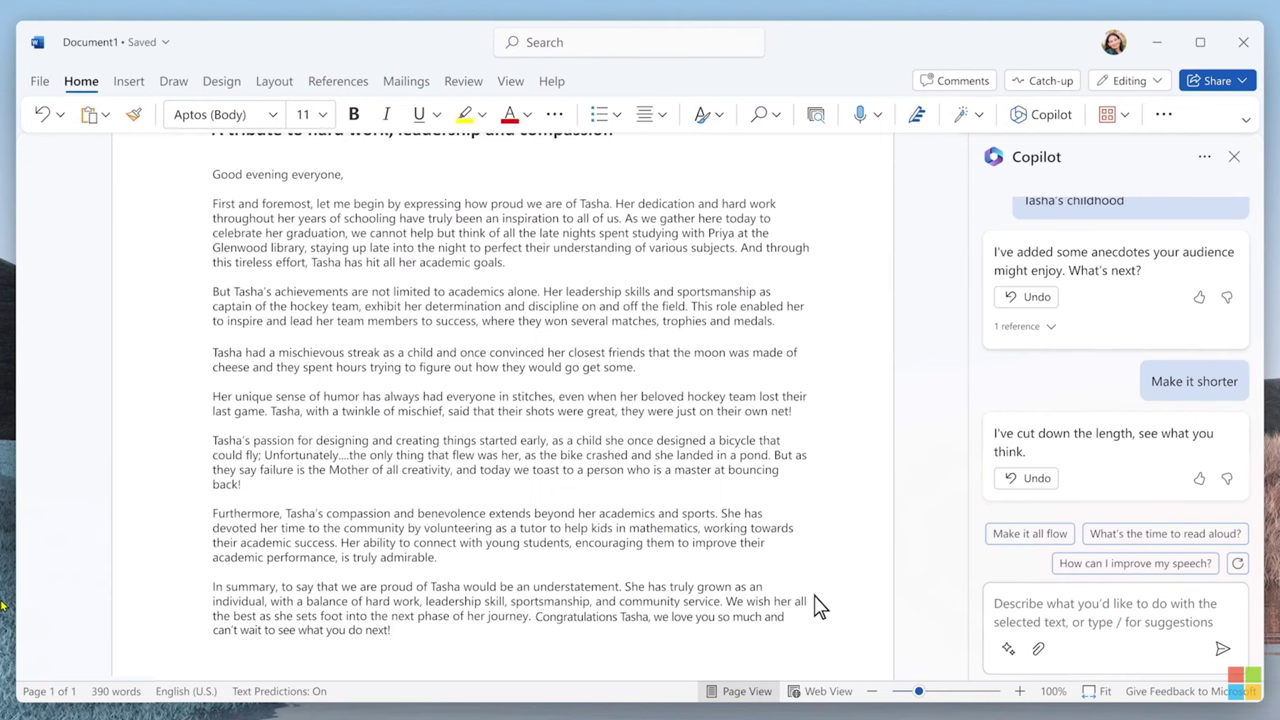
Ask Copilot to polish the speech and get it ready to read at the party.
click(1228, 622)
text(Polish my speech and get it ready for me to read at the party)
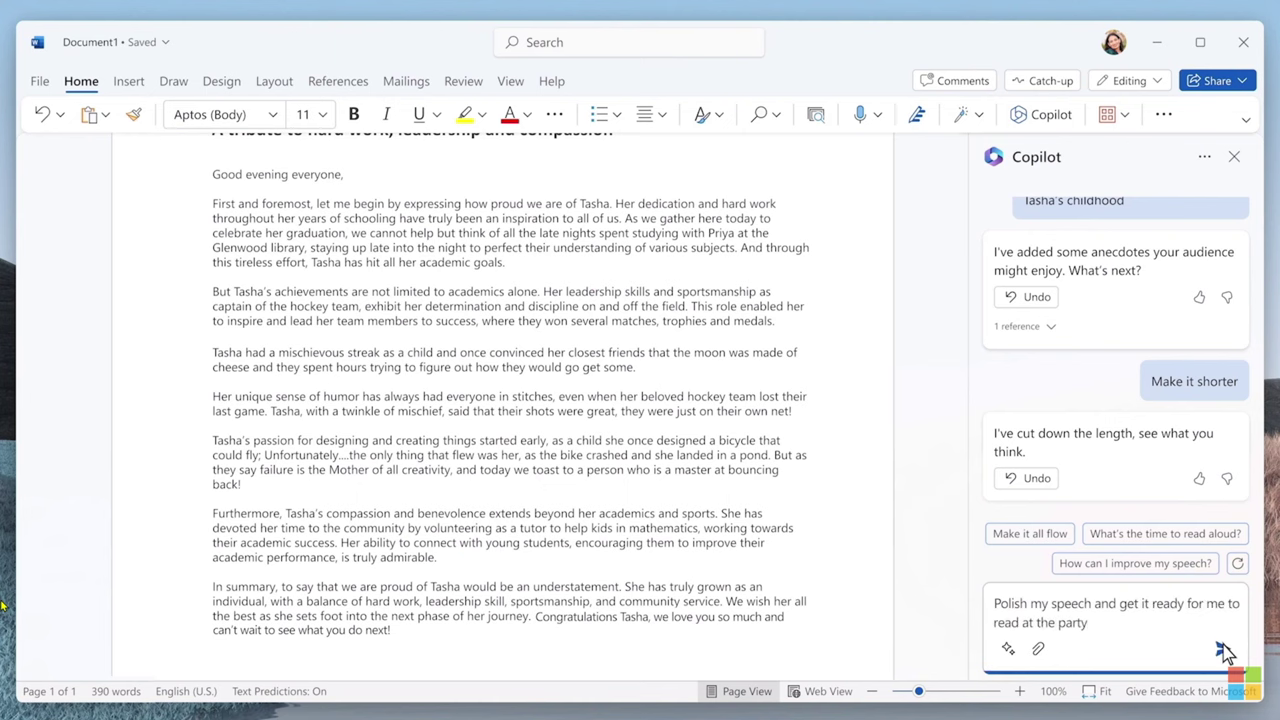
click(1222, 650)
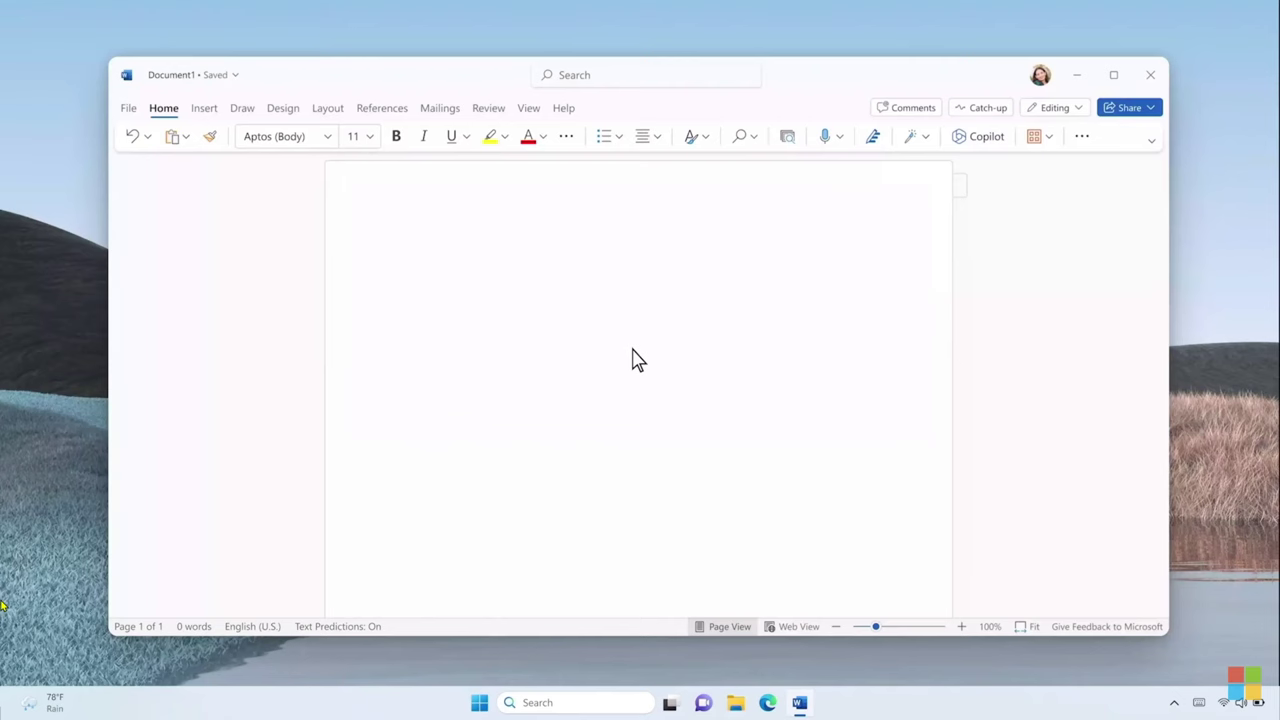
Draft a VanArsdel proposal from the VanArsdel Meeting notes, including Product Roadmap product offers.
text(Draft a proposal for VanArsdel based on yesterday's notes in OneNote)
click(641, 310)
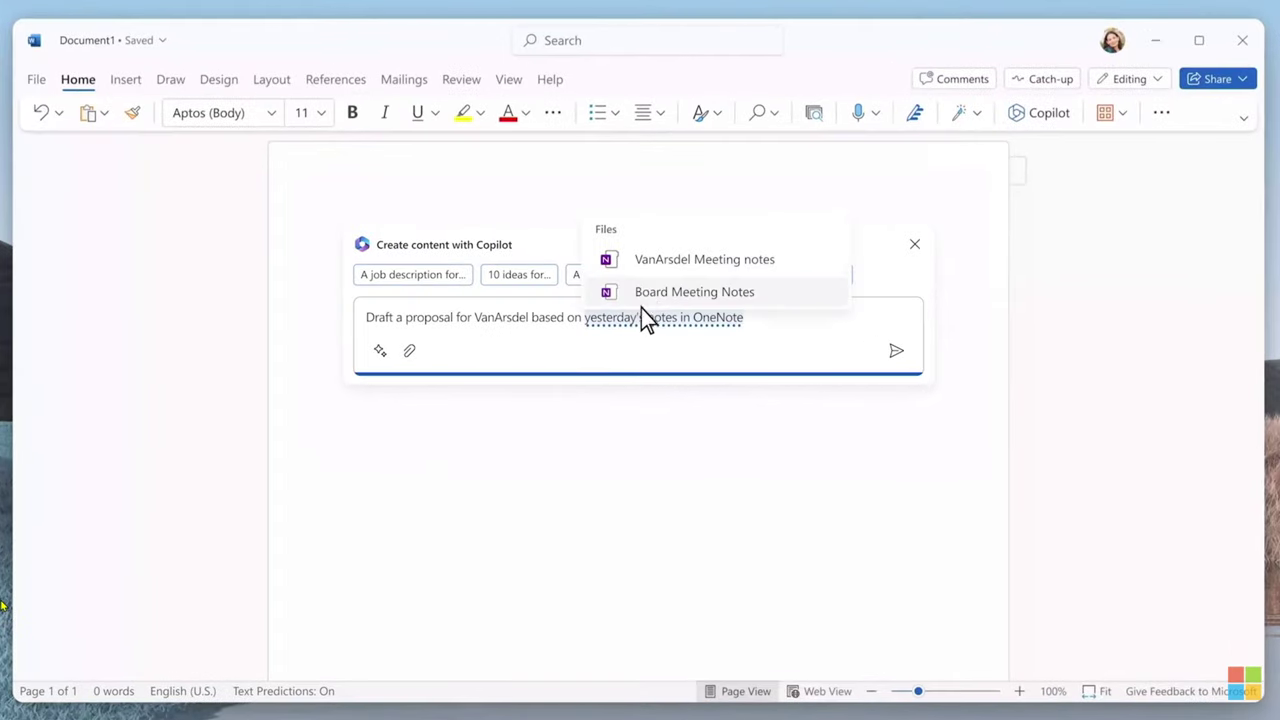
click(702, 262)
text(and include product offers from @roadmap)
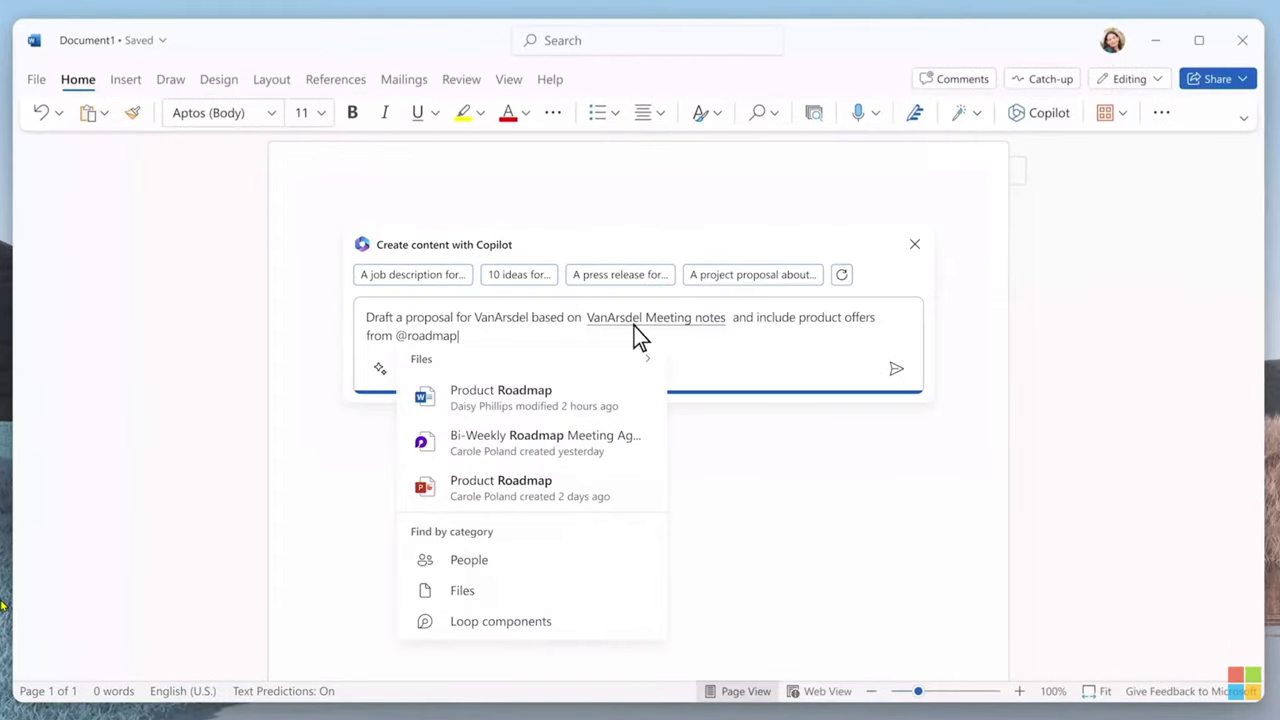
click(565, 390)
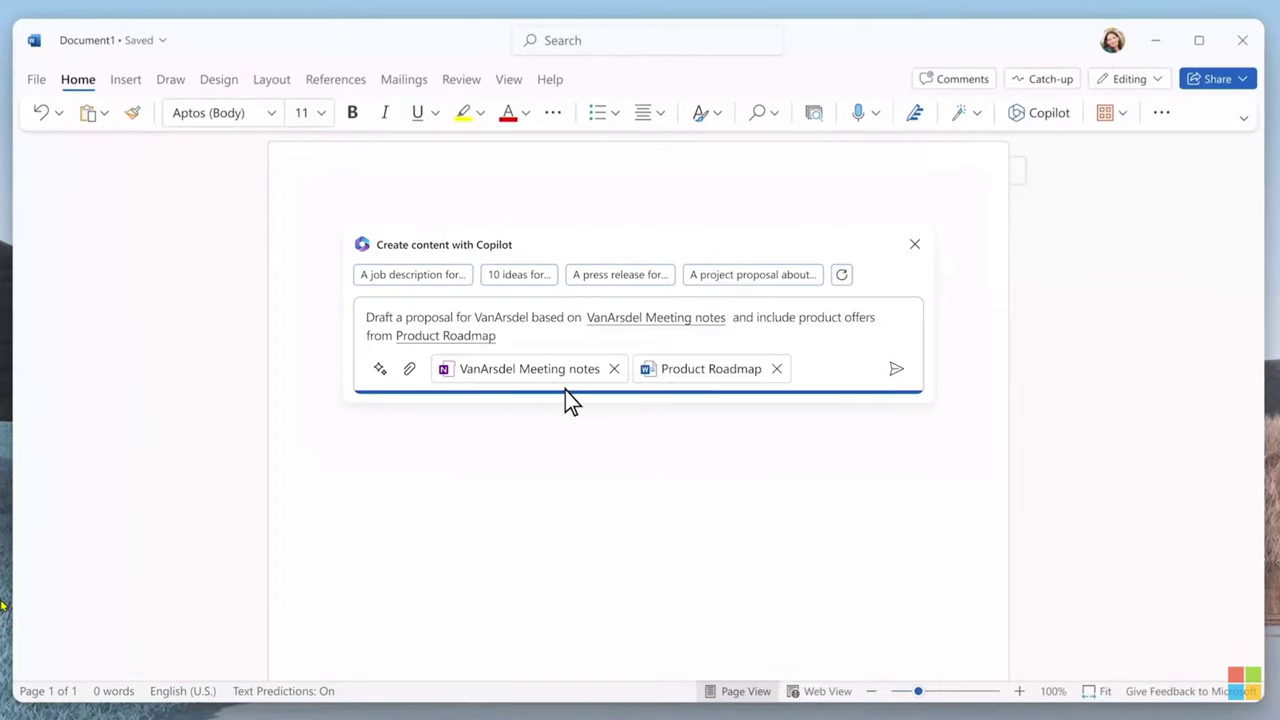
click(895, 369)
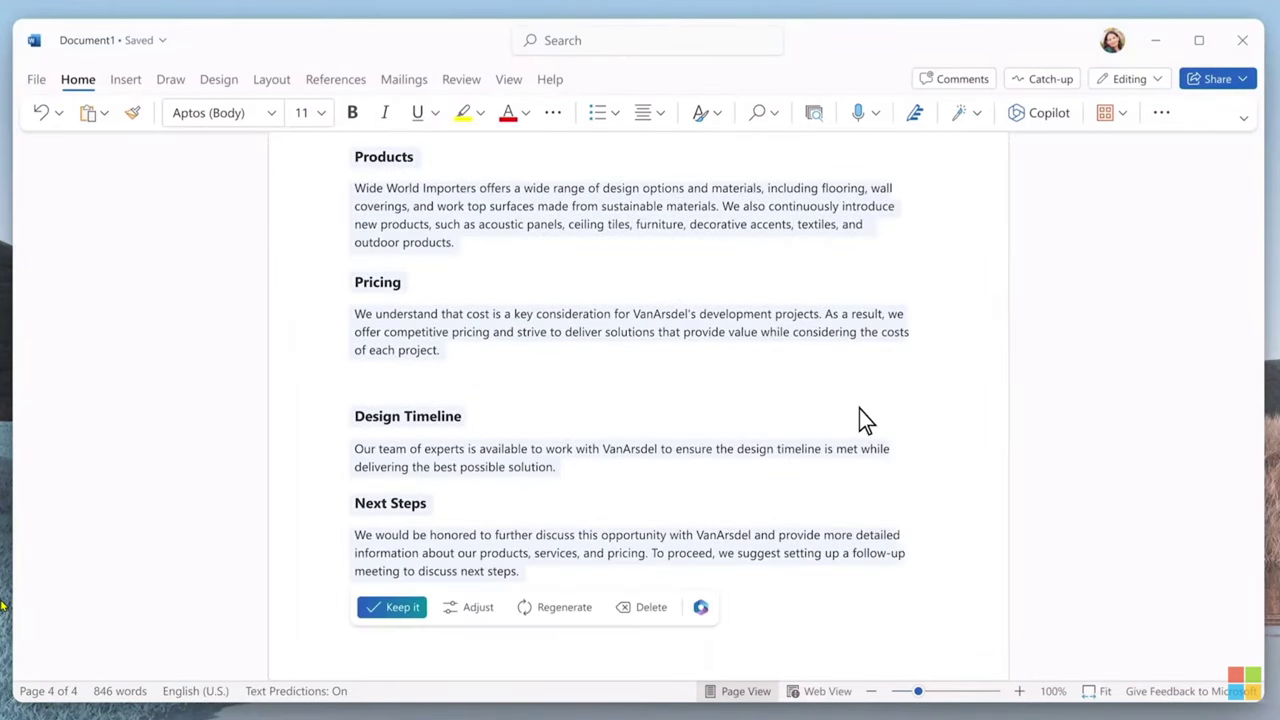
Keep the draft and restyle it like Proseware proposal_Final, using images from WWImporters_Design23.
click(701, 607)
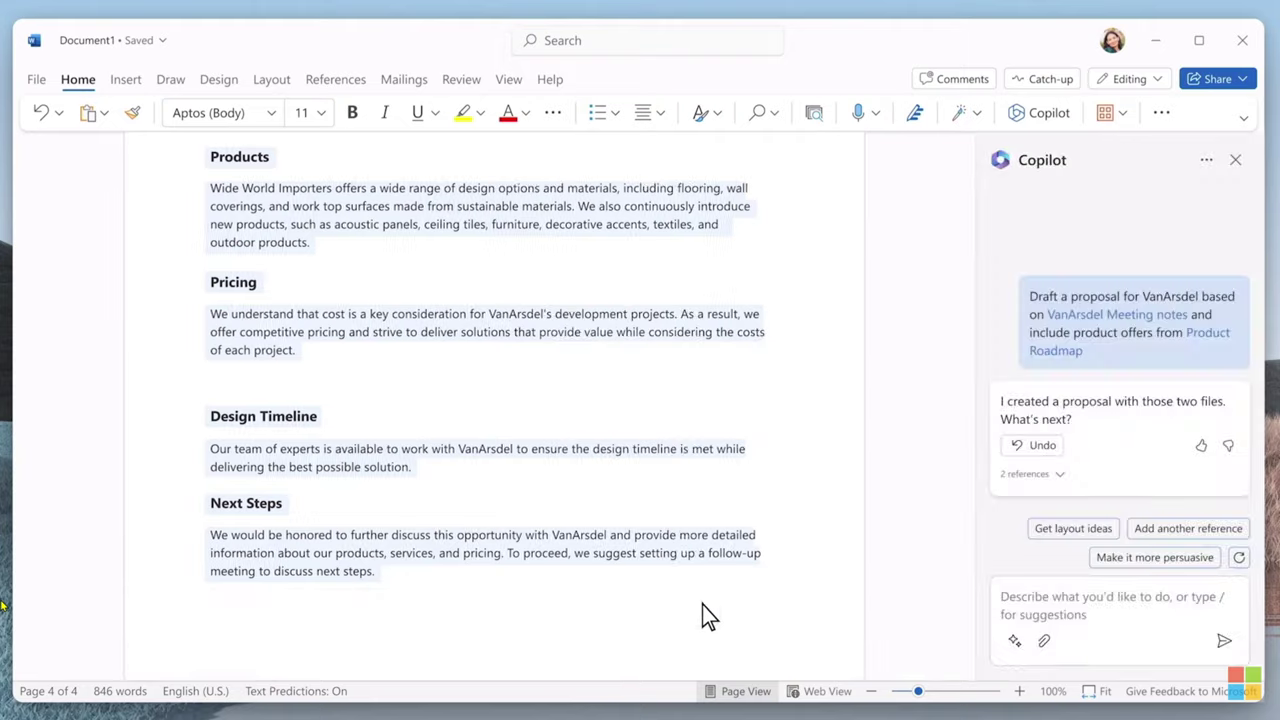
click(1107, 630)
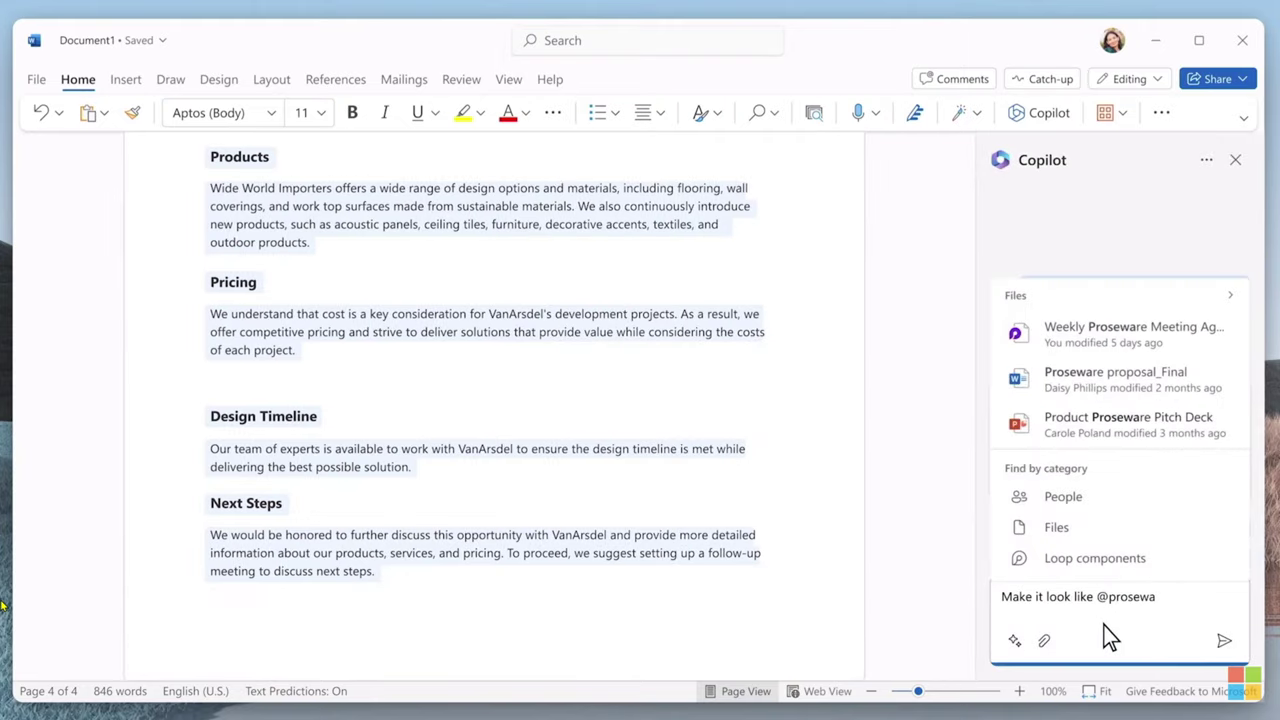
click(1104, 379)
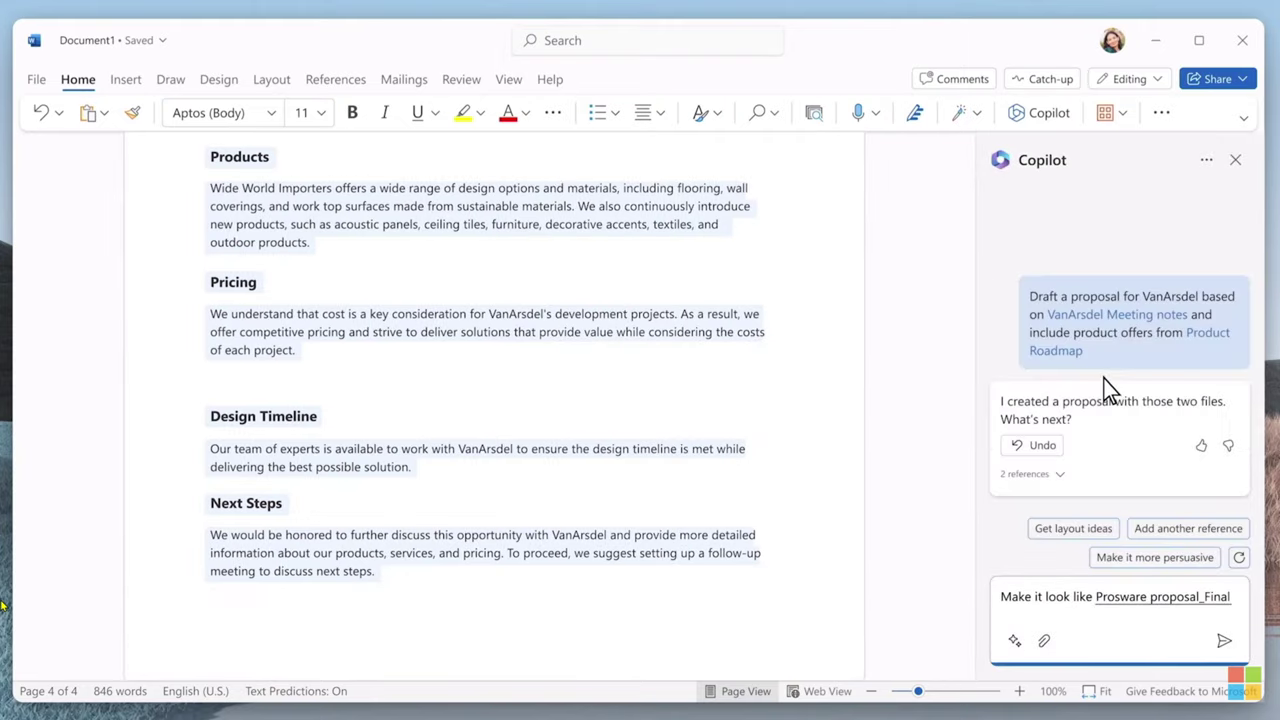
text(and pull images from @design)
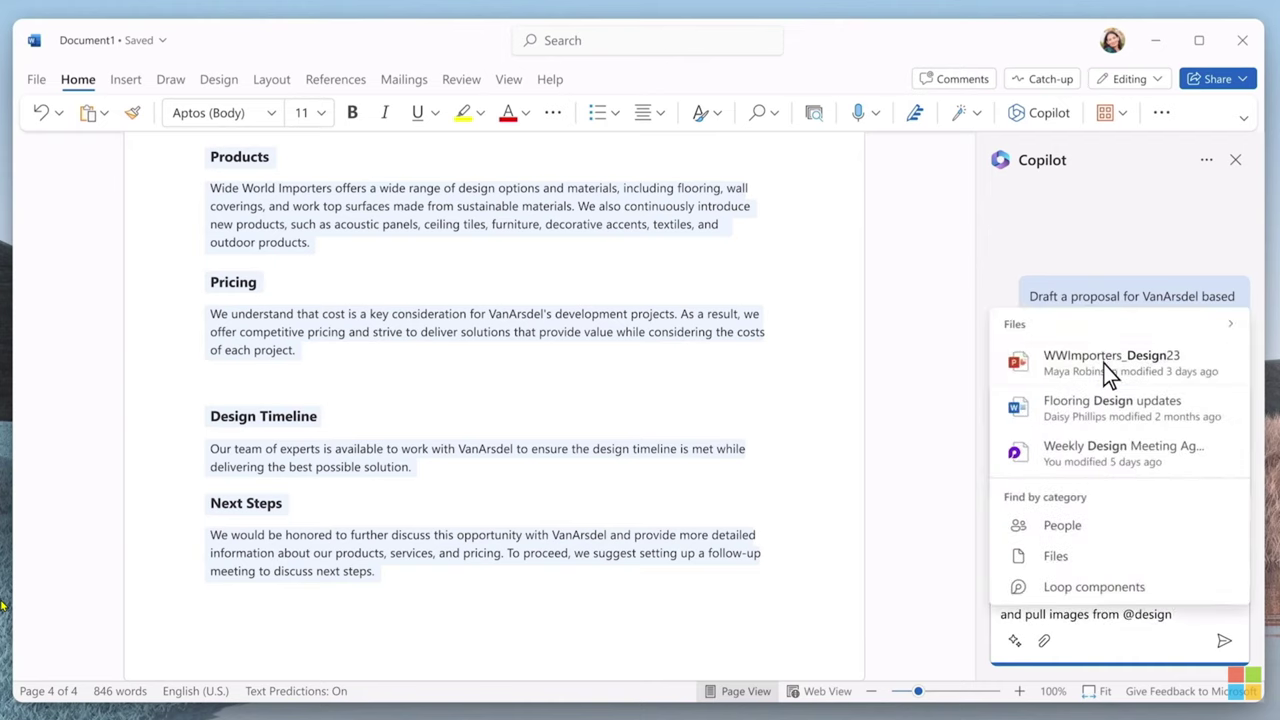
click(1104, 362)
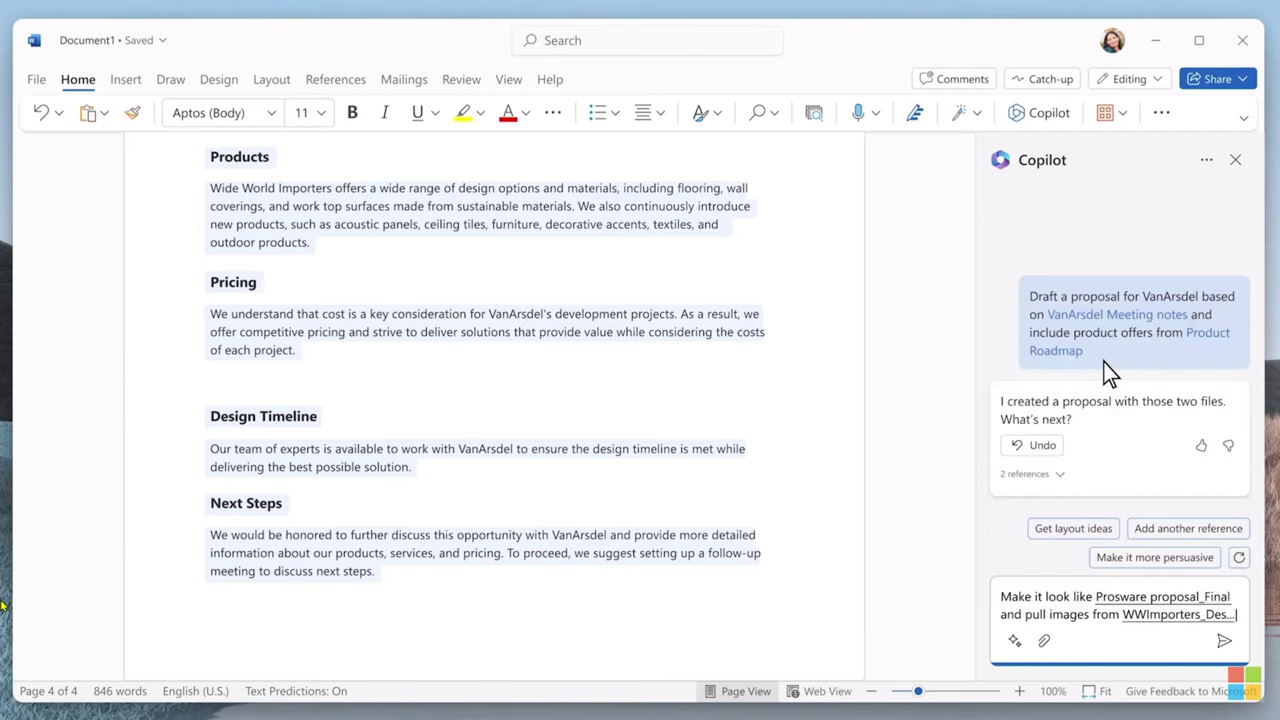
click(1224, 641)
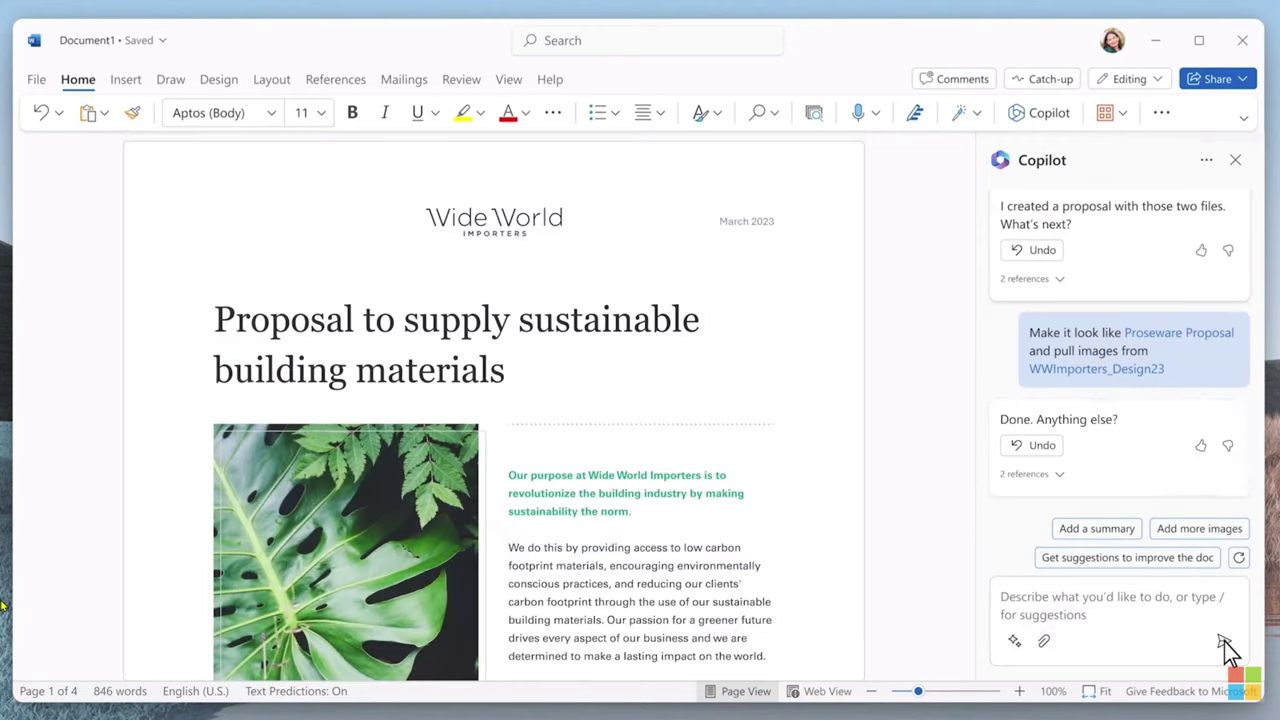
Add a Copilot summary and a Frequently Asked Questions section to the proposal.
click(1101, 532)
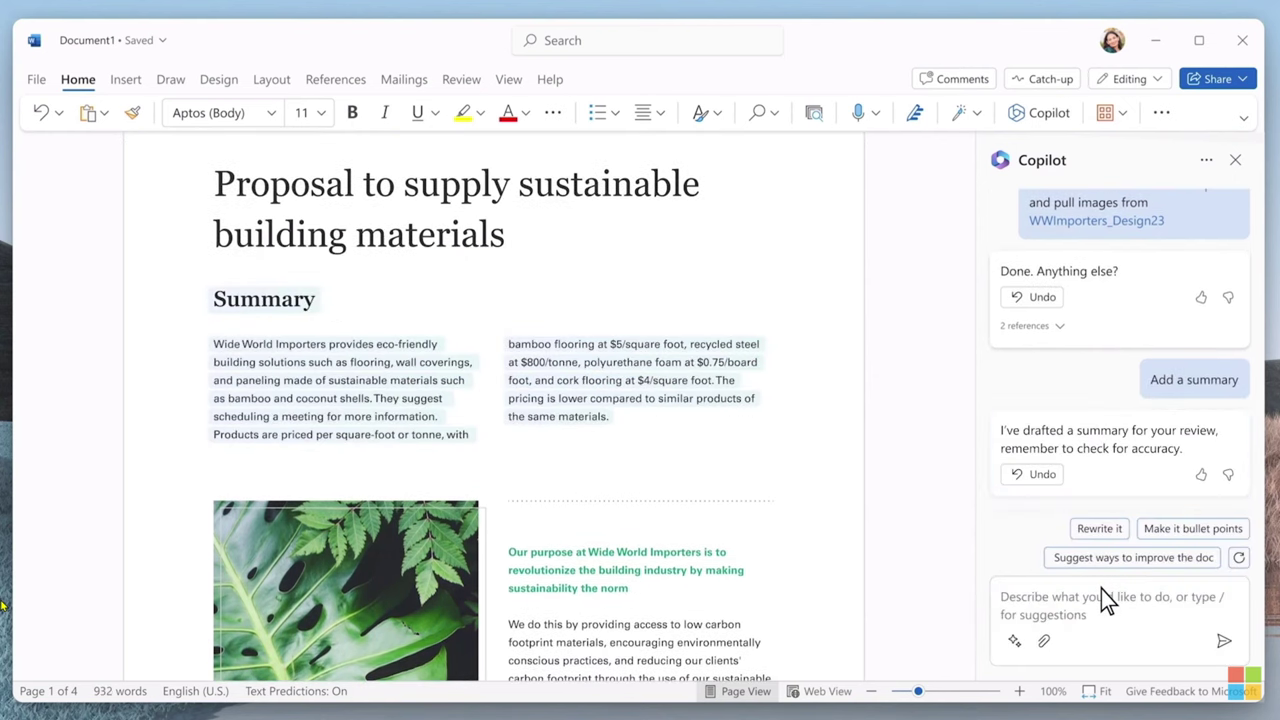
click(1101, 566)
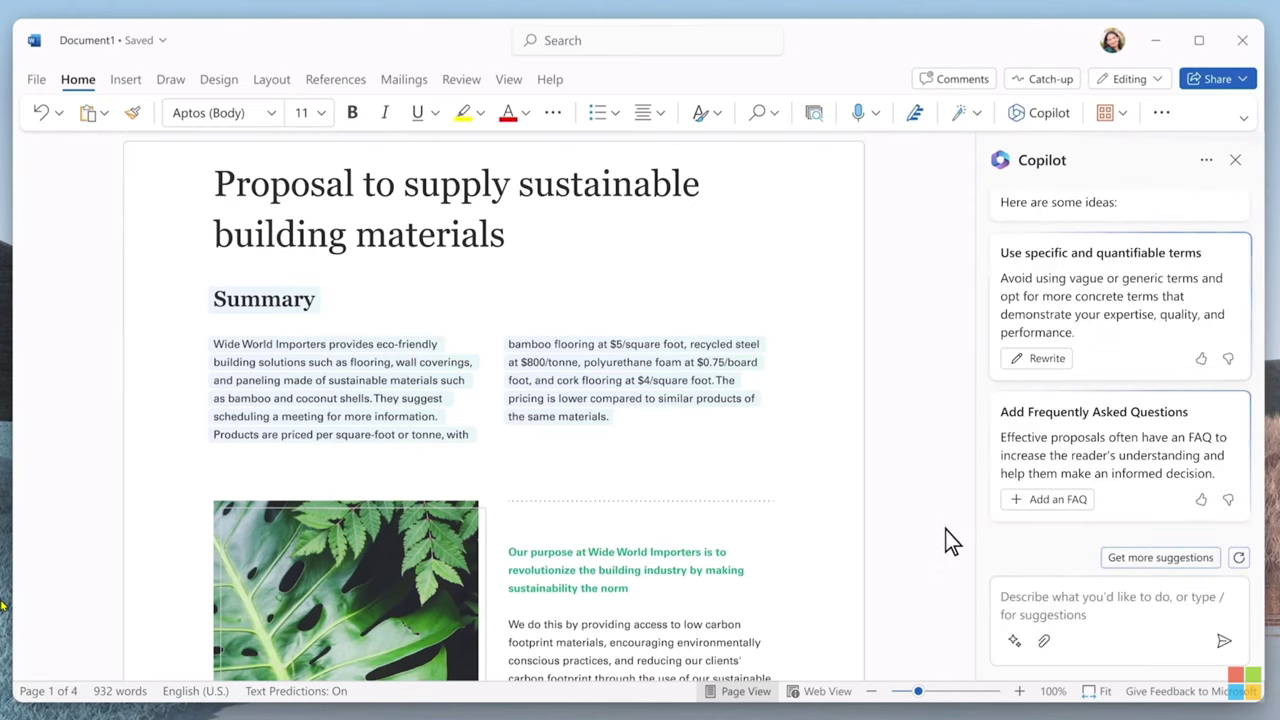
click(1053, 500)
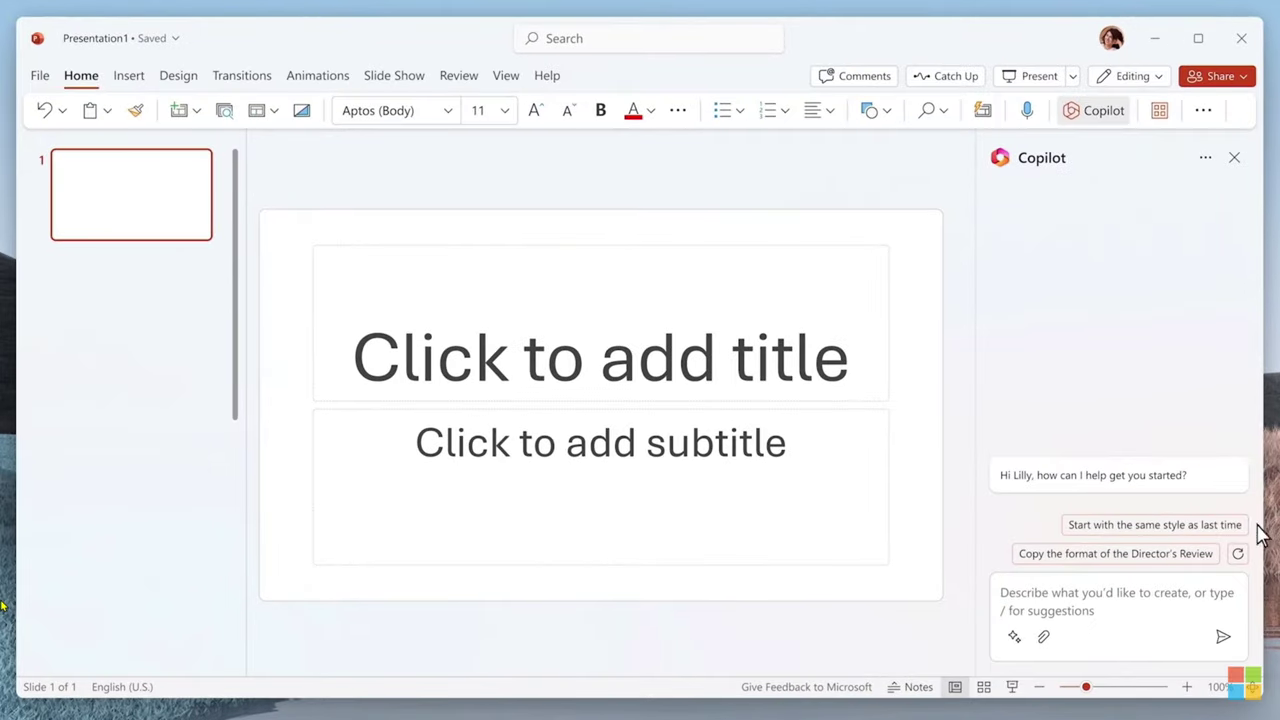
Have Copilot build a five-slide deck from VanArsdel_Proposal, keep it, and select slide 2.
click(1183, 627)
text(Create a presenta)
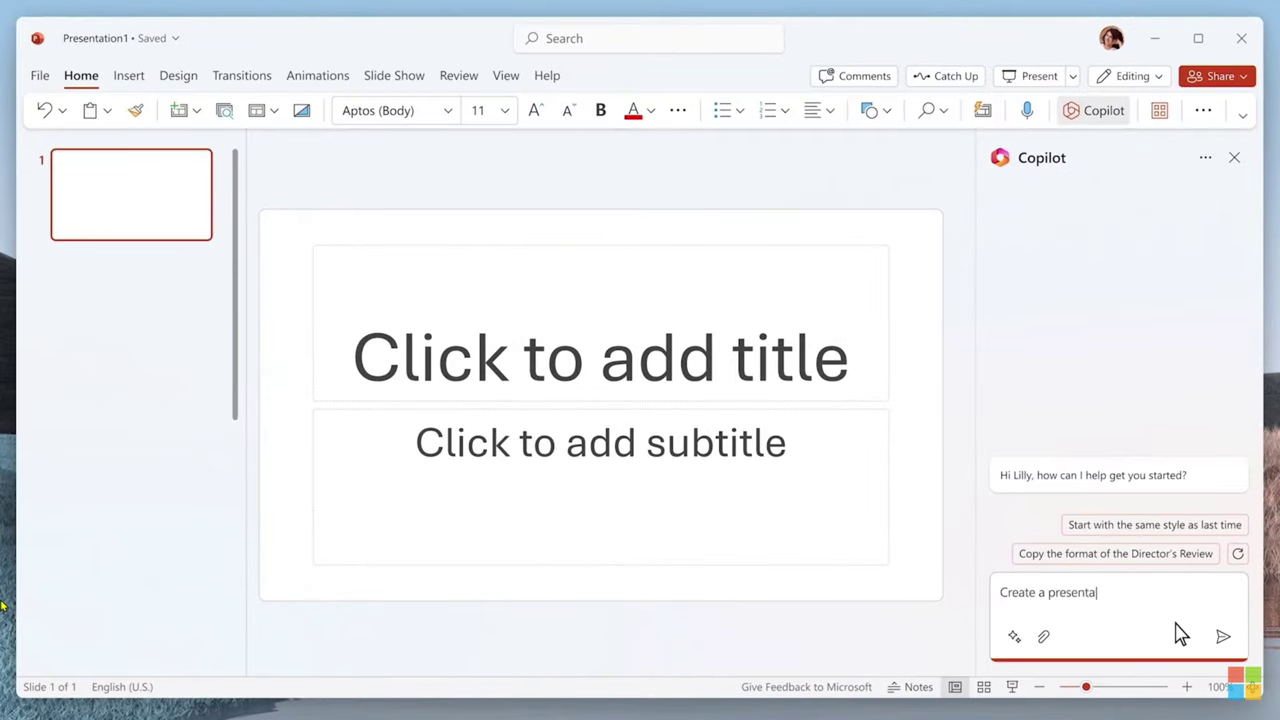
text(tion based on @VanArsdel Proposal)
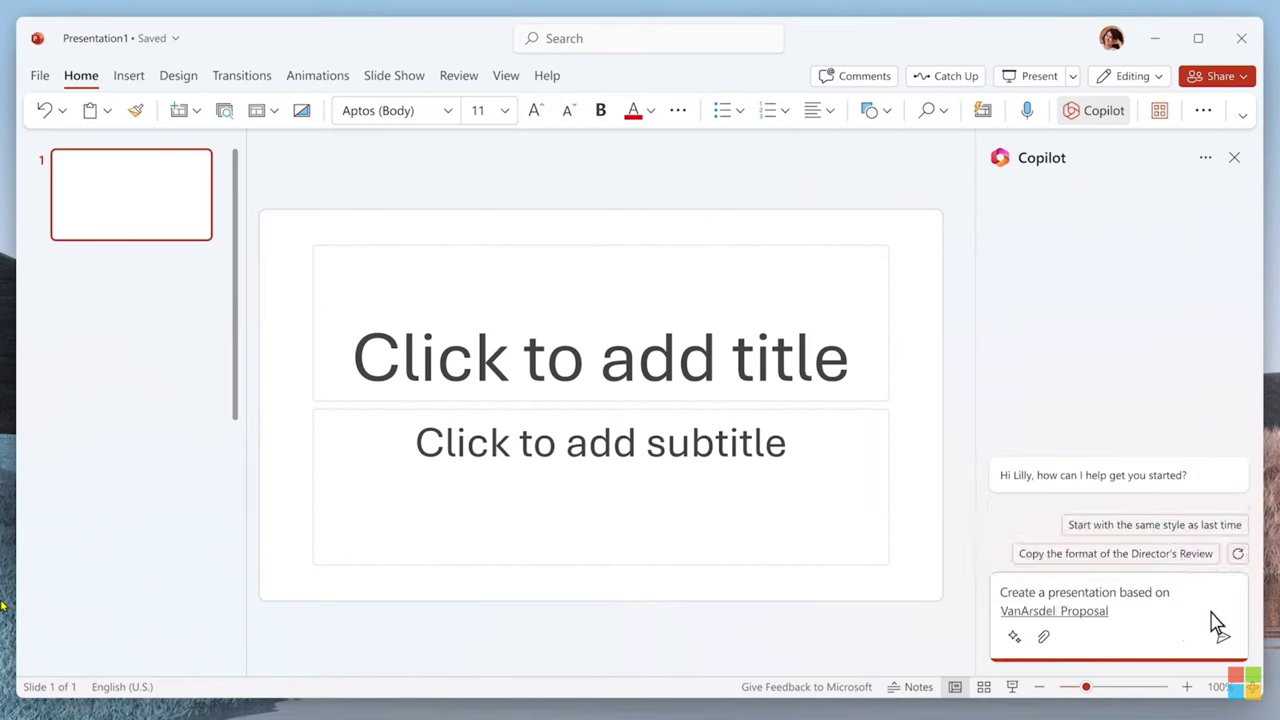
click(1222, 638)
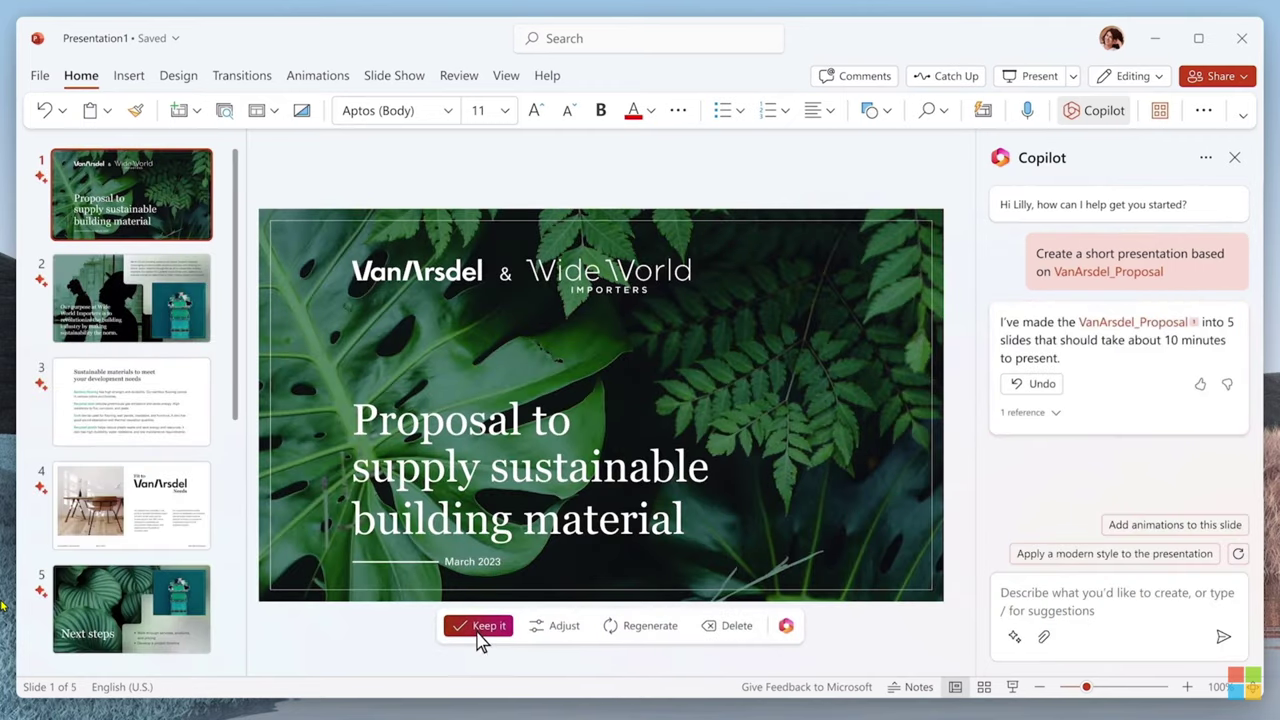
click(477, 633)
click(197, 283)
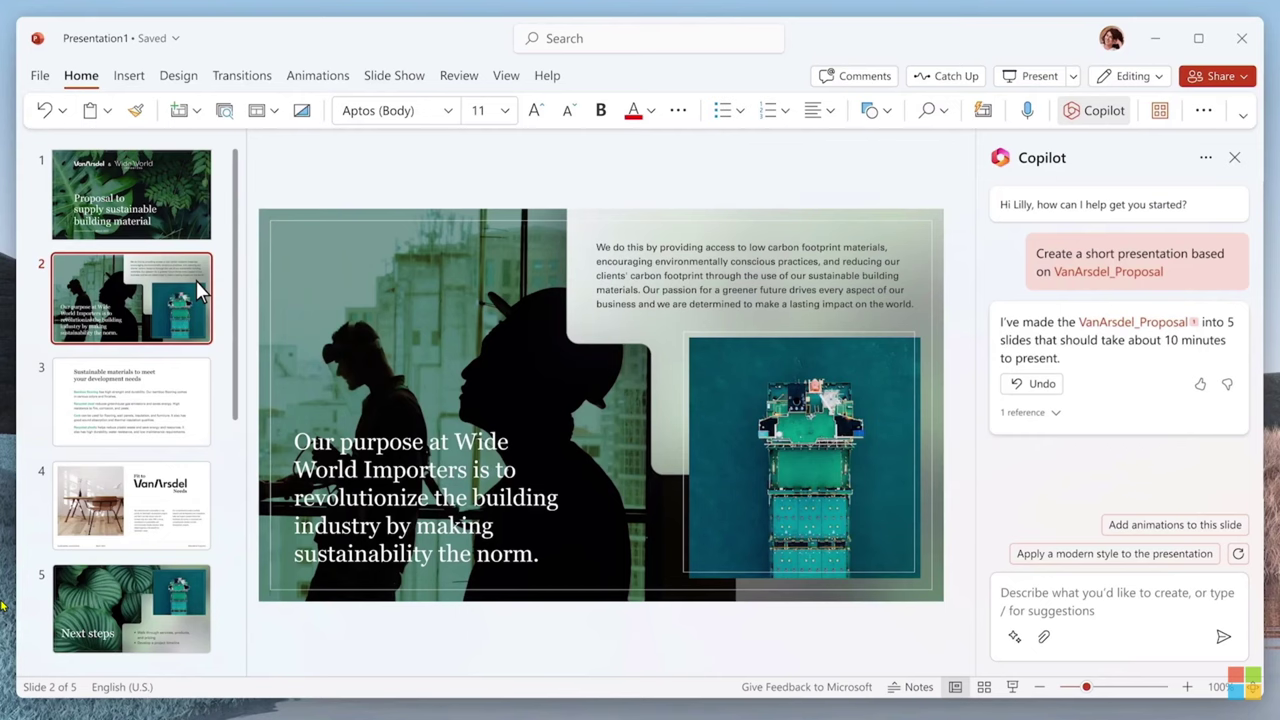
Ask Copilot to add a cost-benefits slide to the deck.
click(1108, 632)
text(Add a slide about the cost benefits of sustainable materials)
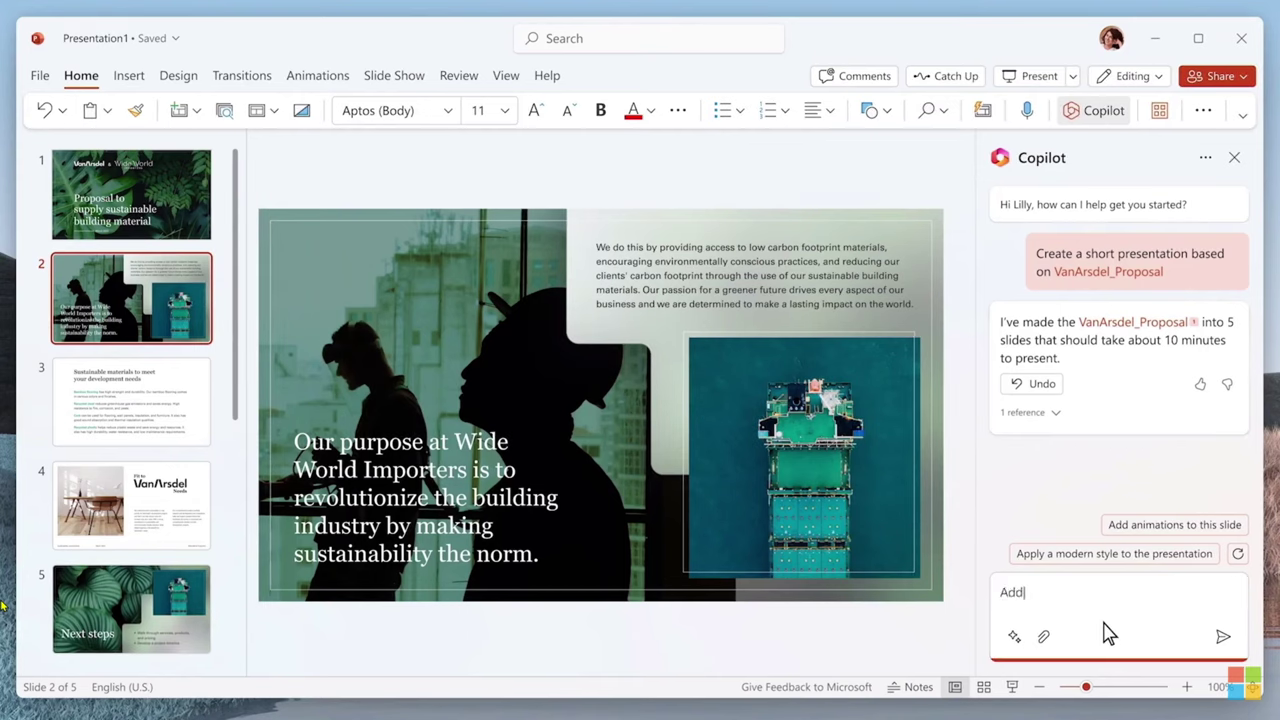
click(1223, 638)
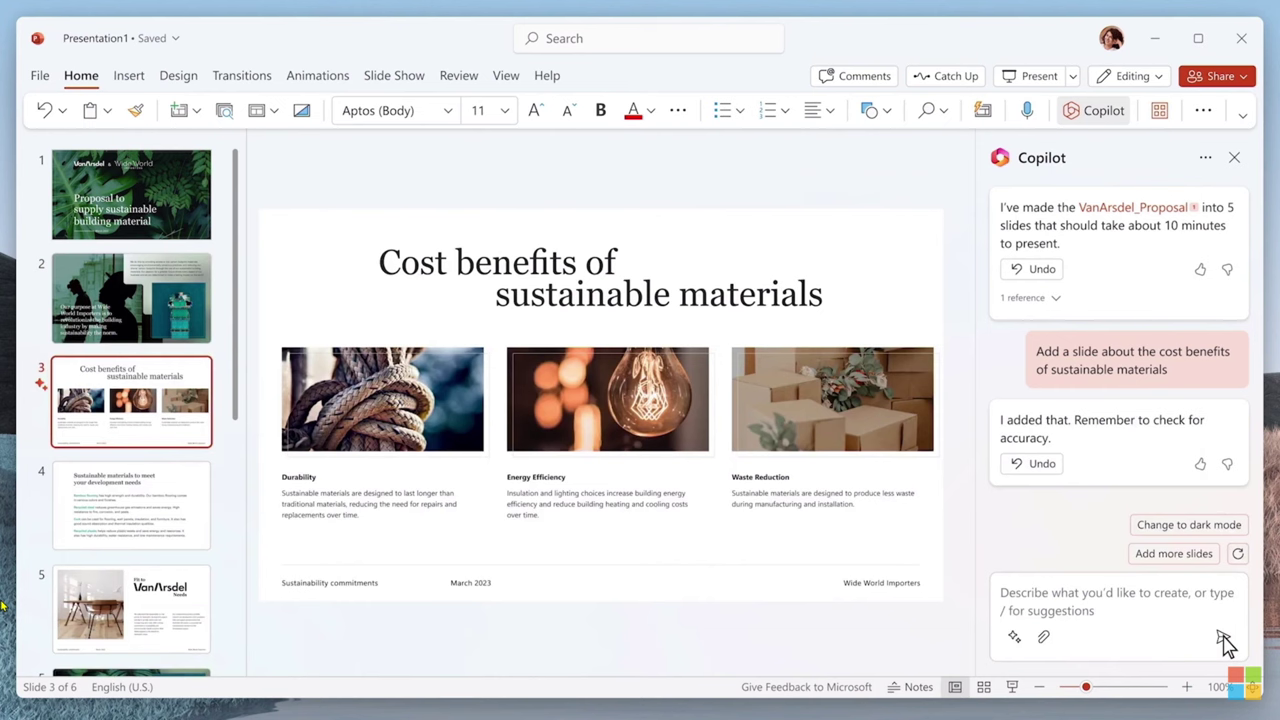
Turn slide 4 into a more visual, animated sustainable materials collage with text in notes.
click(200, 506)
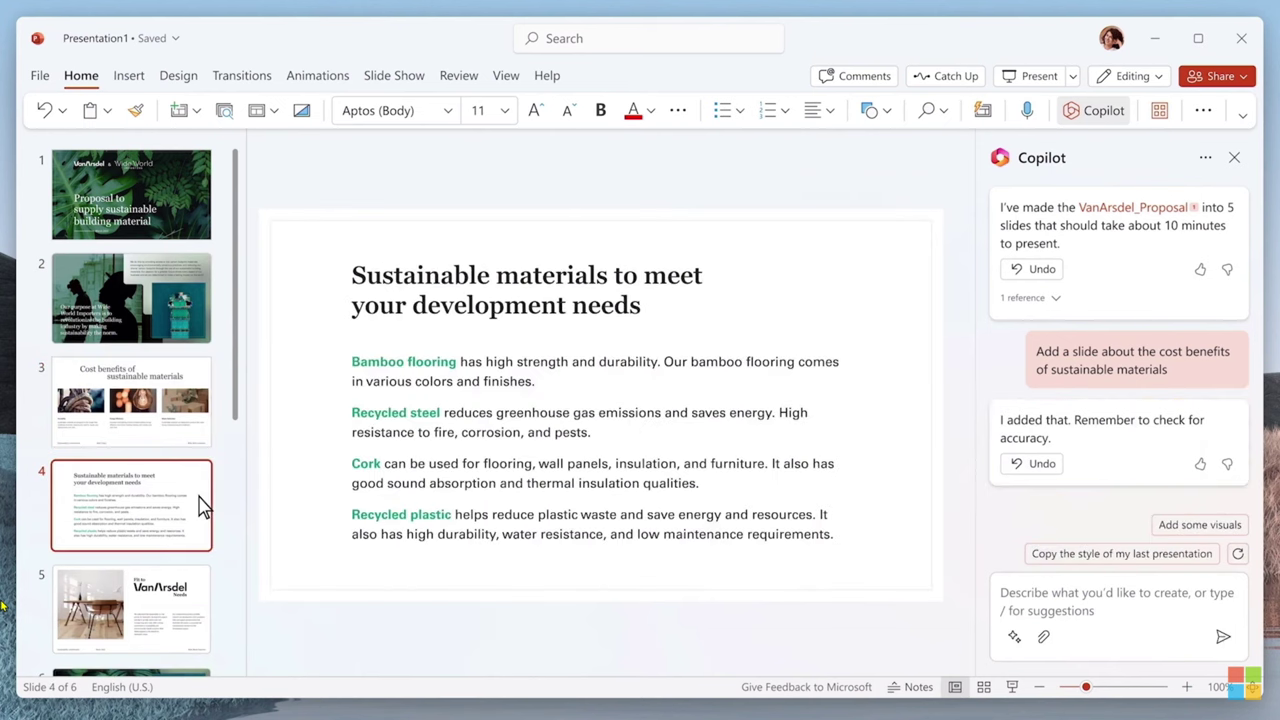
click(1087, 628)
text(Make this slide more visual and move the)
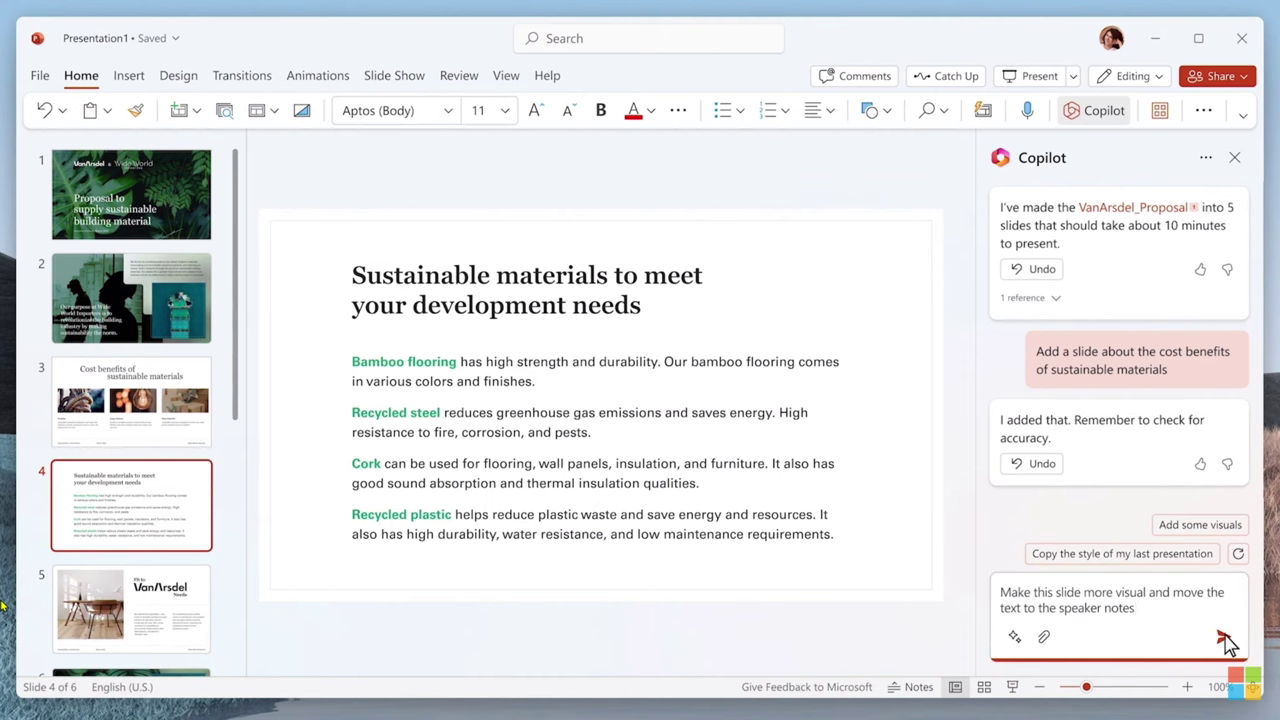
click(1224, 638)
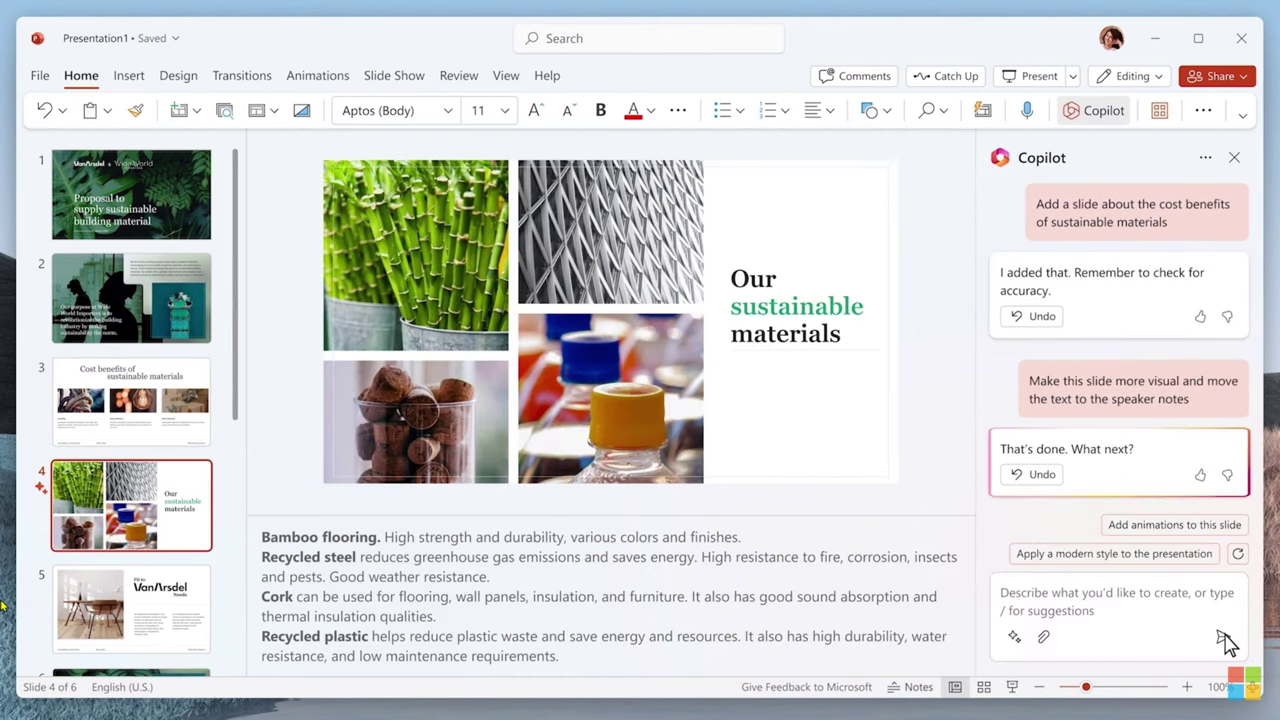
click(1186, 528)
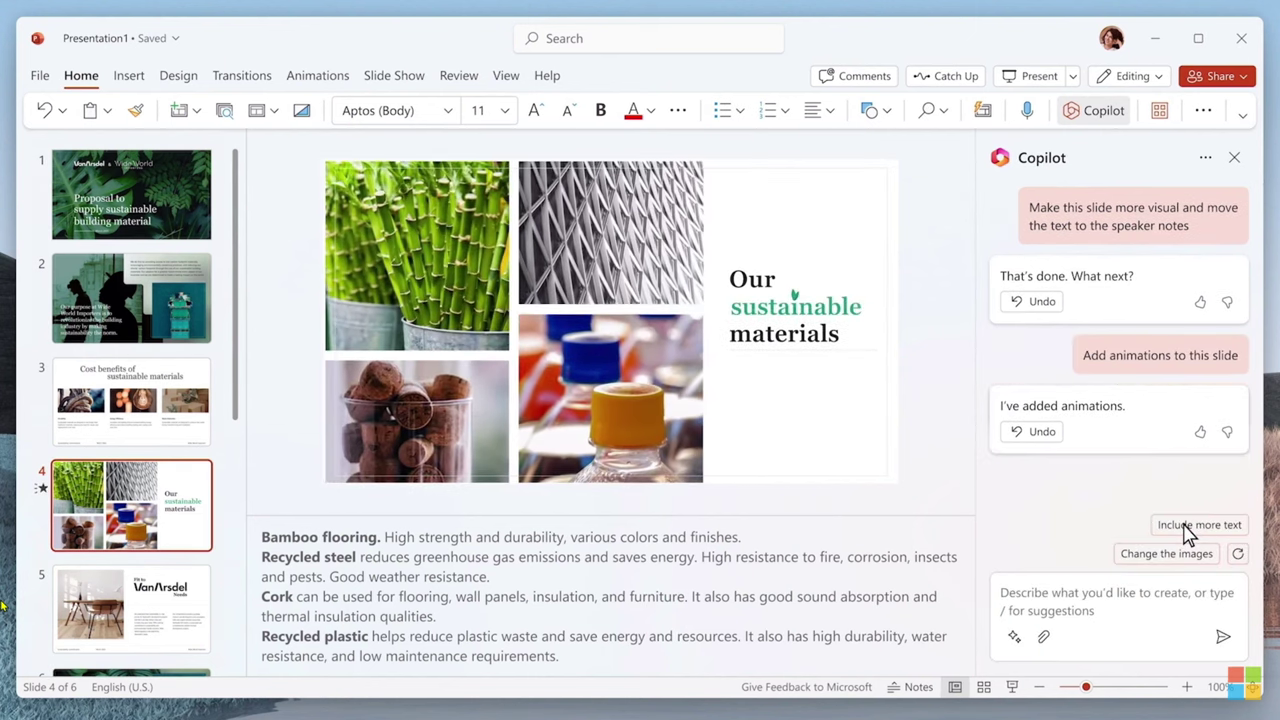
Review slide 5 and the final Next steps slide along with their speaker notes.
scroll(225, 497, down, 1)
scroll(225, 497, down, 2)
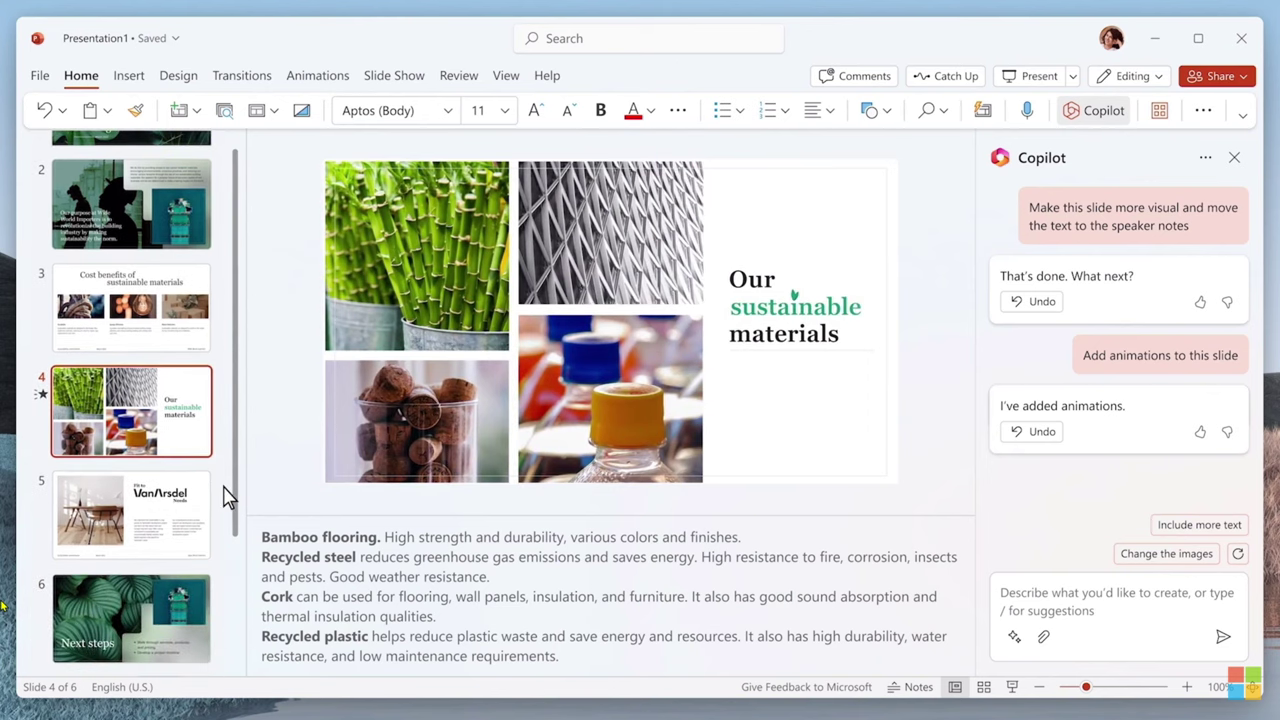
click(190, 512)
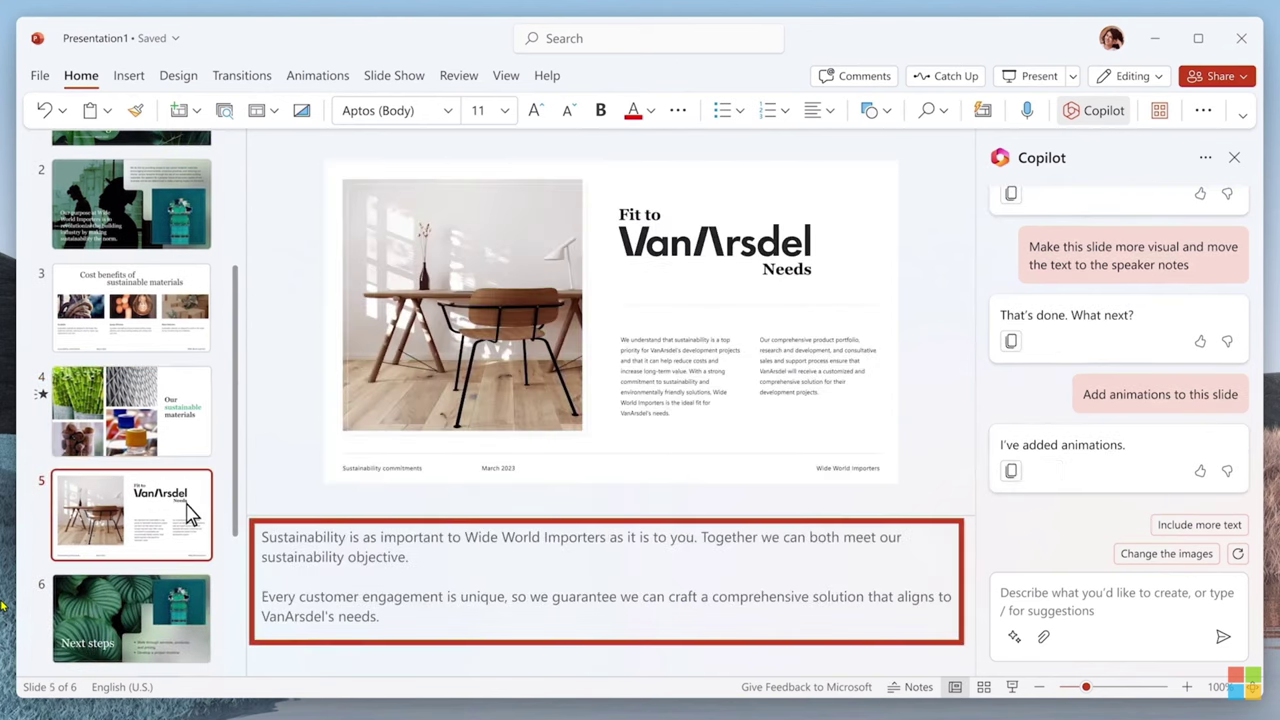
click(190, 604)
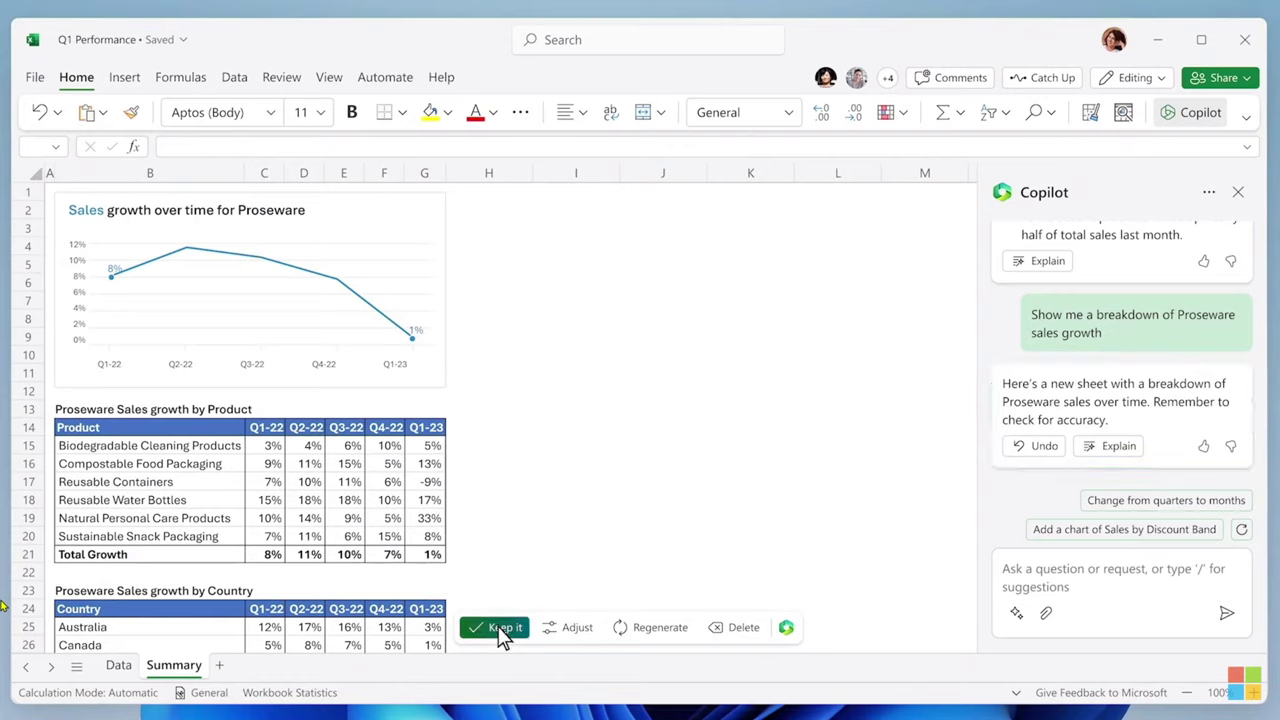
Keep the Copilot-generated Summary sheet showing Proseware sales growth by product and country.
click(500, 628)
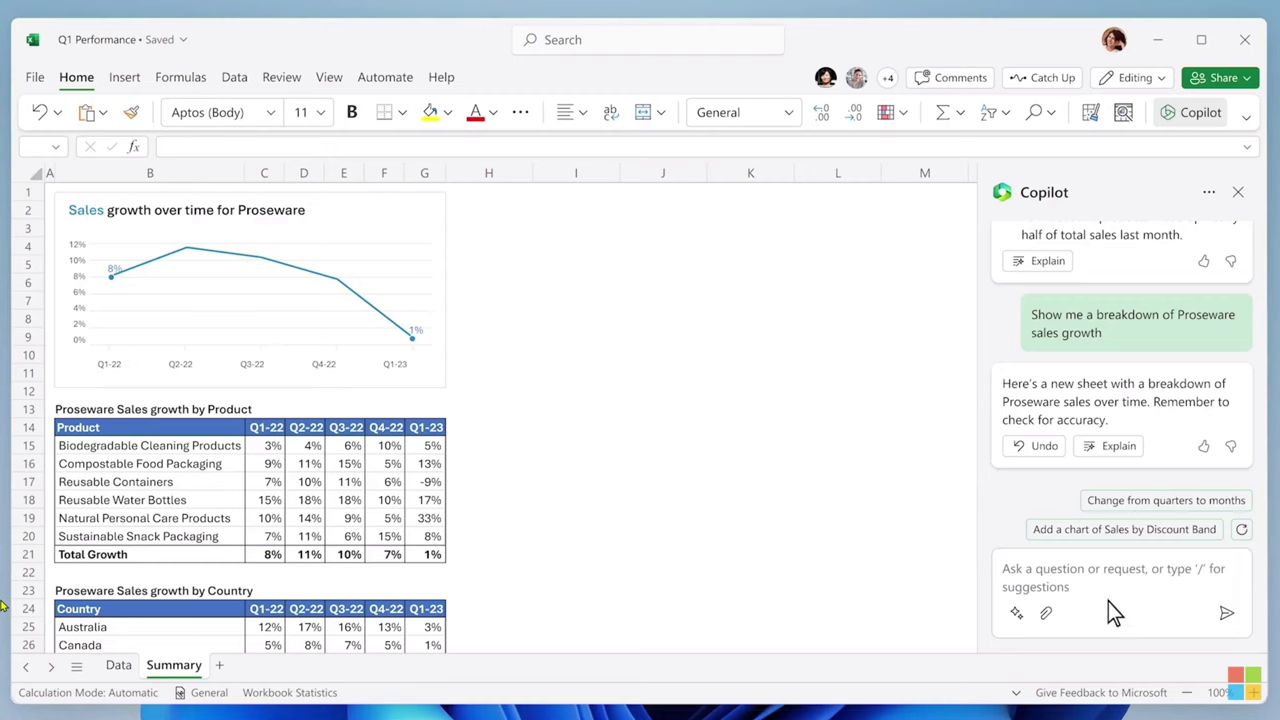
Have Copilot colour-code the growth tables to show the decline, then begin a Reusable Containers what-if question.
click(1157, 604)
text(Help me visualize what contributed to th)
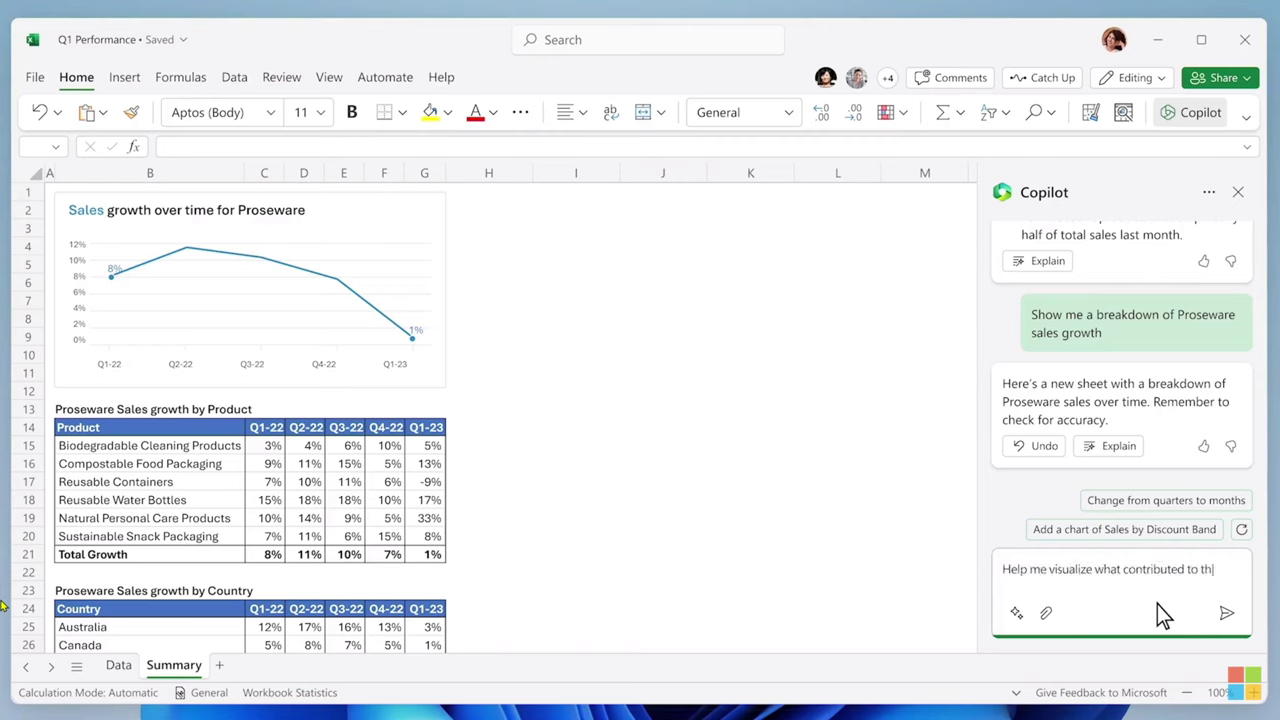
text(e decline in sales growth)
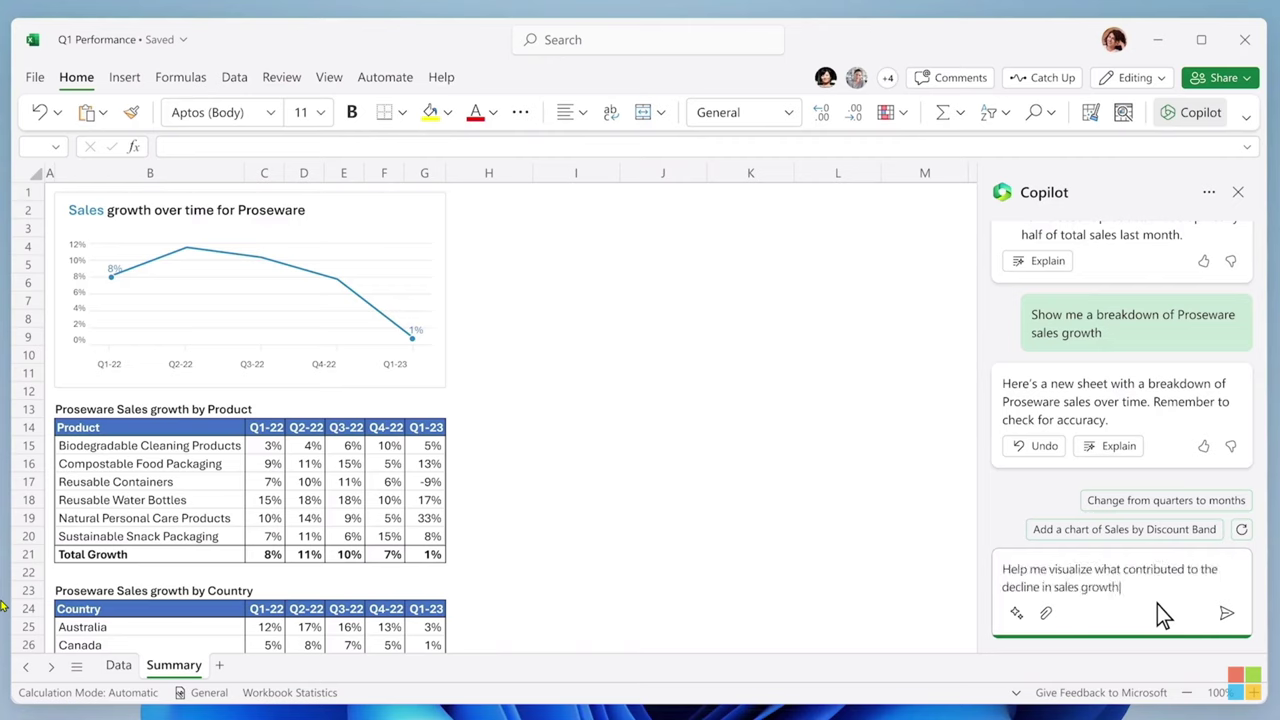
click(1227, 613)
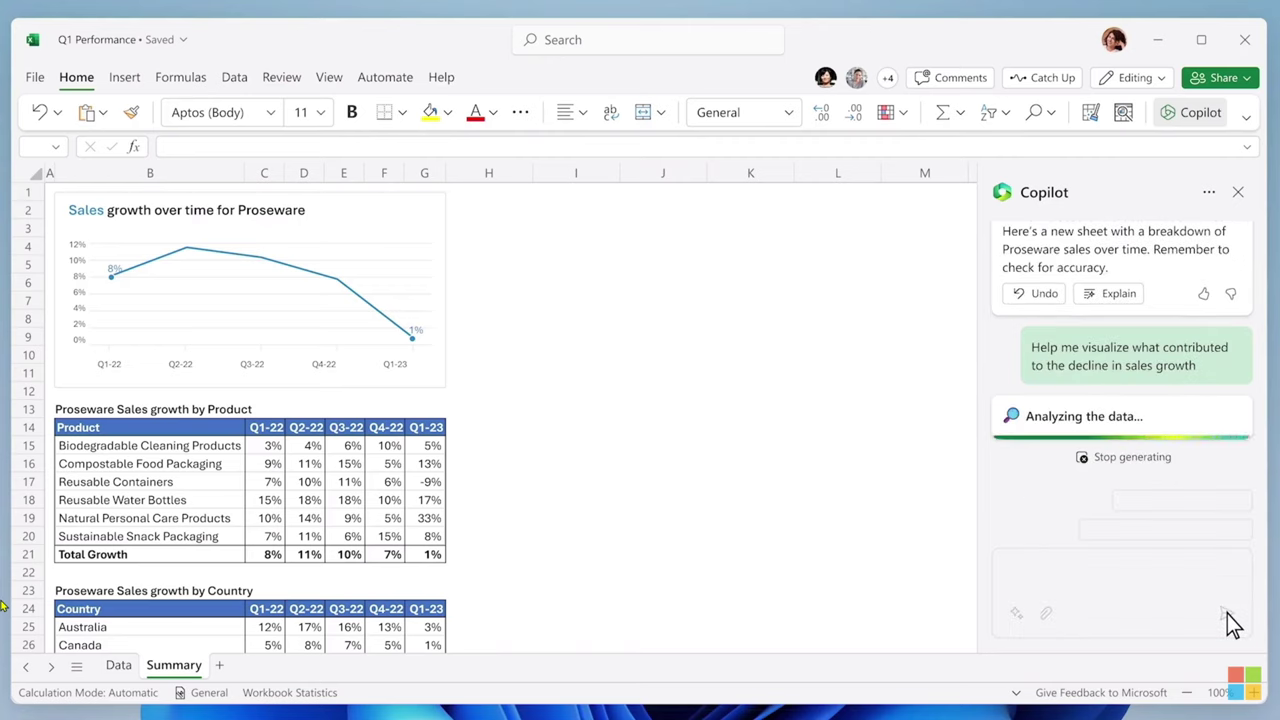
click(1021, 444)
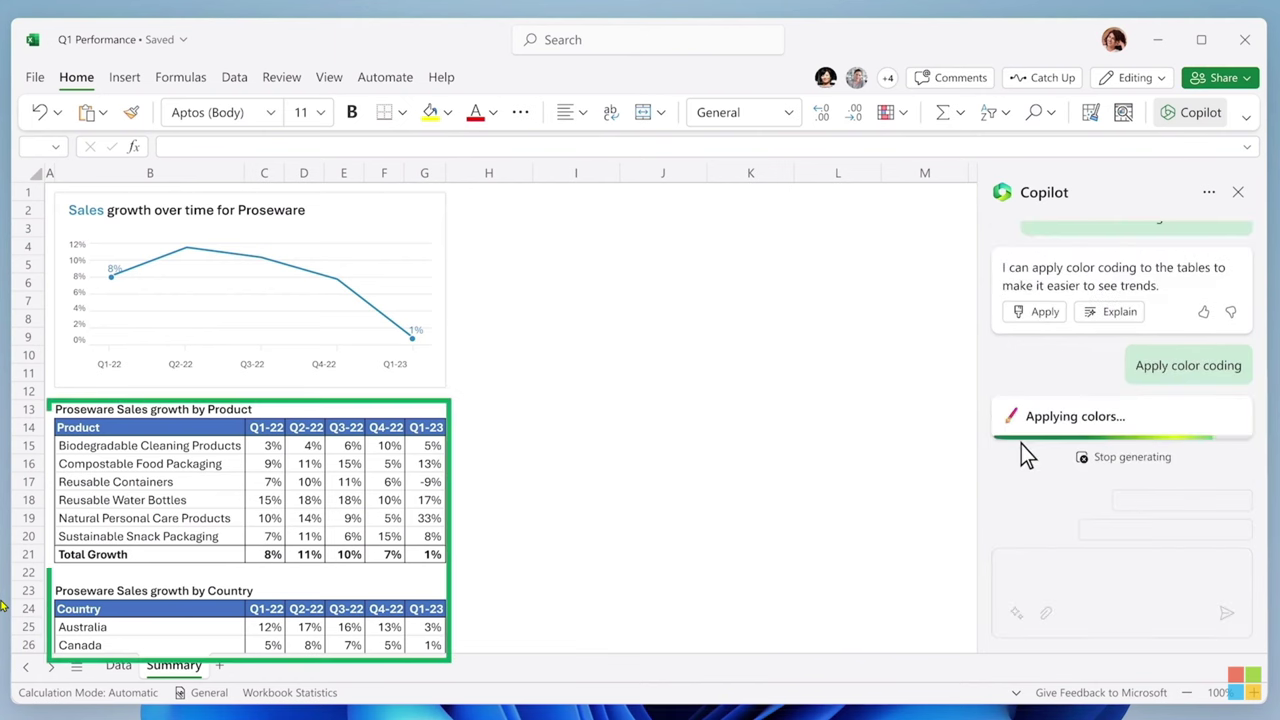
click(498, 626)
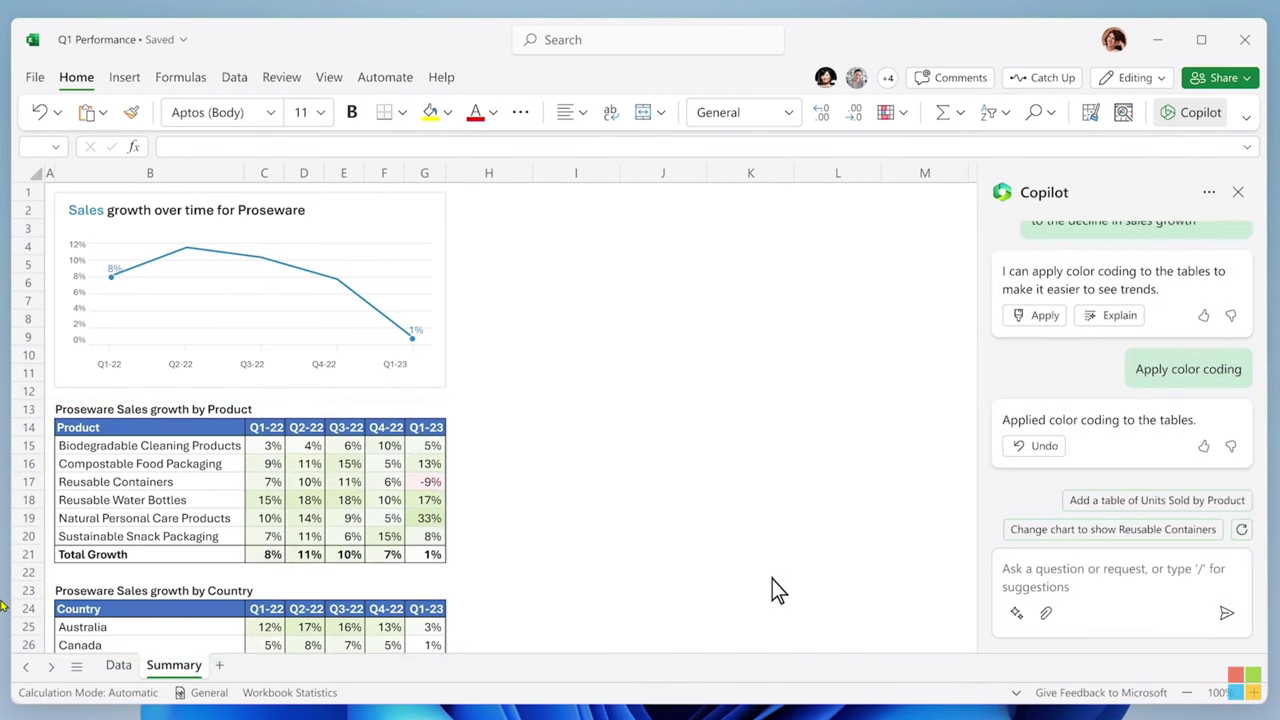
click(1180, 608)
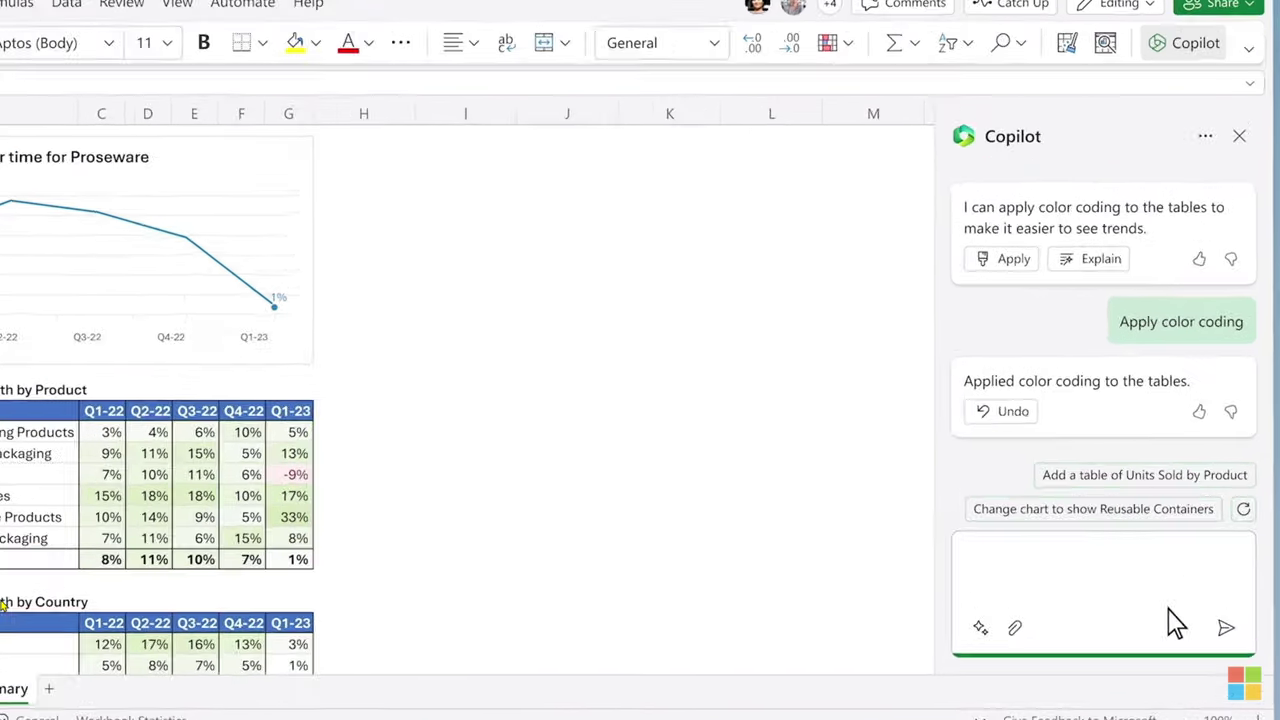
text(What would have happened if Reusable Containers had maintained the prior quarter's growth rate.)
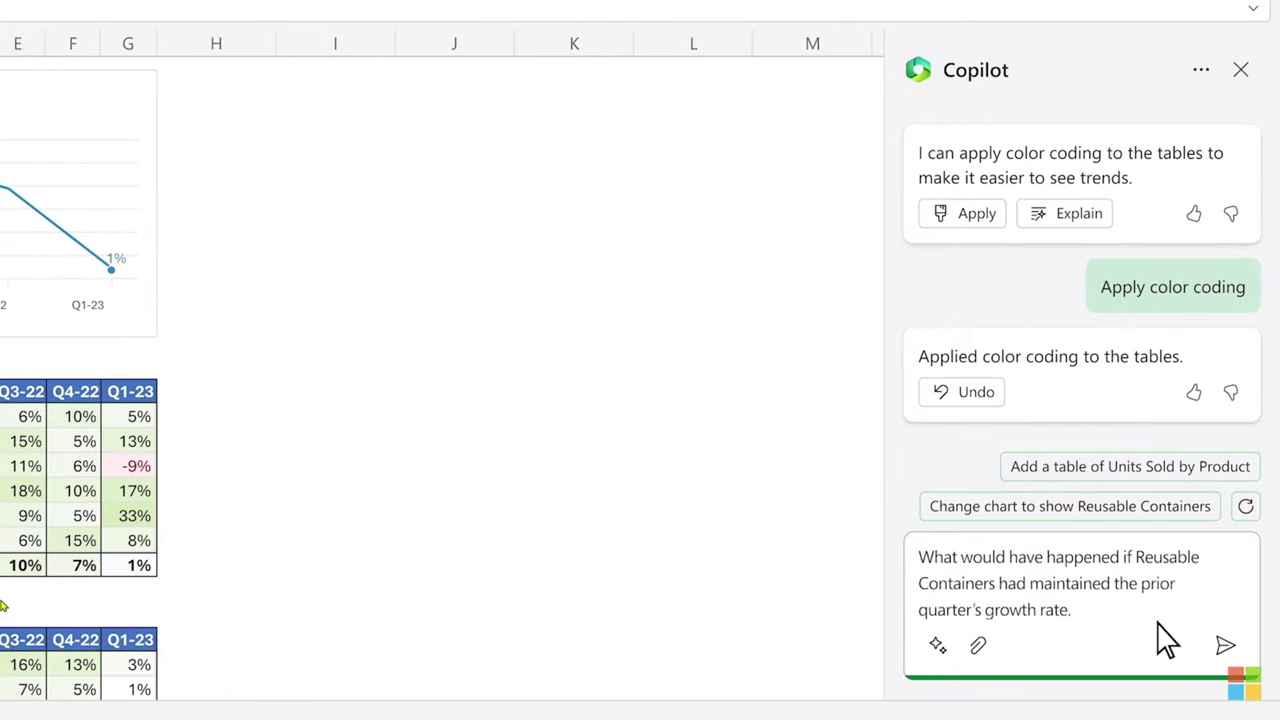
Add and keep a Reusable Containers growth model table, then ask Copilot to explain it.
click(1226, 648)
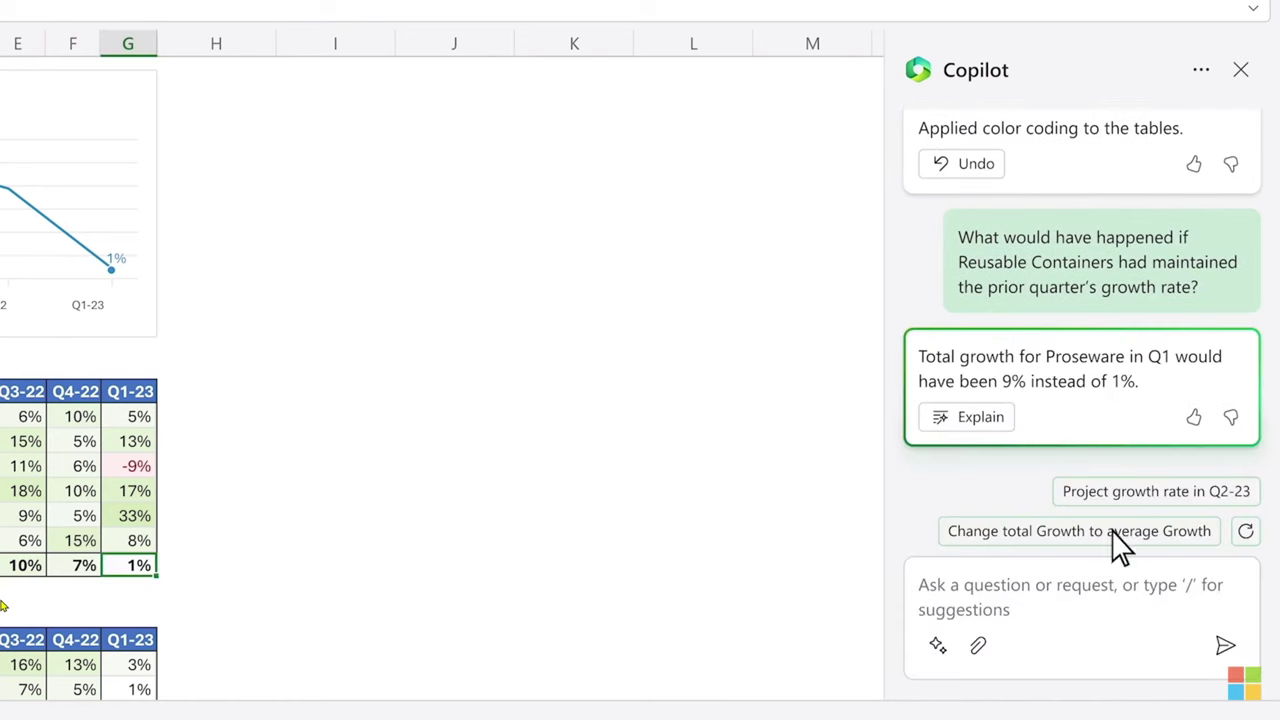
click(1001, 418)
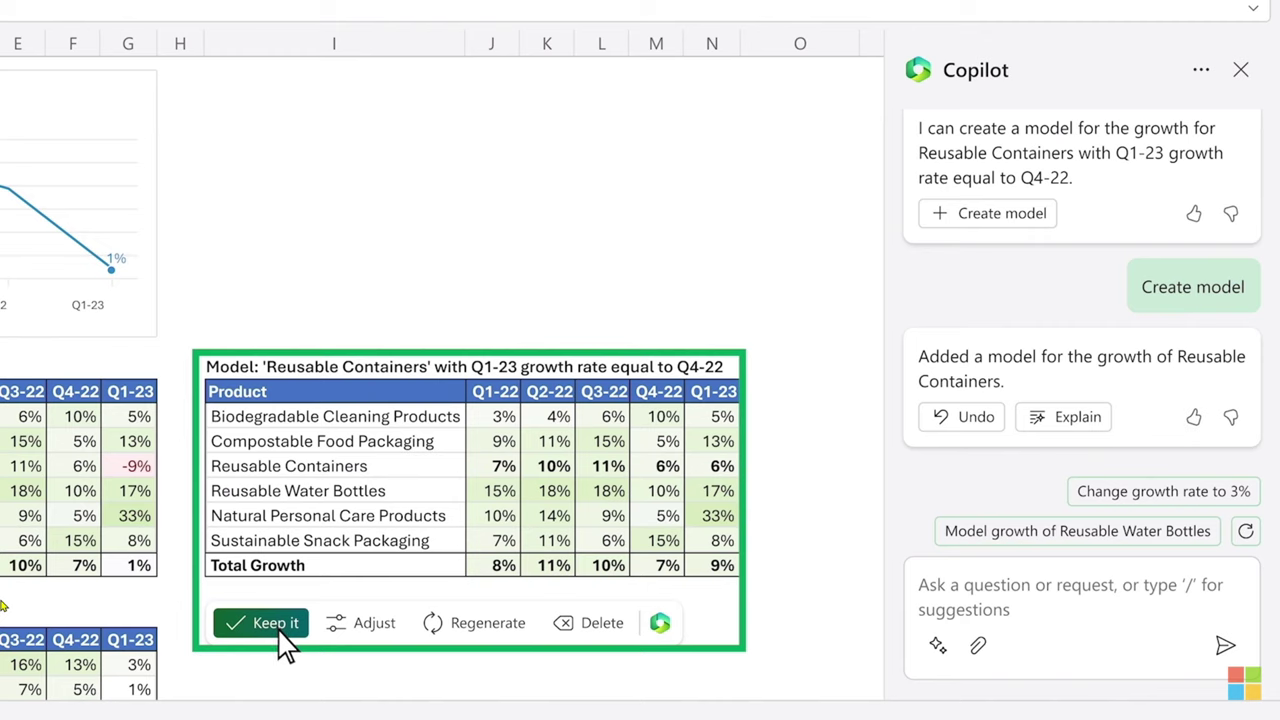
click(279, 632)
click(1083, 420)
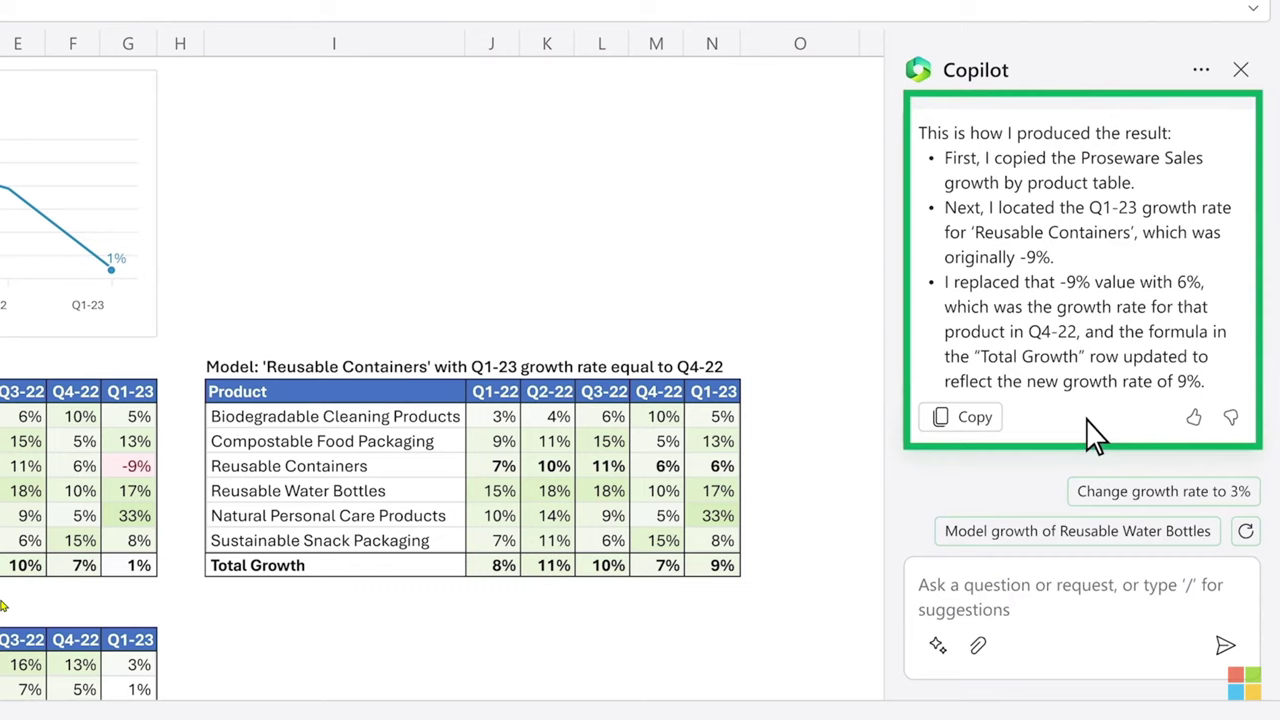
Add a Projected Sales growth chart showing the impact on Proseware's growth trends.
click(1158, 650)
text(Show me the impact this would have had on the growth sal)
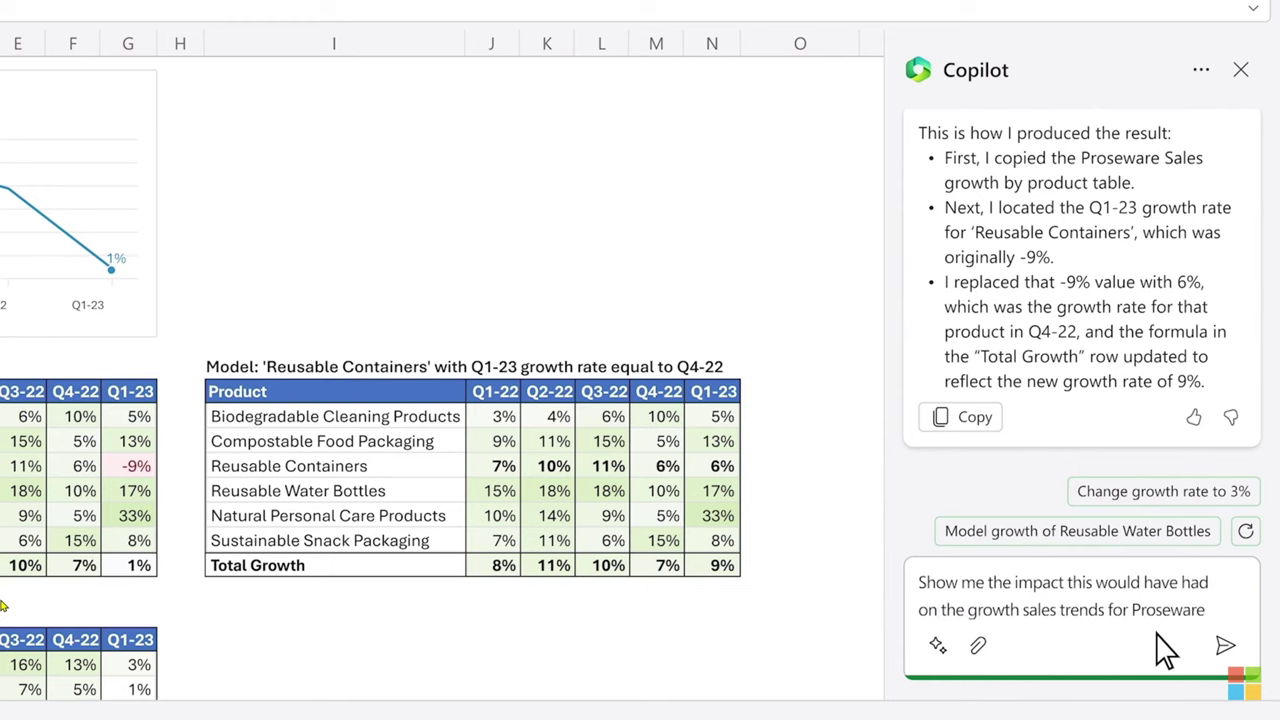
text(es trends for Proseware)
key(Return)
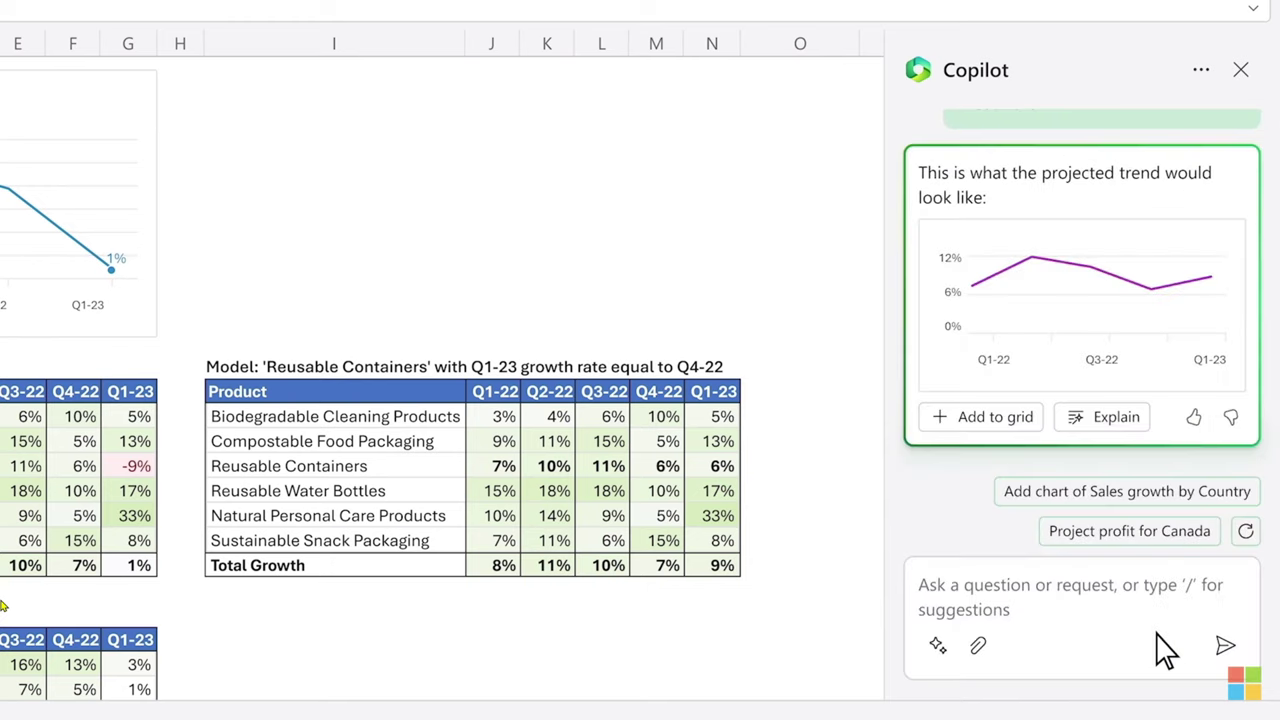
click(997, 420)
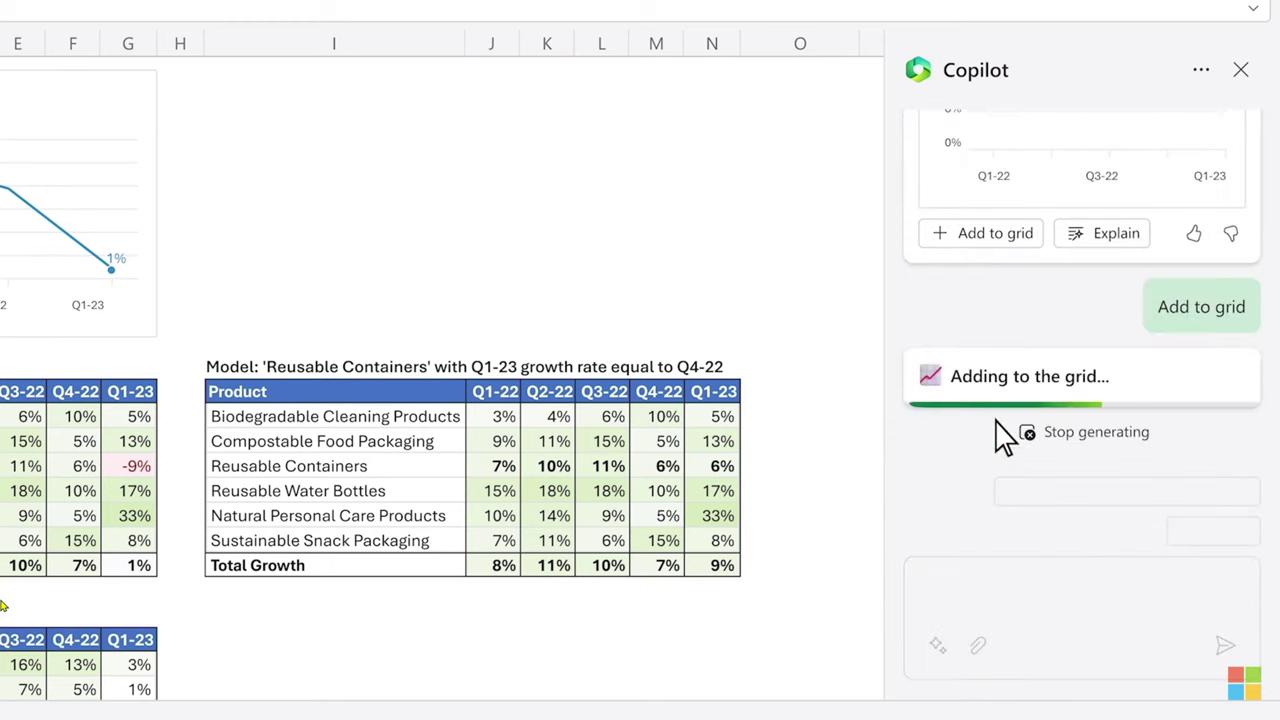
click(230, 397)
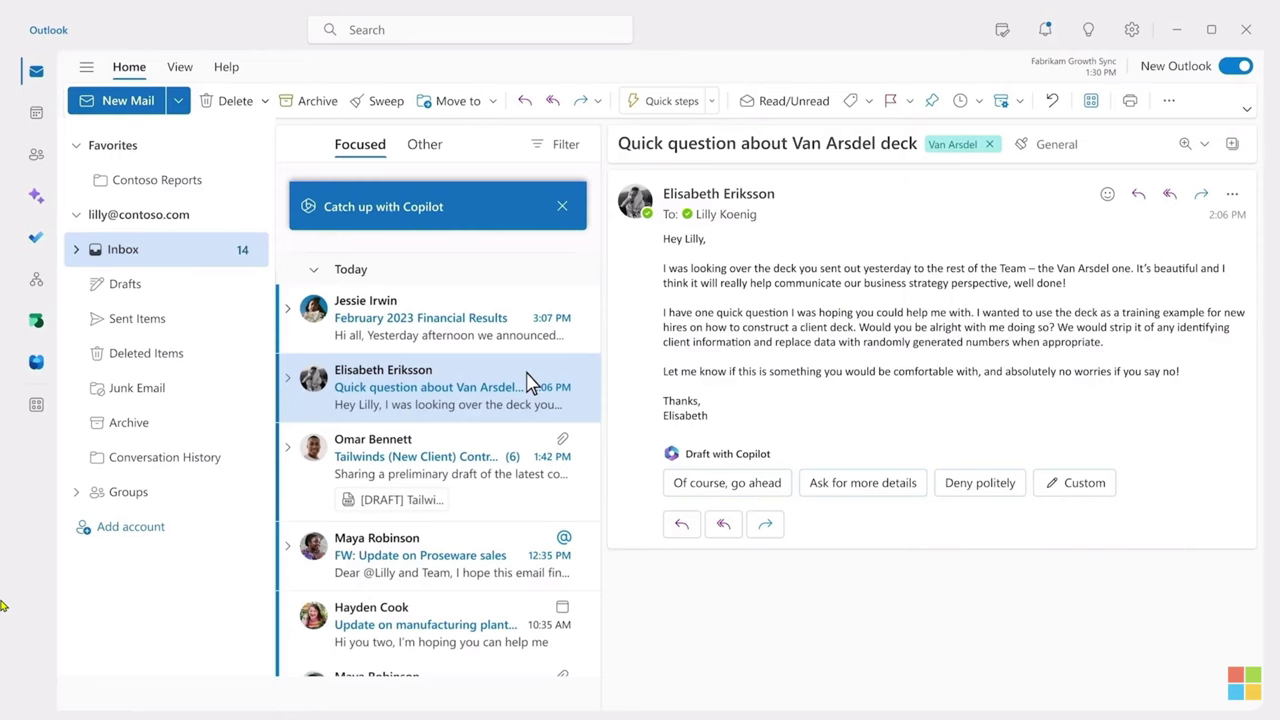
Start the Copilot catch-up and advance to the FW: Update on Proseware sales email.
click(452, 207)
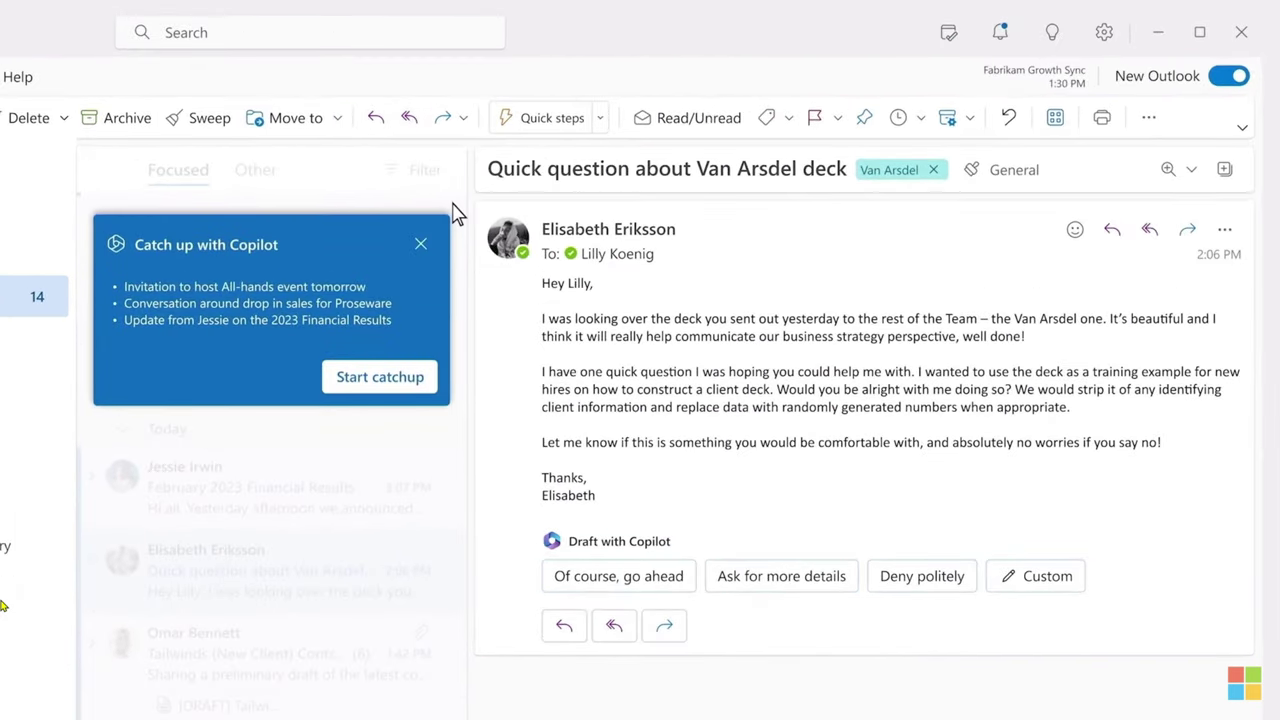
click(404, 376)
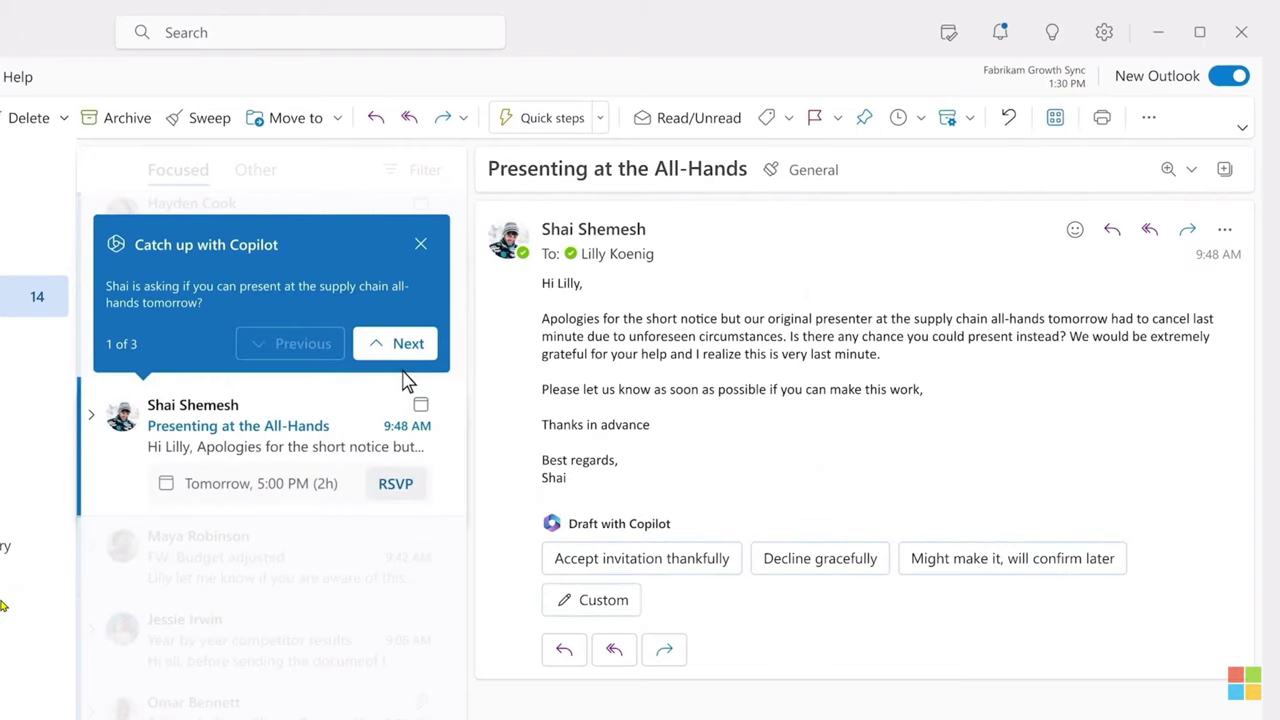
click(388, 343)
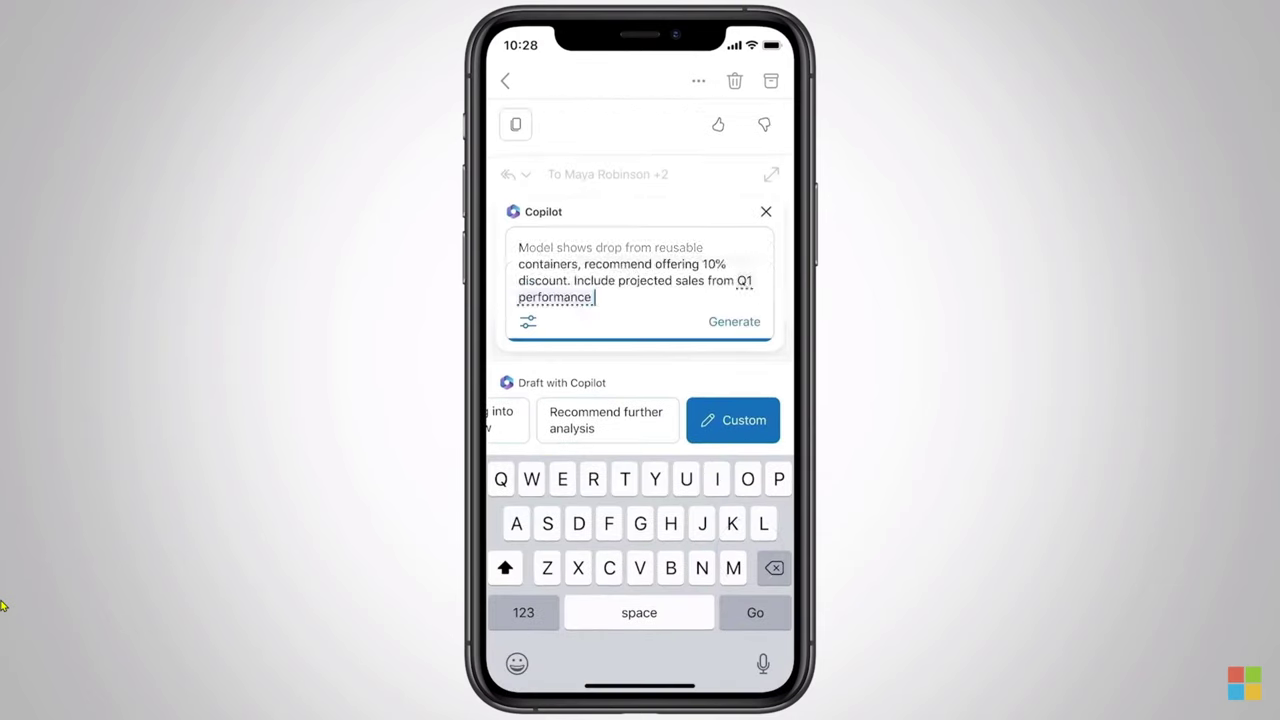
Send a short, neutral Copilot reply recommending a 10% Reusable Containers discount, using Q1 Performance.
click(646, 171)
click(748, 312)
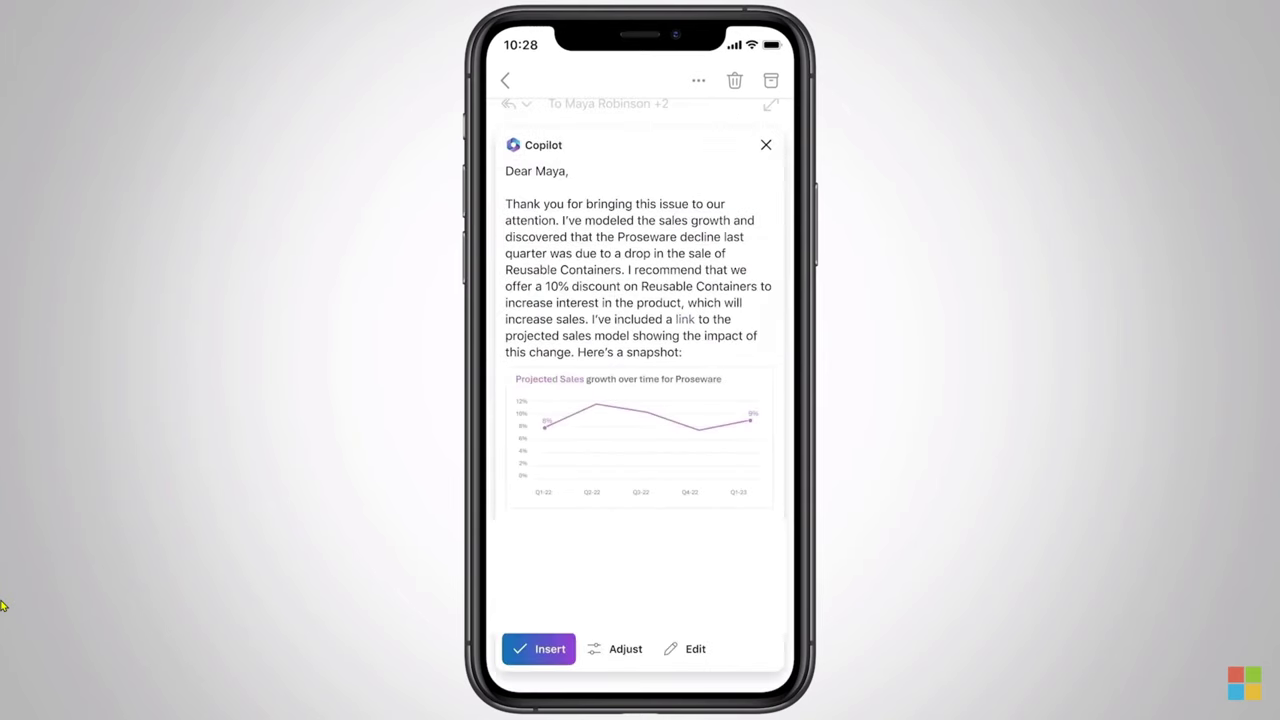
click(620, 649)
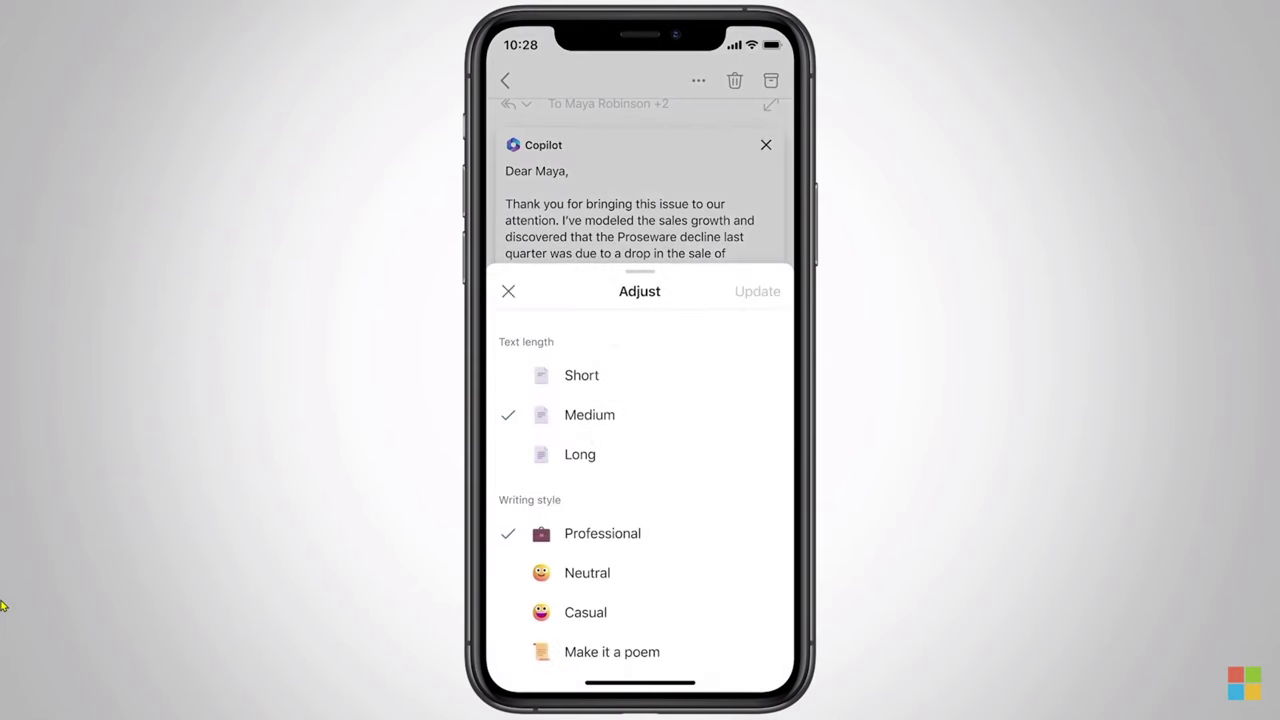
click(587, 374)
click(598, 571)
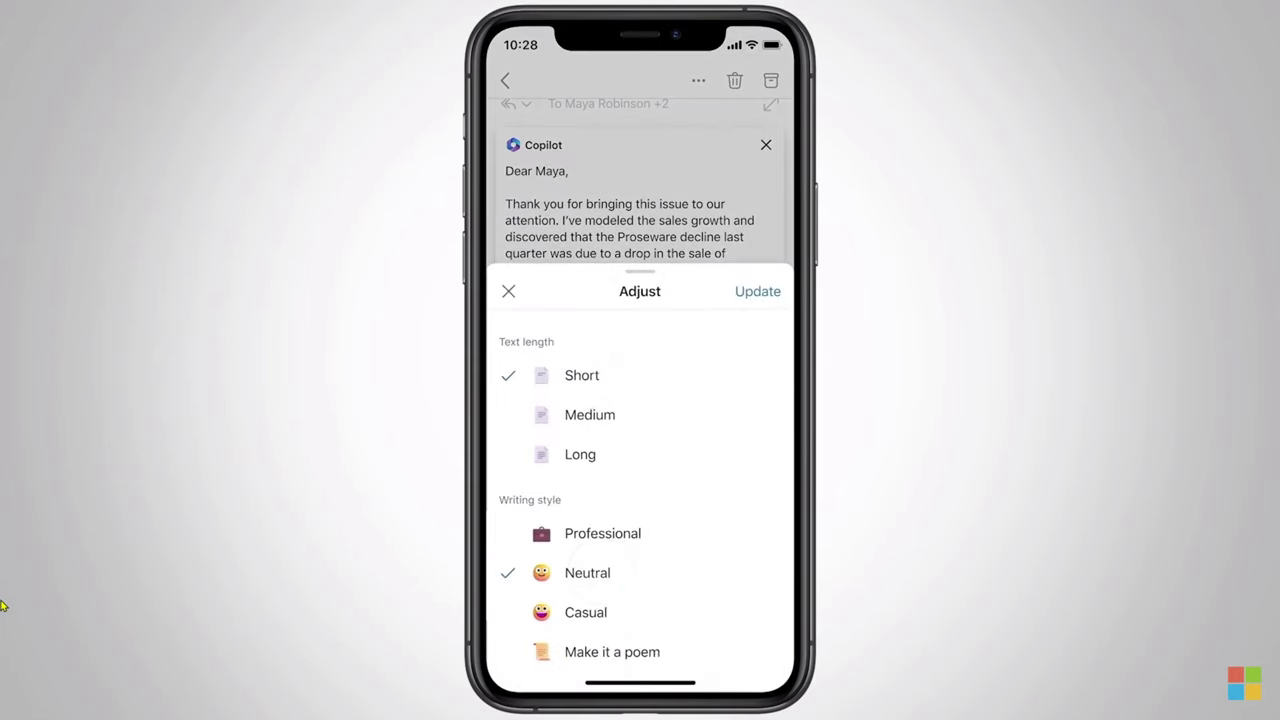
click(758, 291)
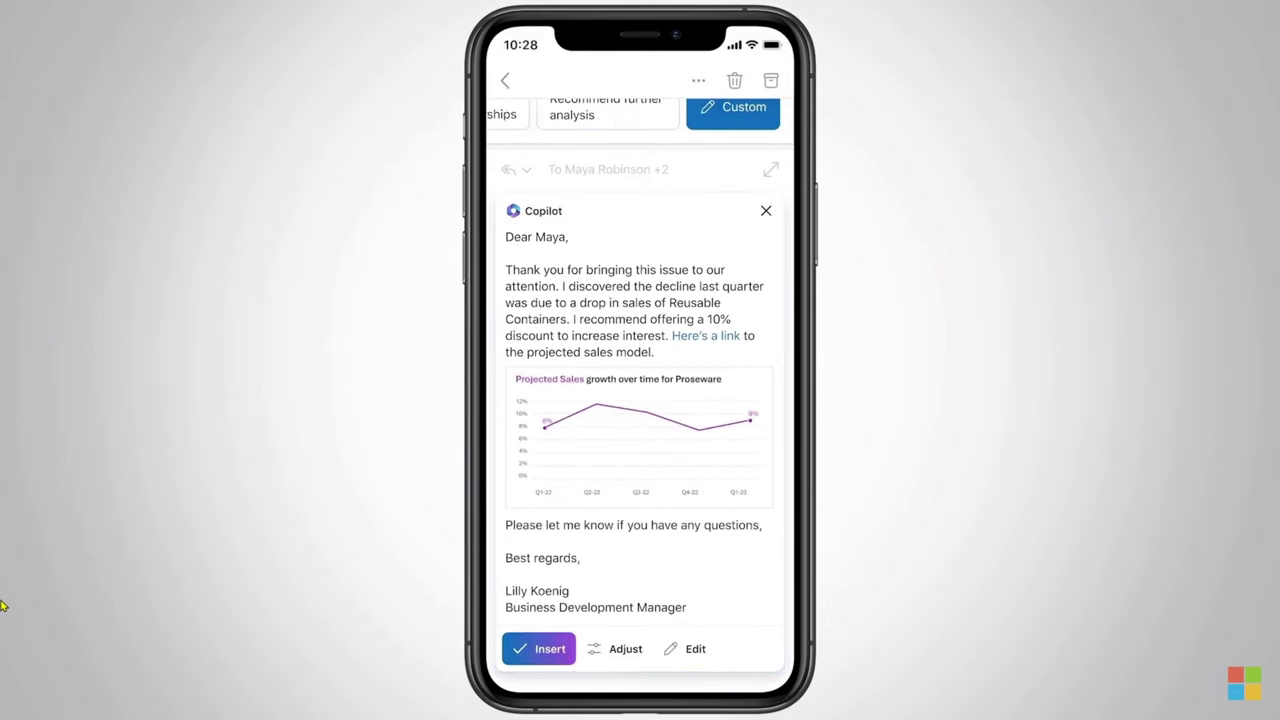
click(541, 648)
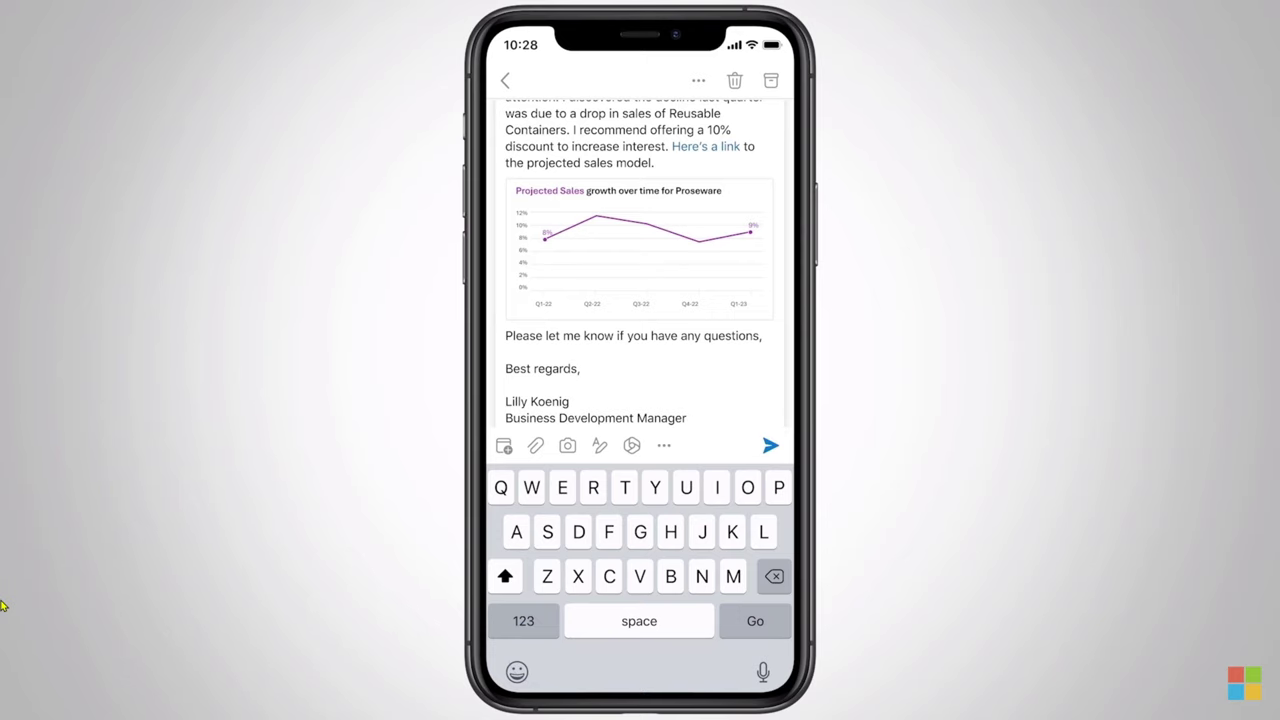
click(770, 445)
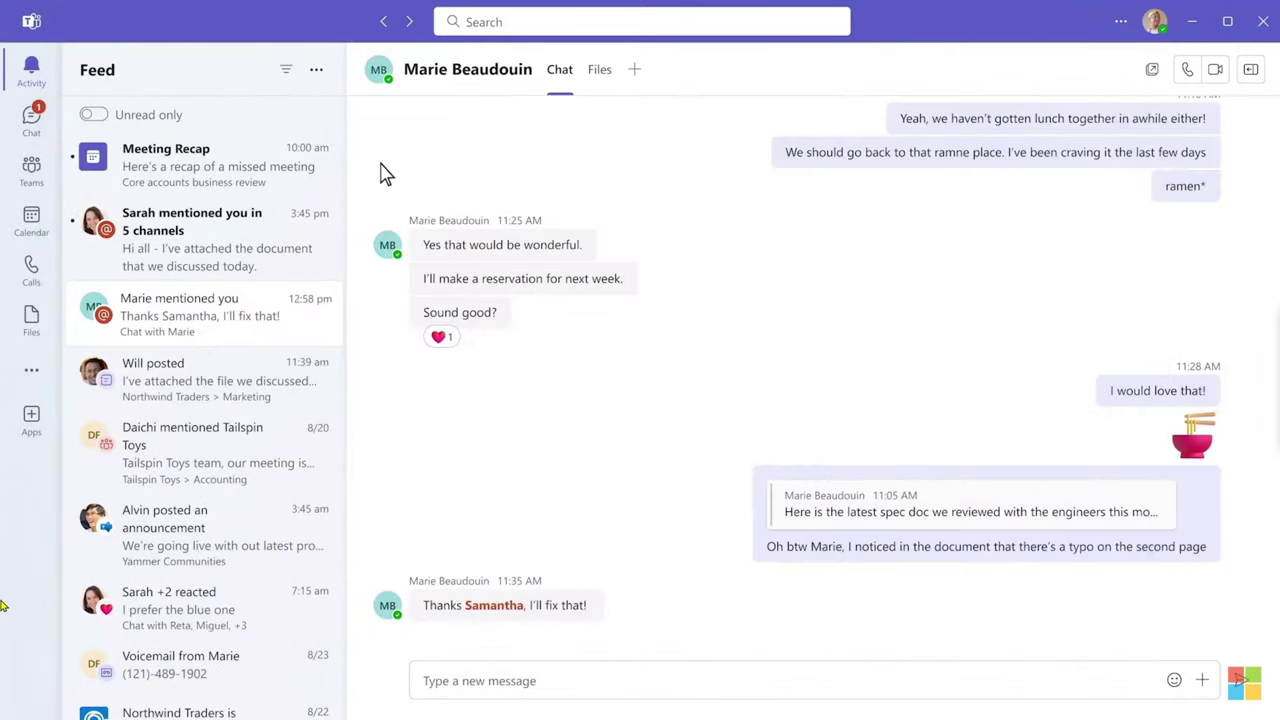
Open the Core accounts business review recap and ask which other customers were discussed.
click(242, 172)
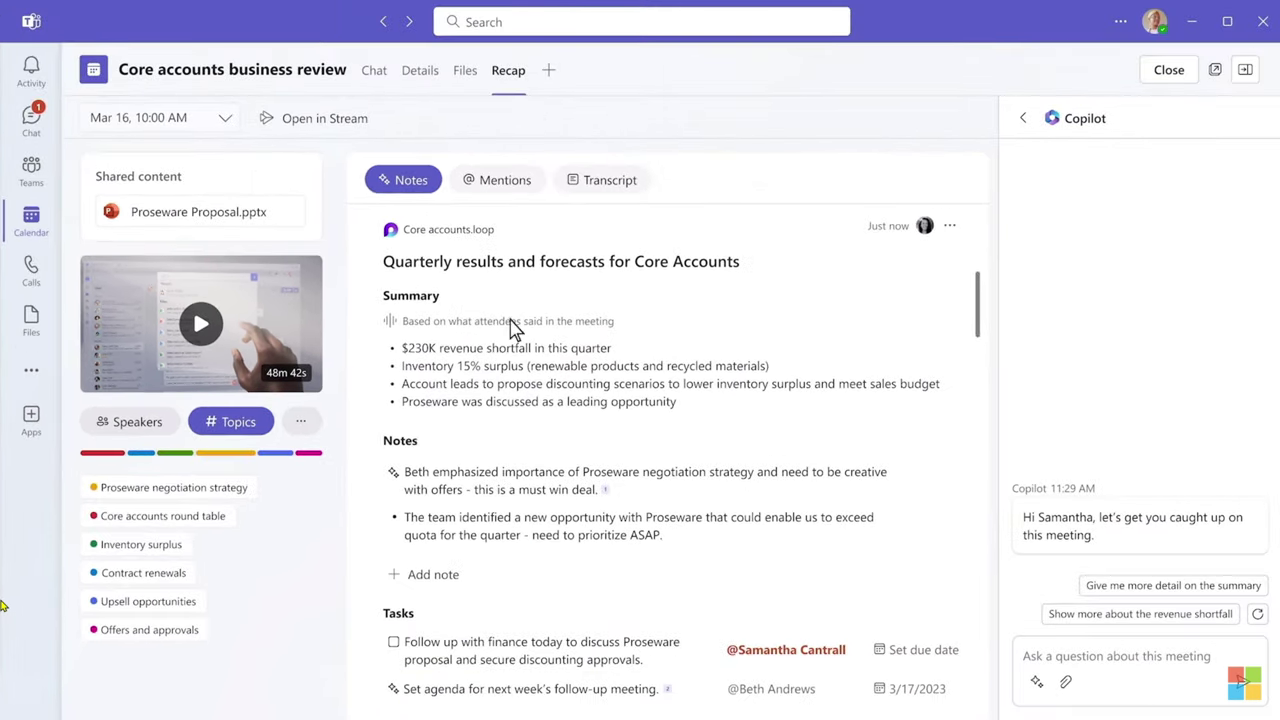
click(1098, 664)
text(What other customers were discussed and what factors were considered?)
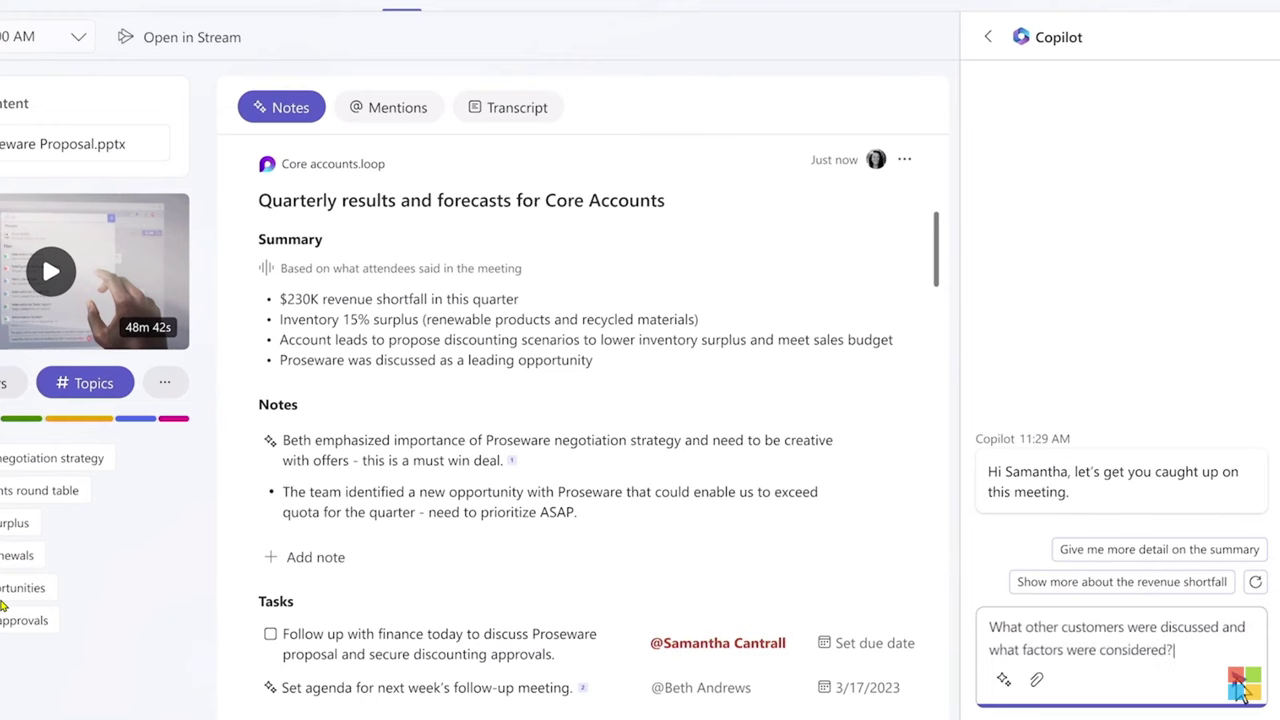
click(1238, 684)
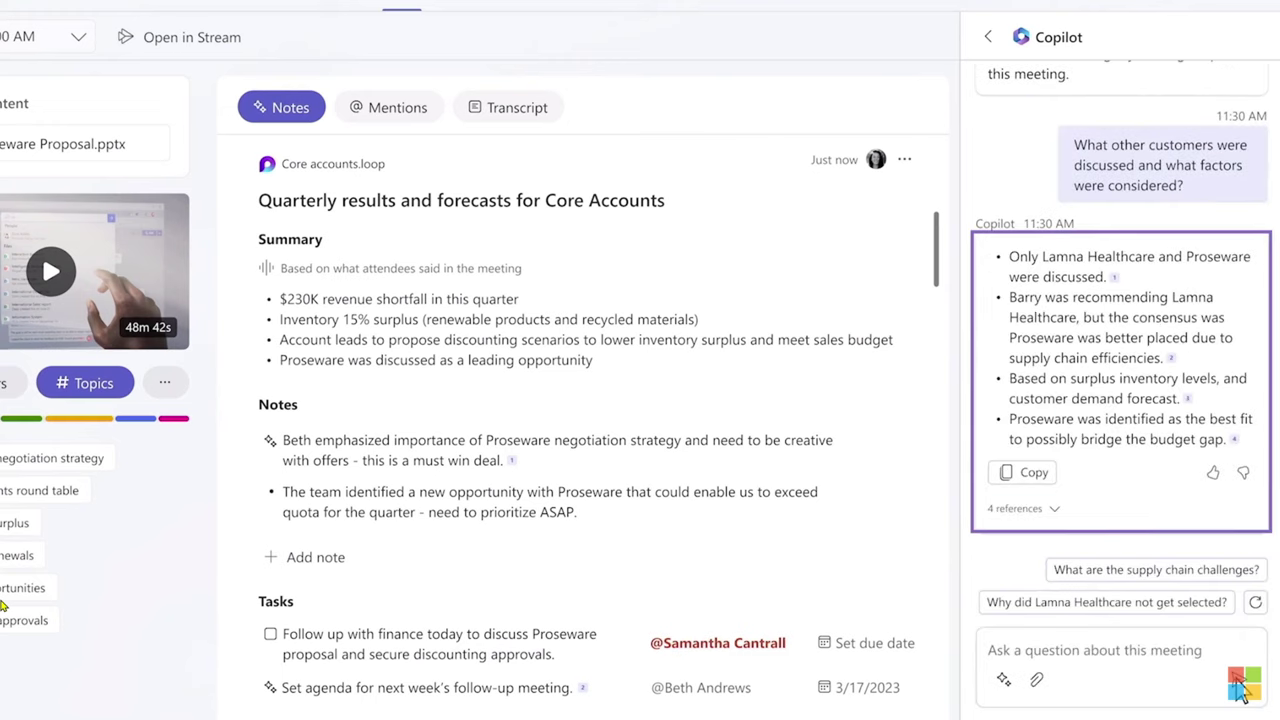
Ask meeting Copilot why Proseware led and what other solutions were discussed.
click(1121, 657)
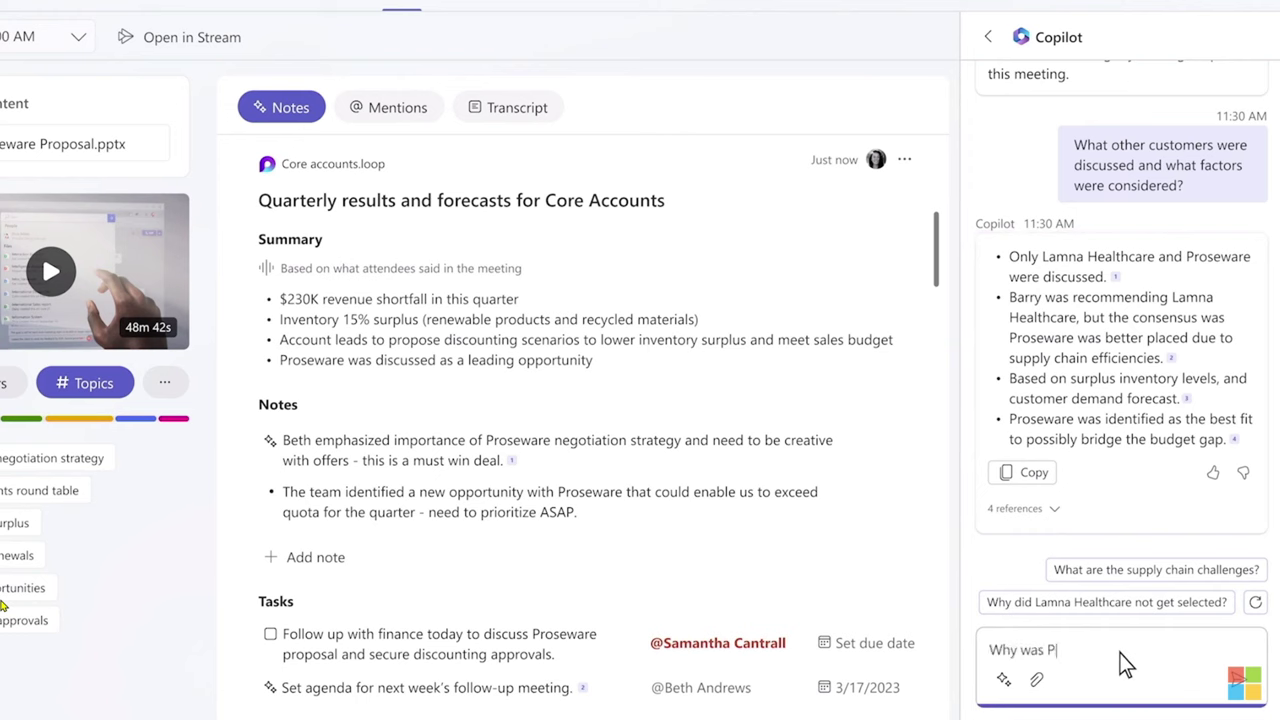
click(1238, 684)
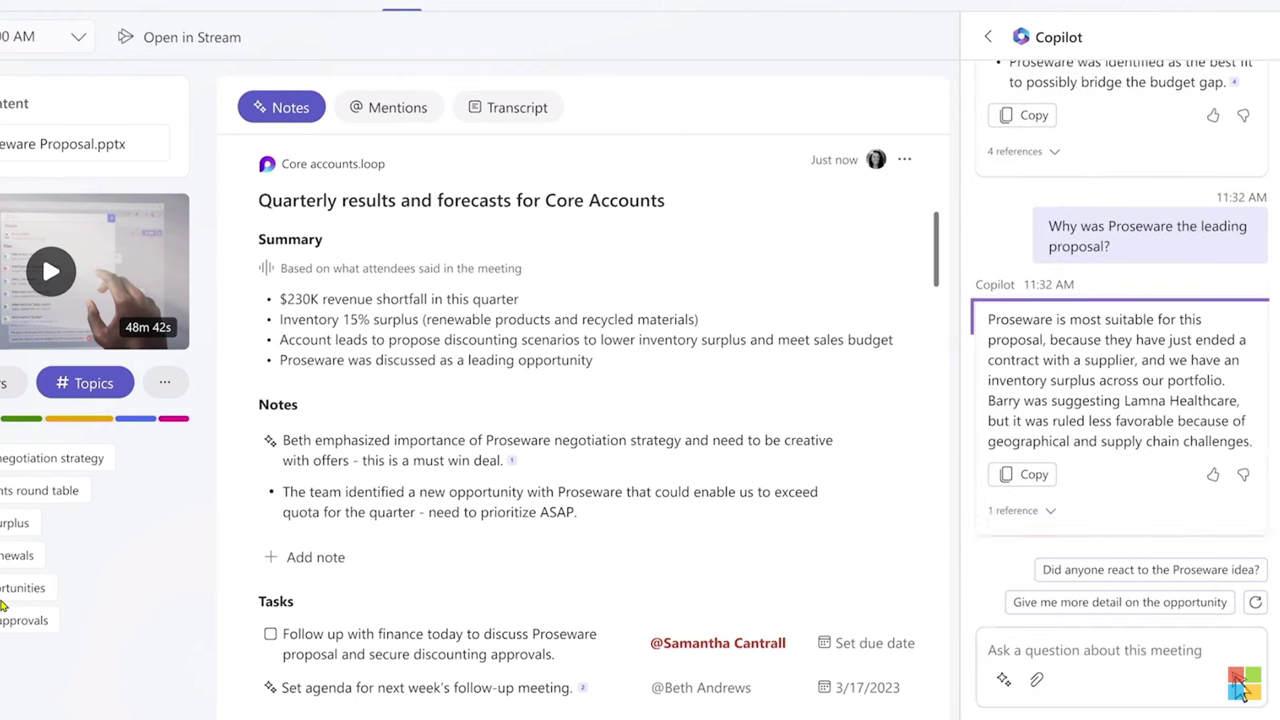
click(1117, 651)
text(What other solutions were discussed in the meeting?)
click(1238, 684)
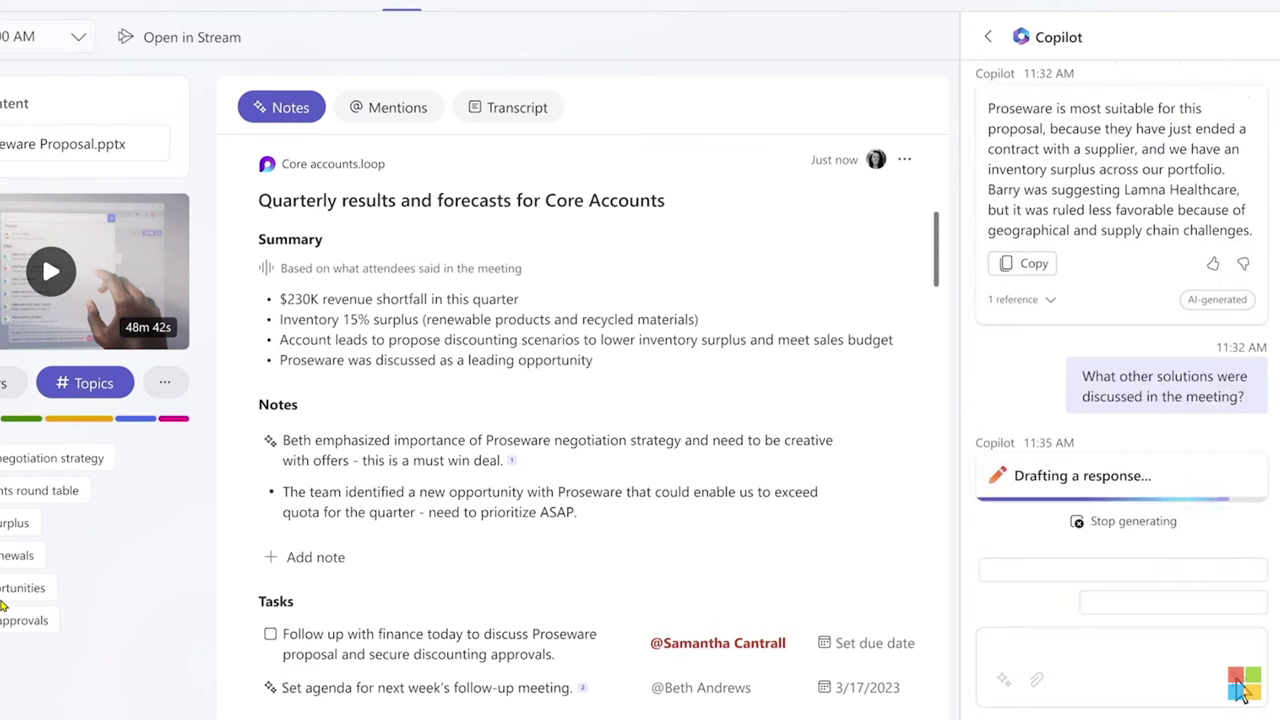
mouse_move(1257, 384)
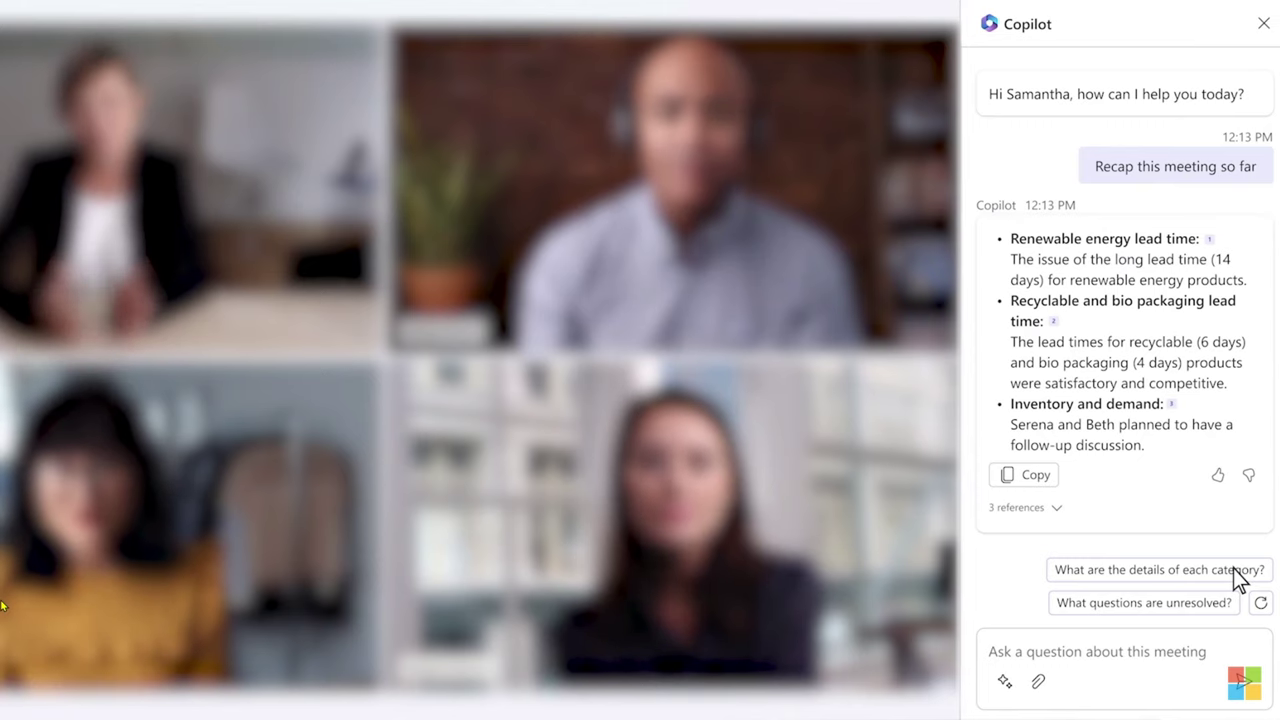
Ask meeting Copilot how the group feels about inventory status and which questions remain unresolved.
click(1183, 651)
text(How does the group feel about the inventory status?)
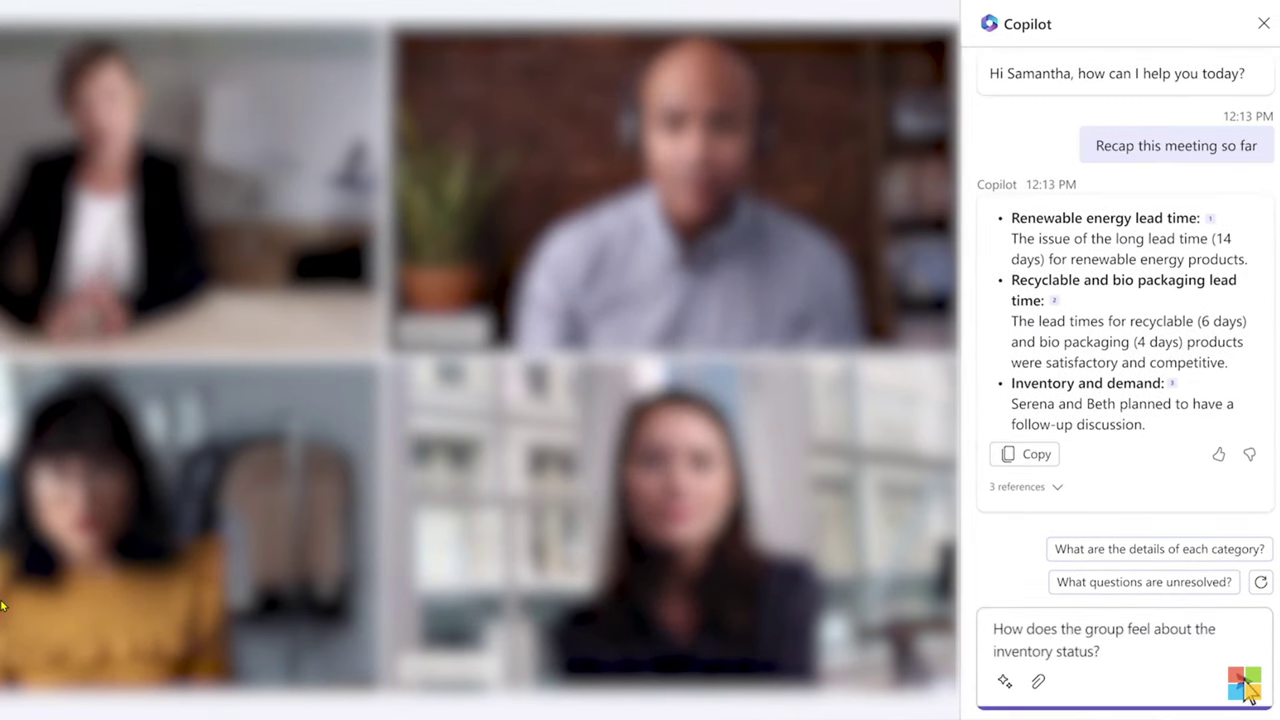
click(1245, 682)
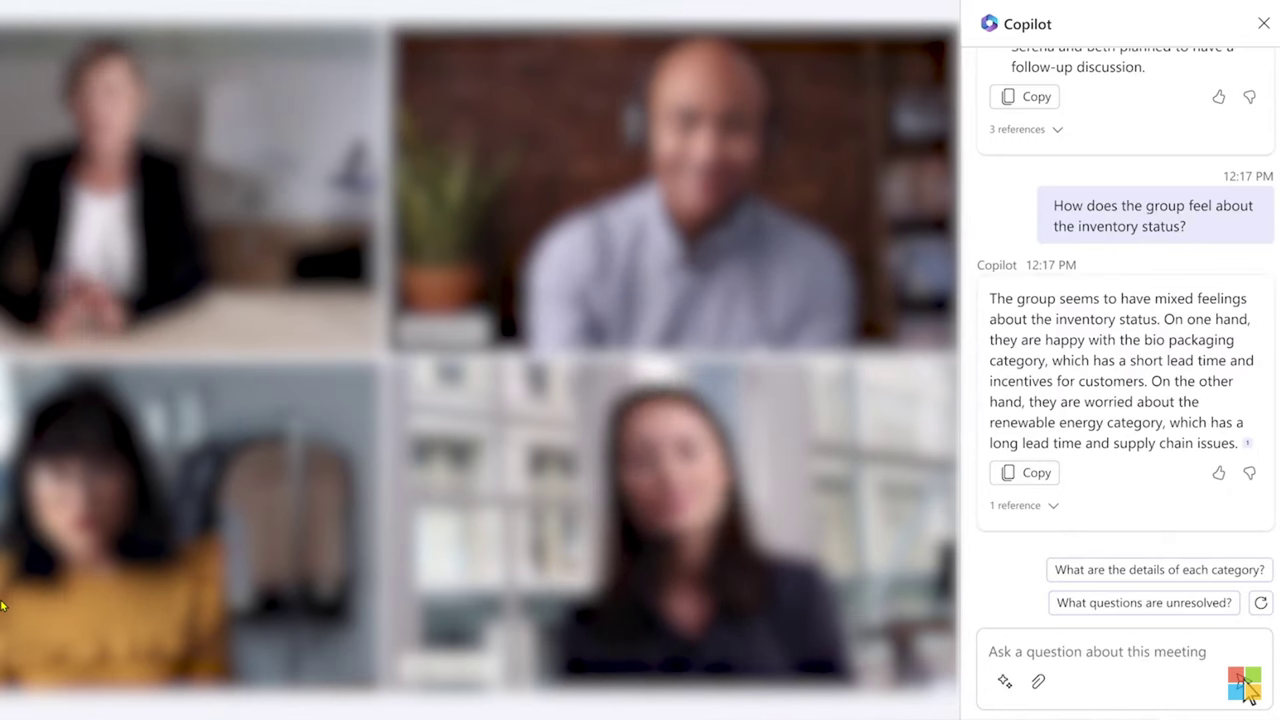
click(1202, 600)
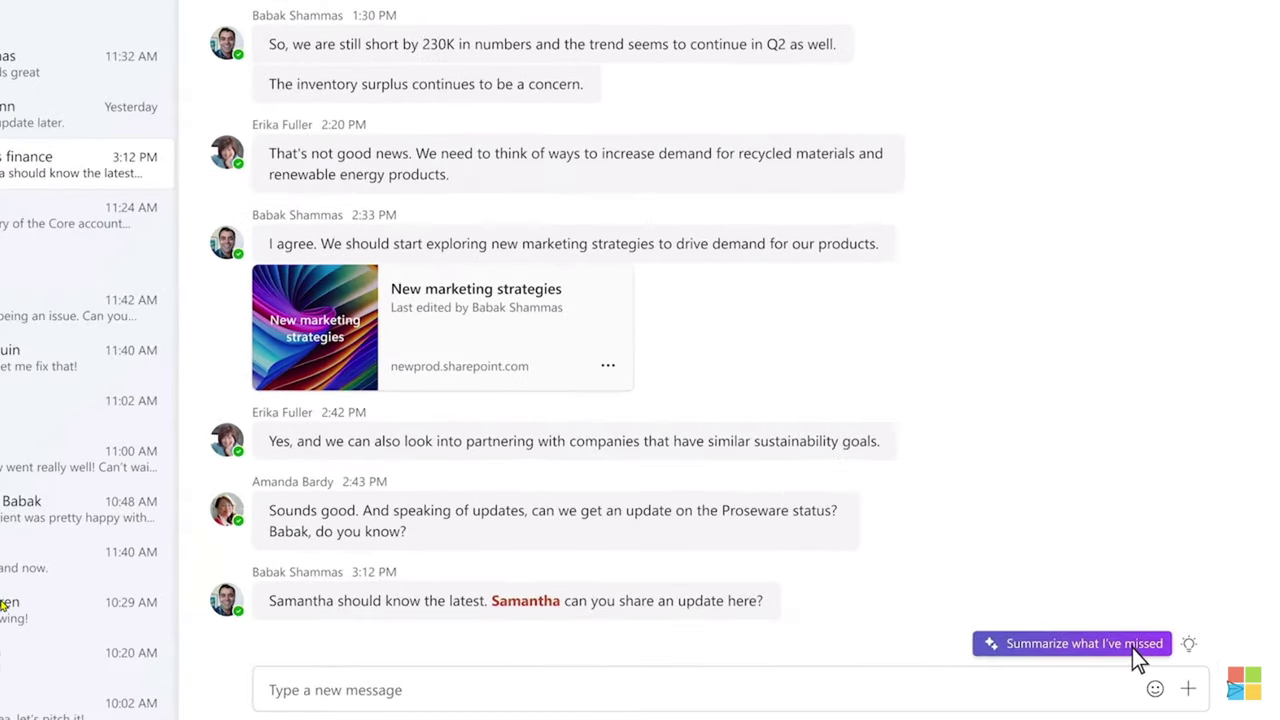
Reply in the finance chat with a greeting and Copilot's drafted Proseware status update.
click(1152, 648)
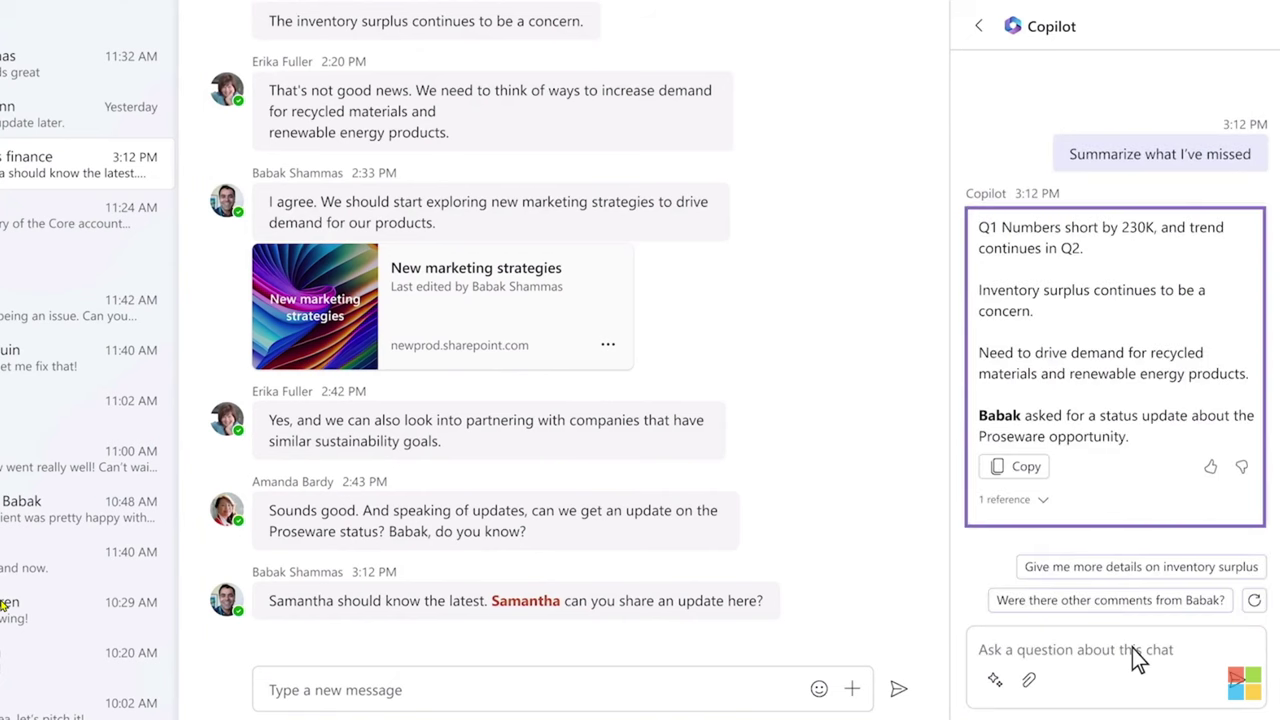
click(978, 26)
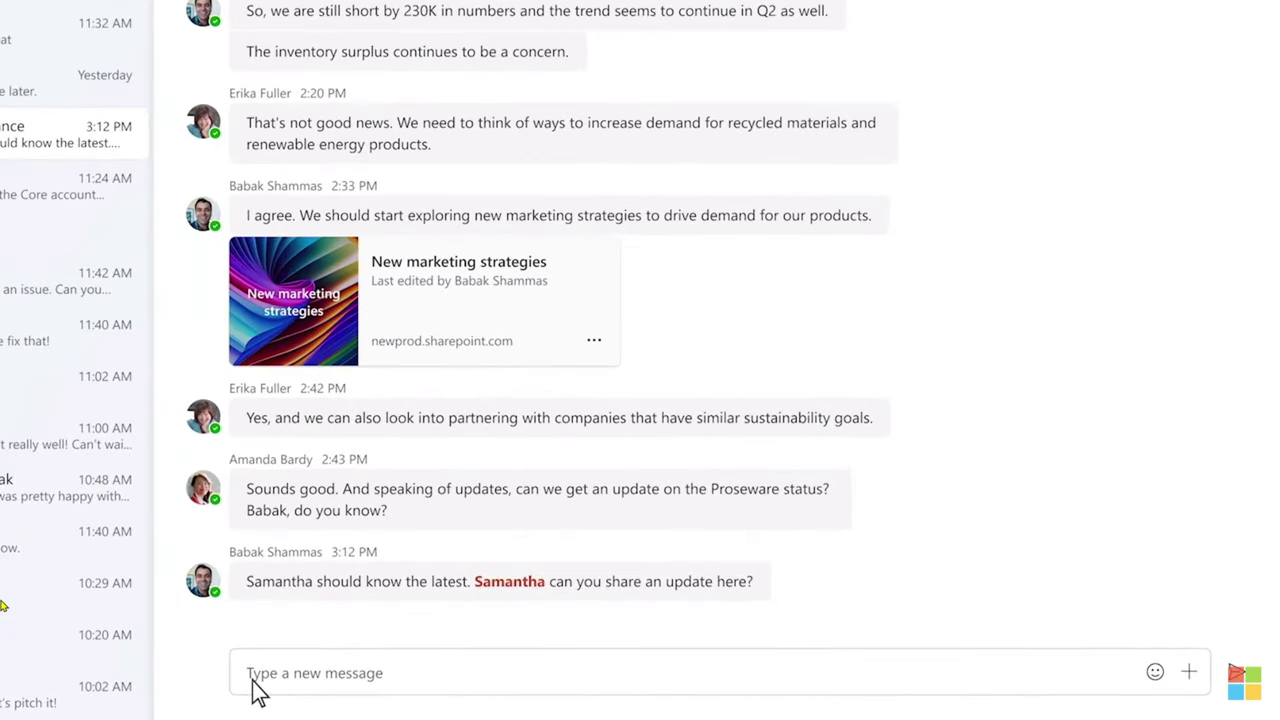
click(257, 690)
text(@)
click(354, 621)
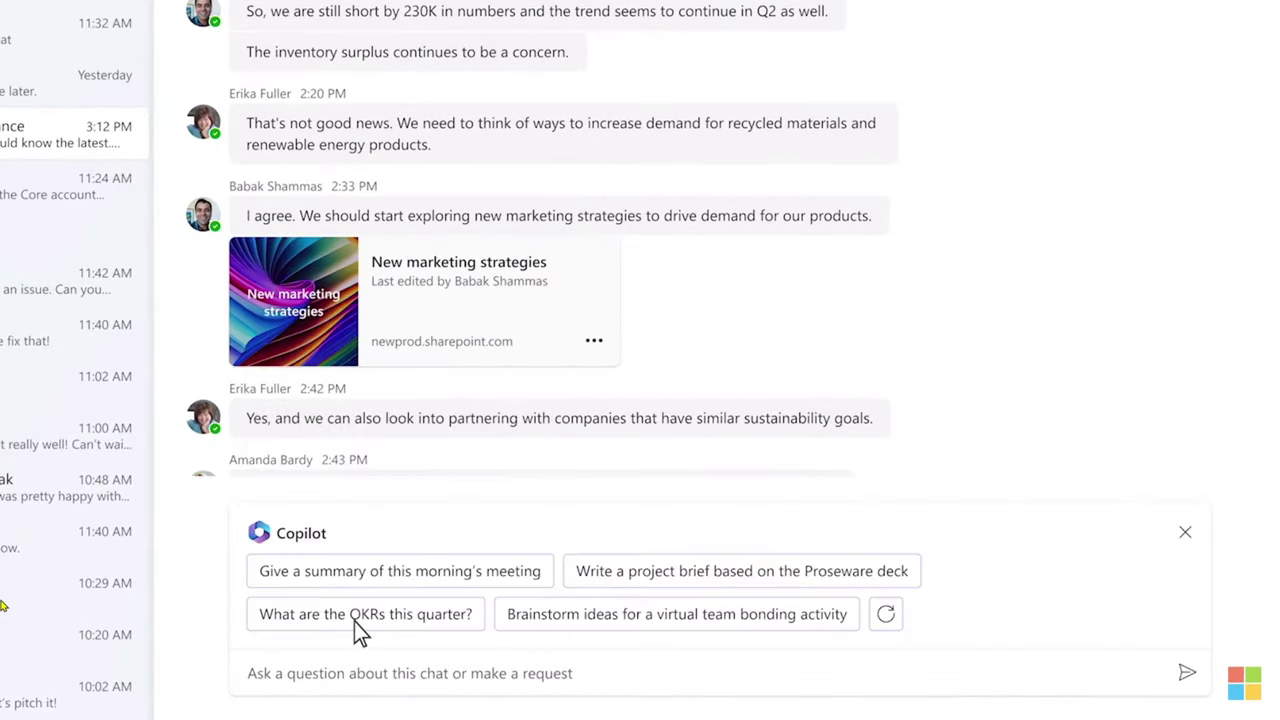
text(Create a status update on Proseware from email conversations this week)
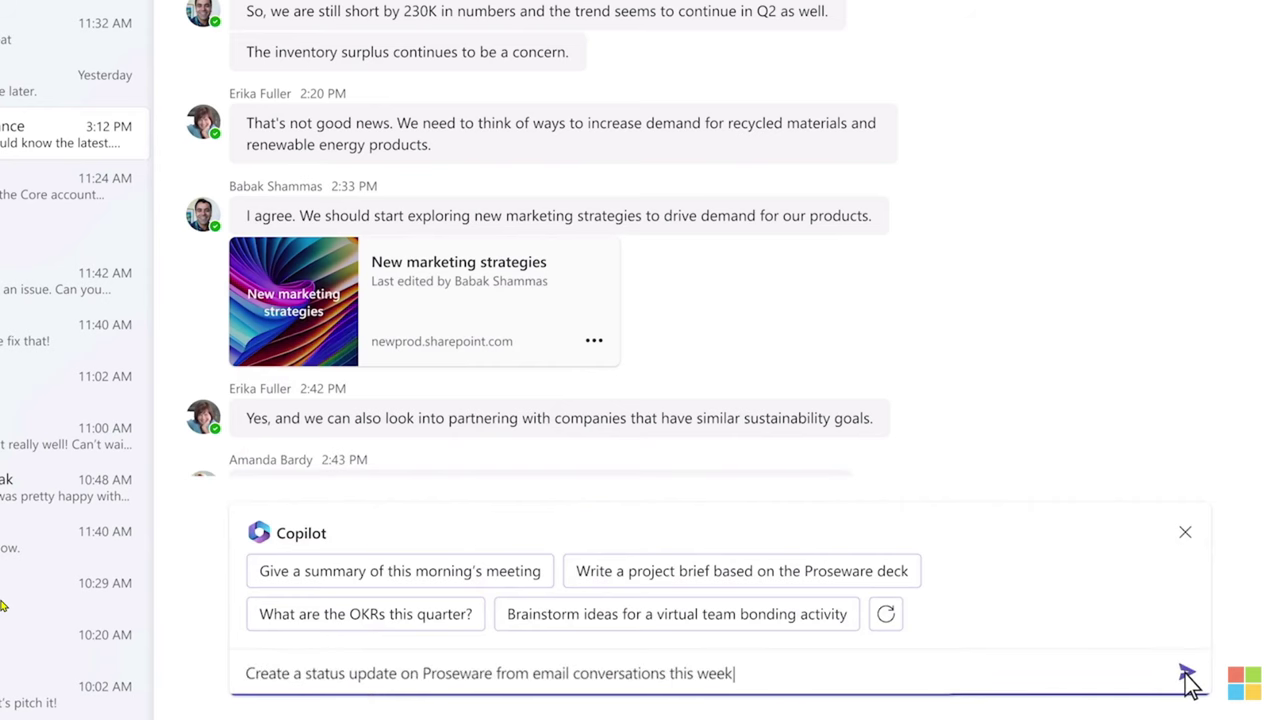
click(1187, 677)
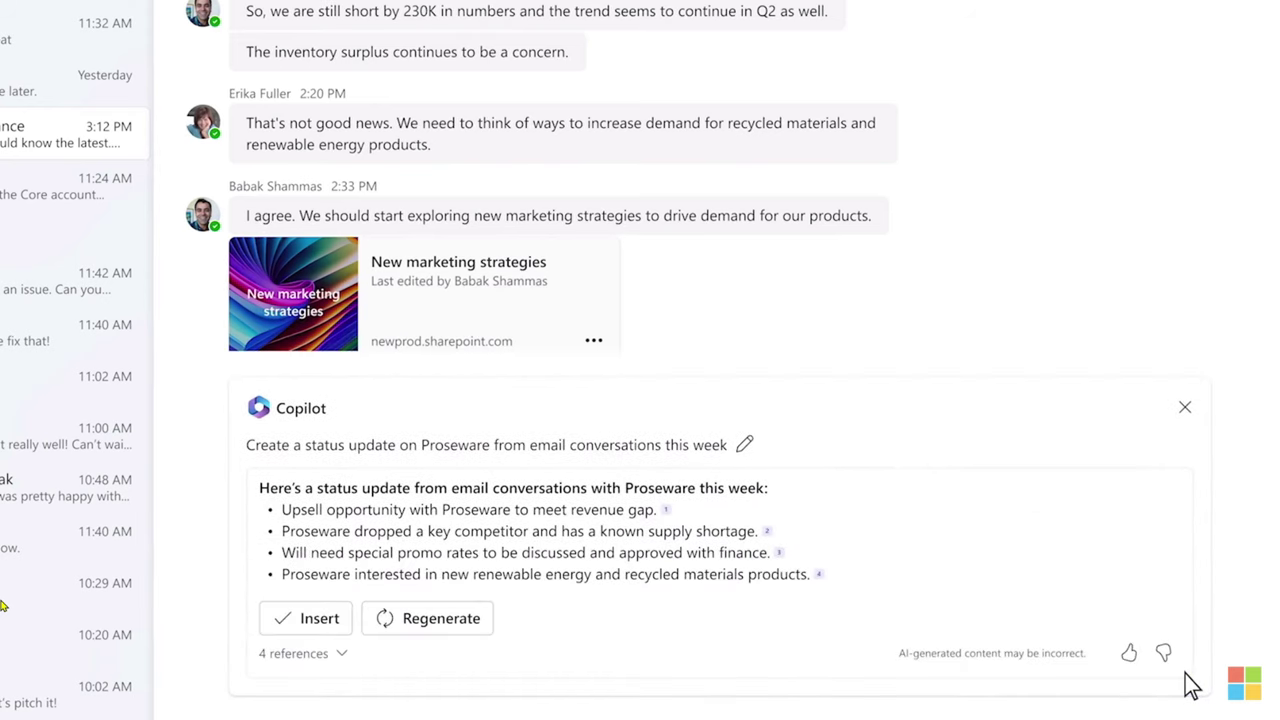
click(306, 619)
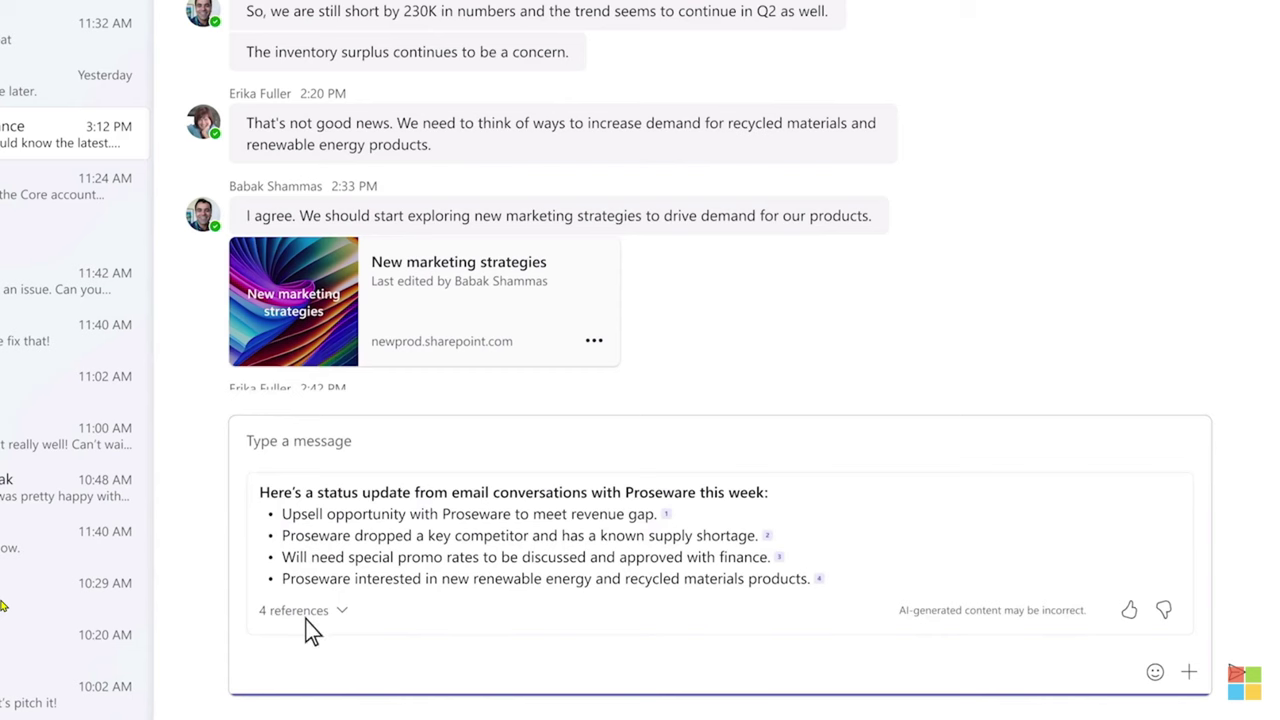
text(Hey everyone, here's an update on Pros)
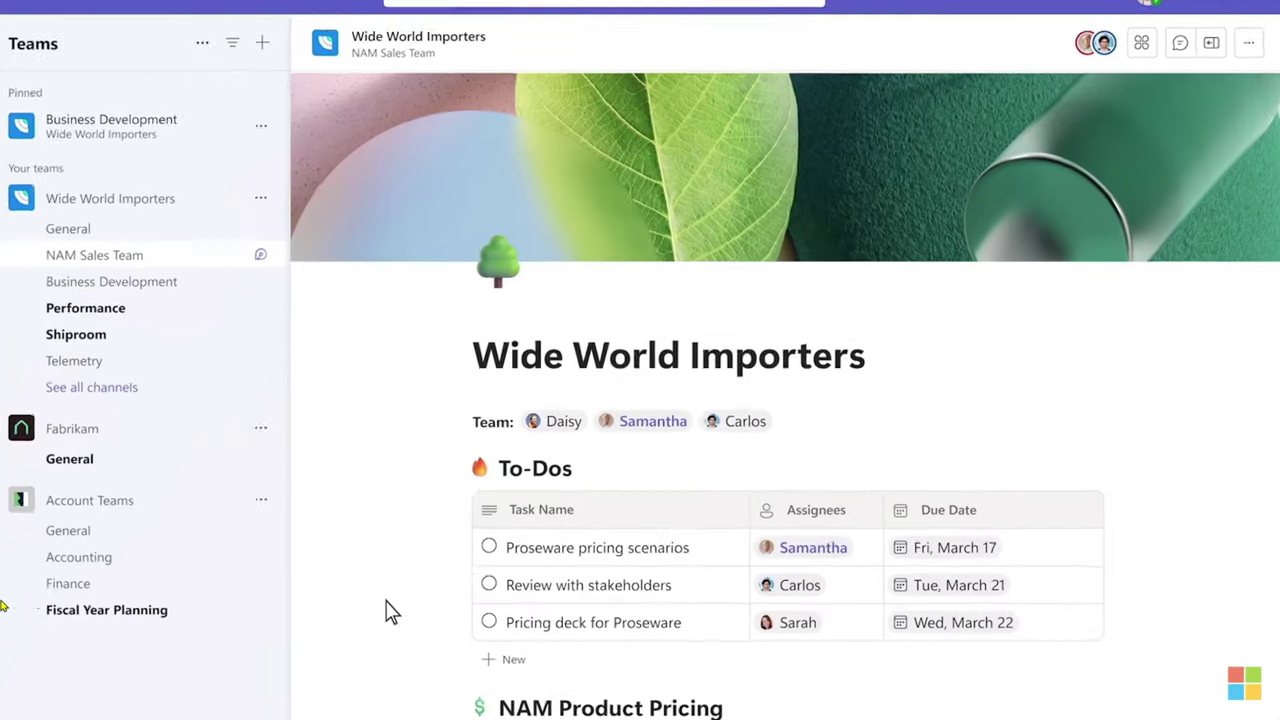
scroll(390, 612, down, 5)
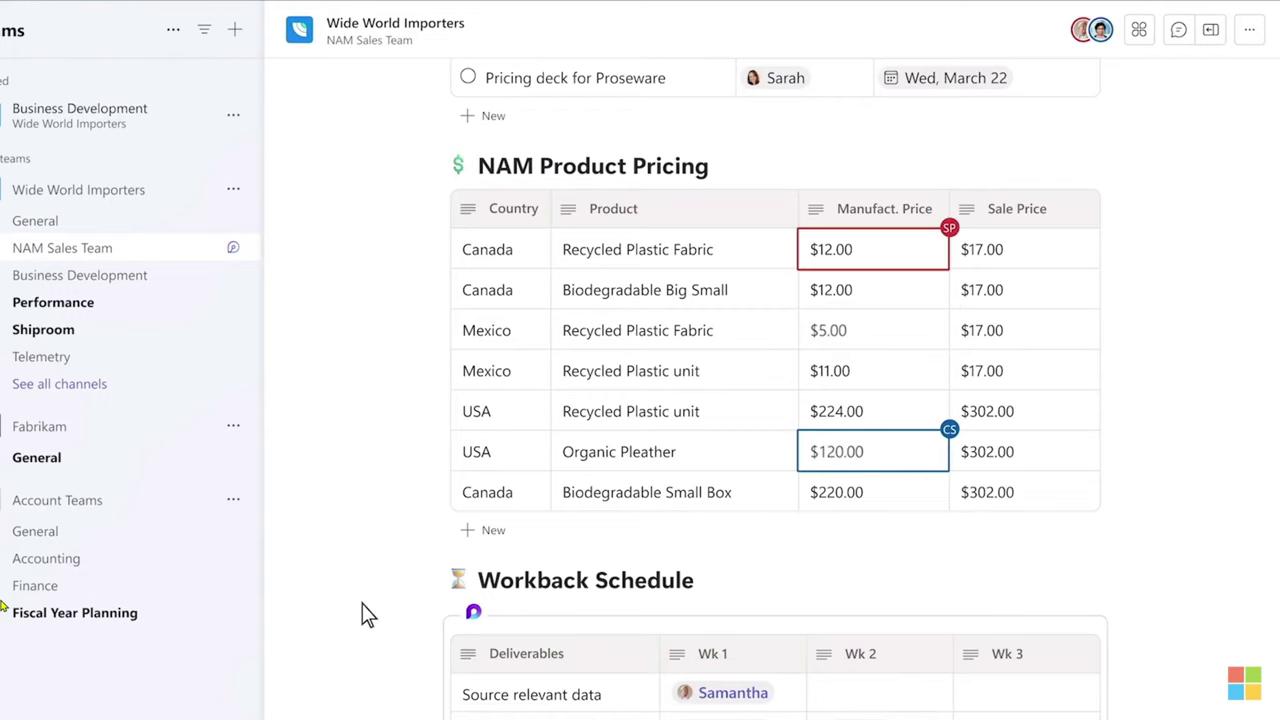
scroll(368, 614, down, 6)
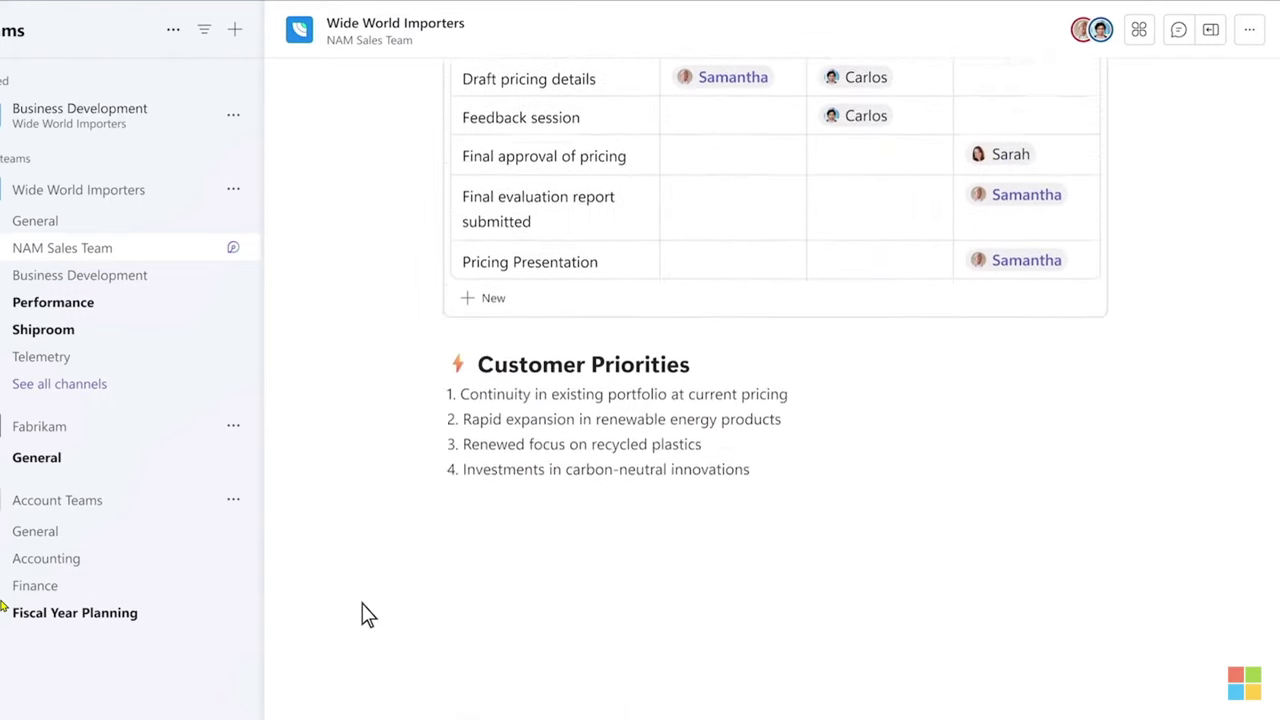
Add a 'Product Offers' heading with a box emoji at the bottom of the Loop page.
scroll(362, 612, down, 4)
text(/em)
click(474, 237)
text(Product Of)
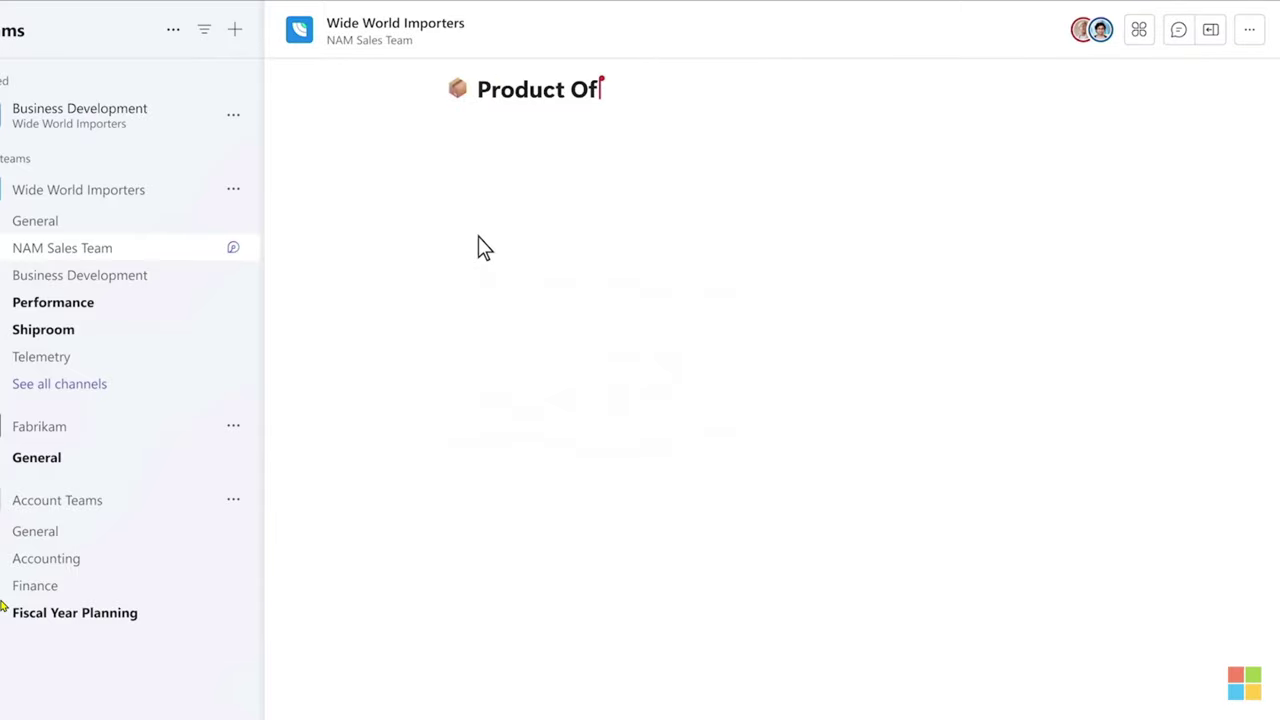
text(fers)
key(Return)
Insert a Copilot block referencing the Proseware Q1 Sales file and send the product request.
text(/)
click(478, 210)
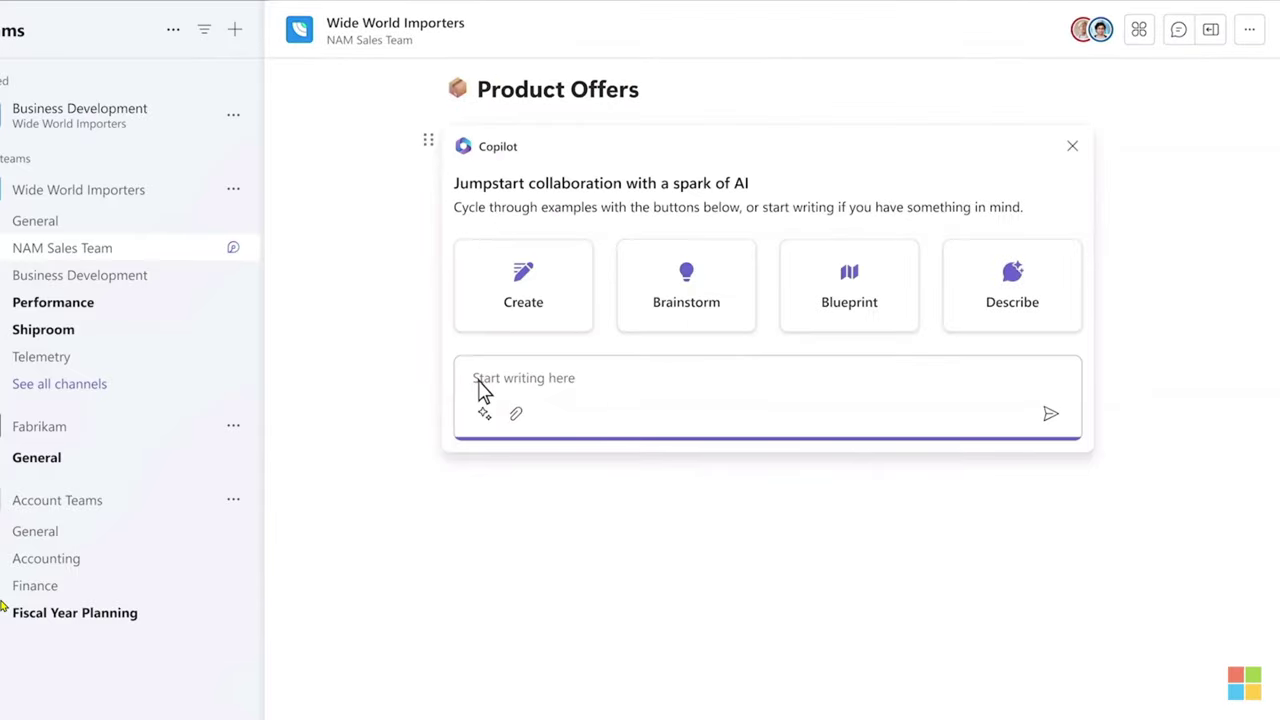
text(Proseware Q1 Sales)
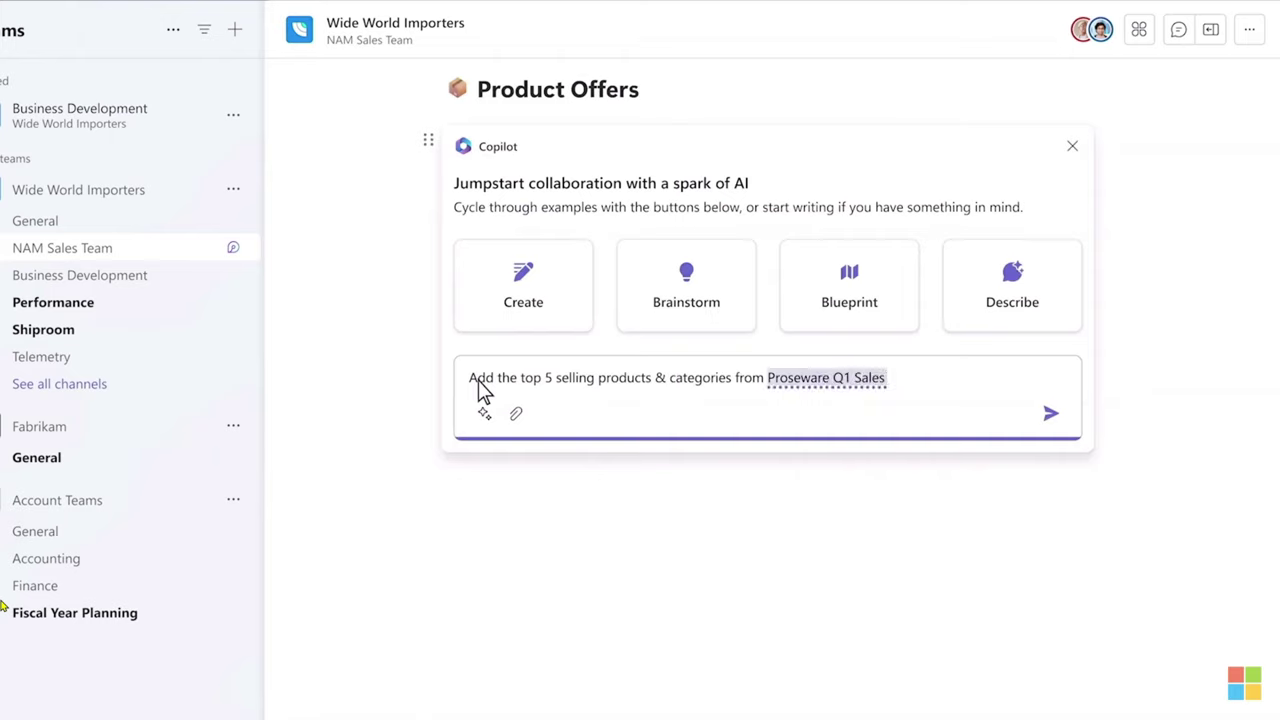
click(873, 311)
click(1050, 413)
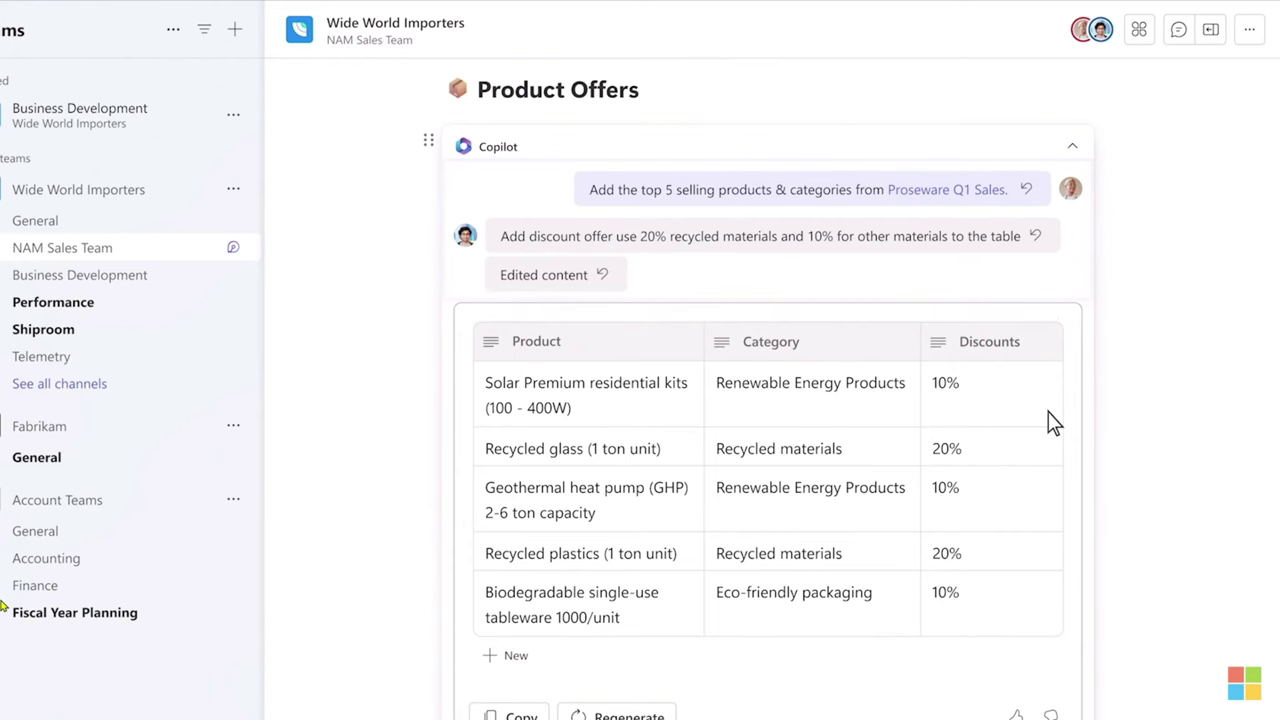
Collapse the Copilot block and check off the Proseware pricing scenarios to-do.
click(1073, 149)
scroll(1088, 186, up, 10)
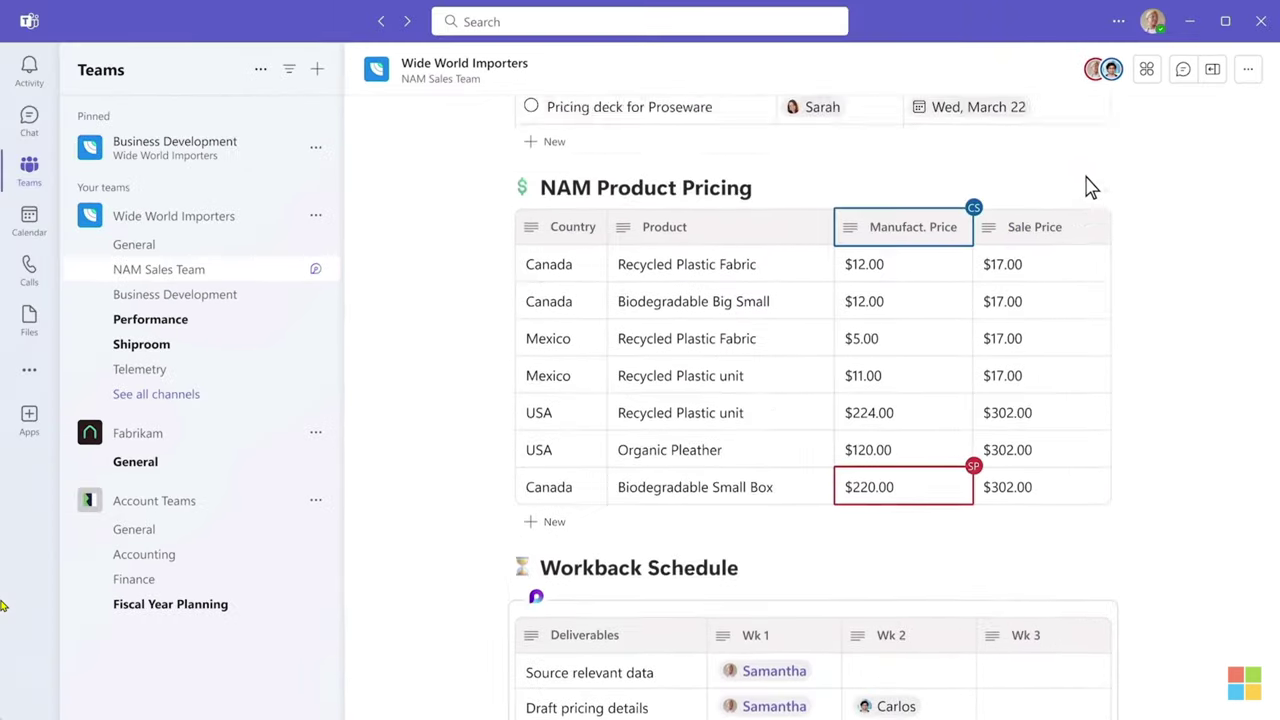
scroll(1090, 187, up, 5)
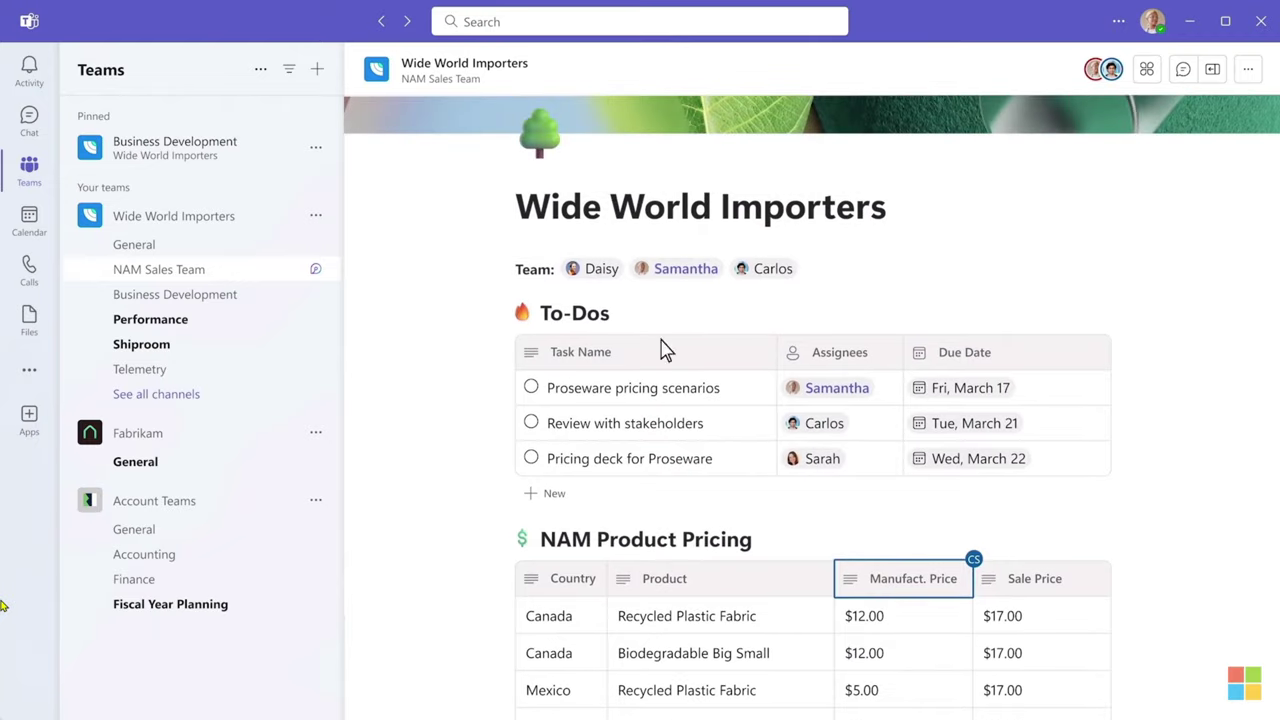
click(531, 388)
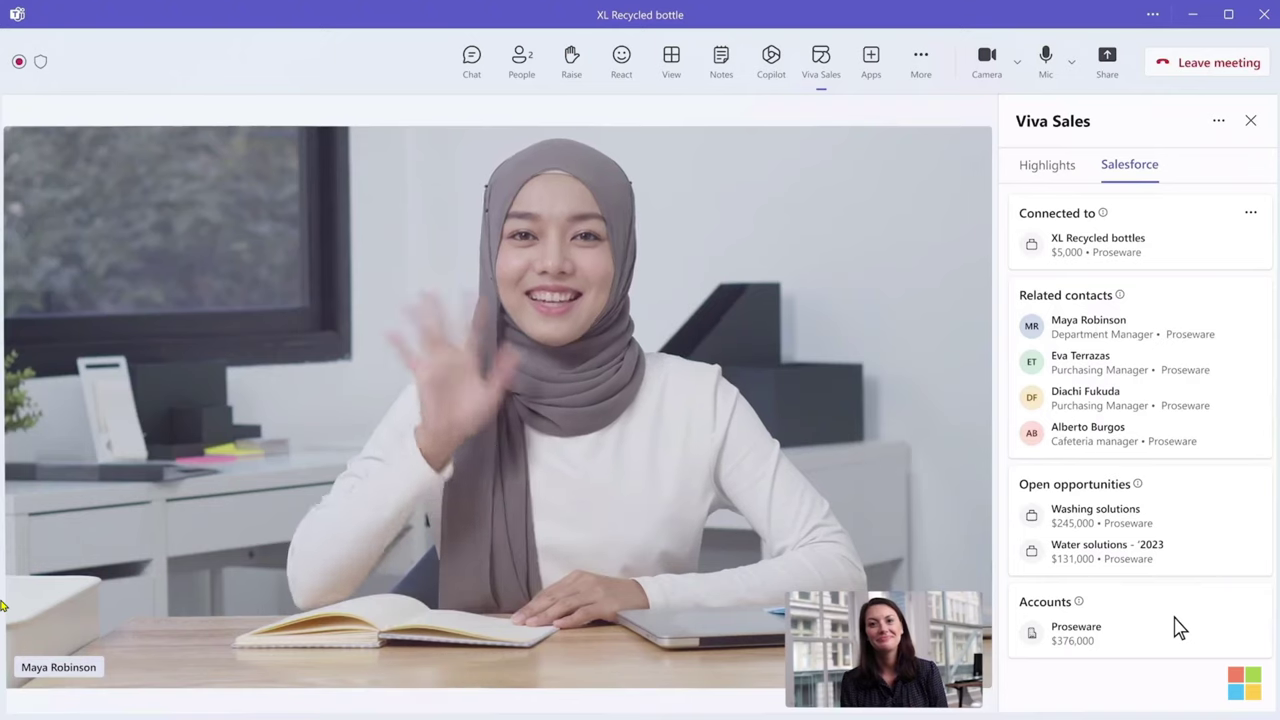
Ask meeting Copilot to catch up on the XL Recycled bottles opportunity.
click(771, 80)
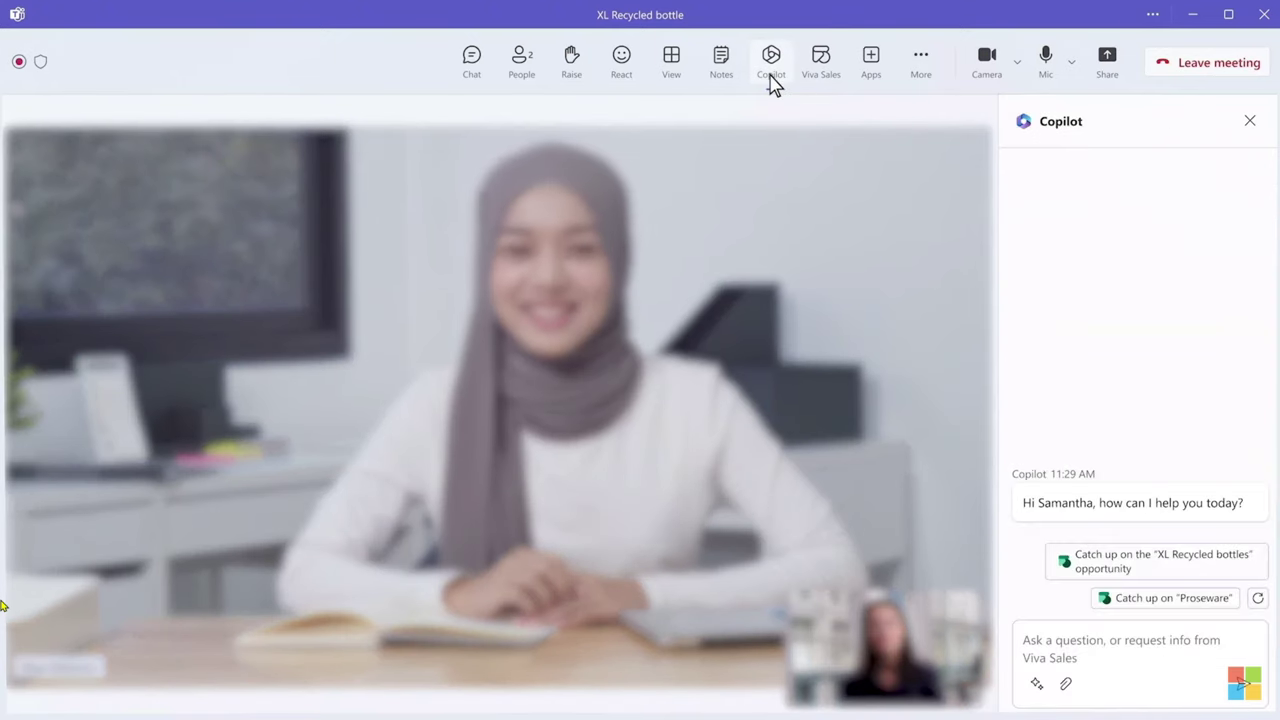
click(1080, 557)
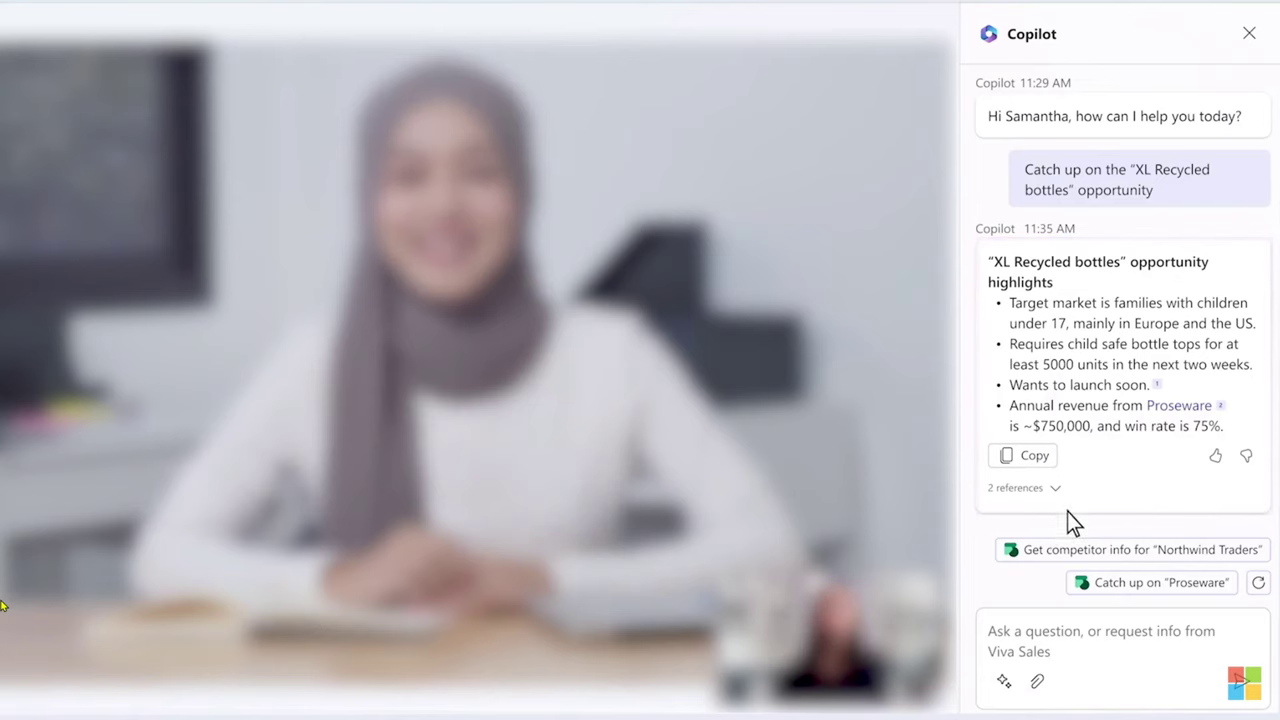
mouse_move(1178, 413)
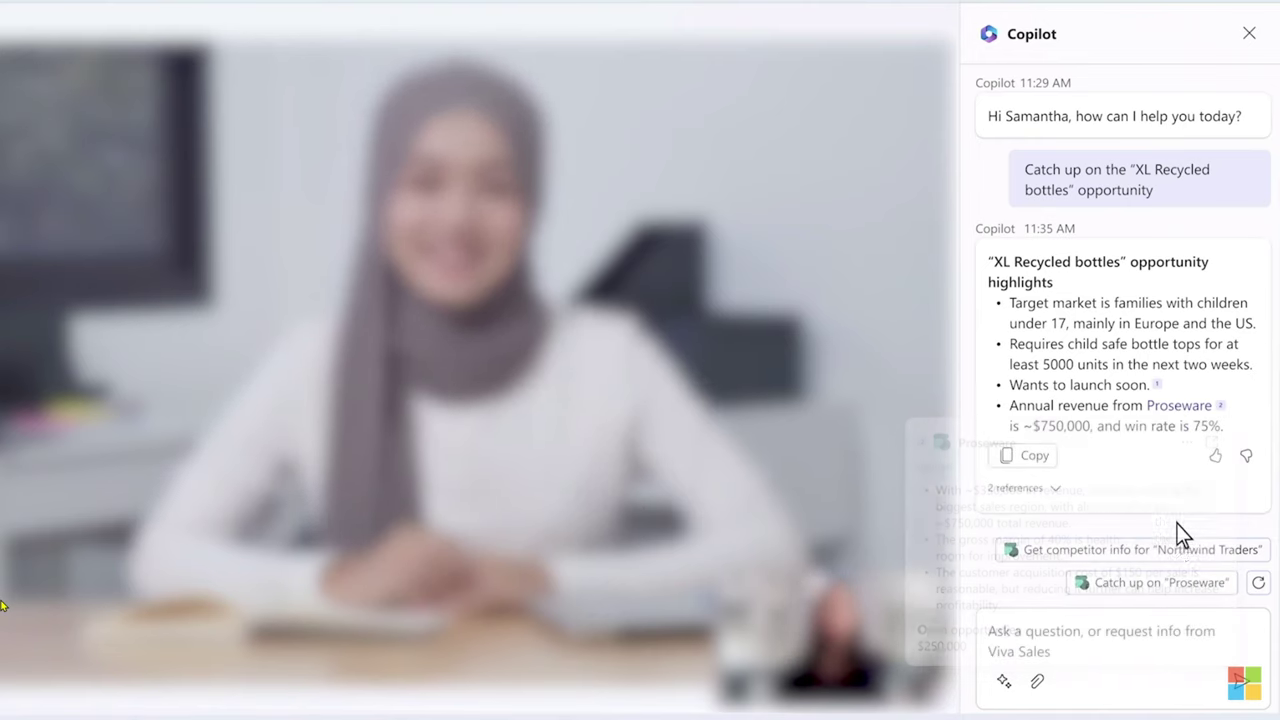
Request competitor info on Northwind Traders and scroll down to the Save to Salesforce button.
click(1182, 560)
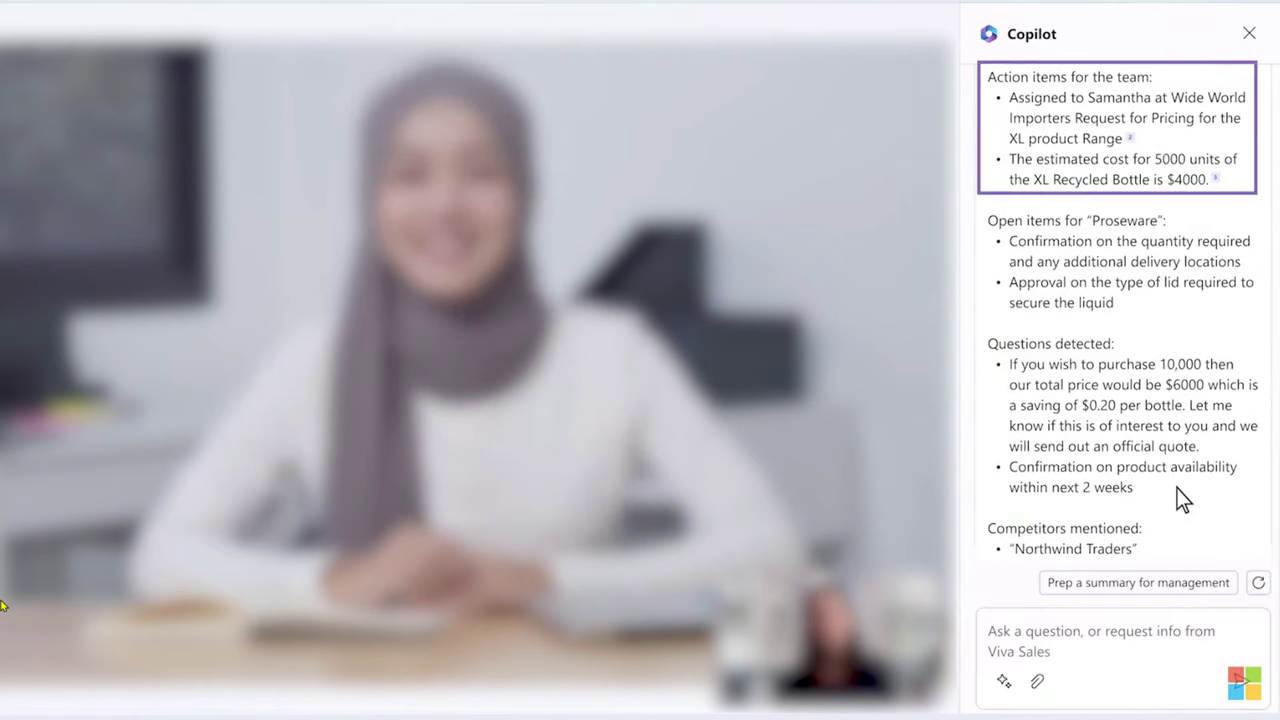
scroll(1177, 488, down, 1)
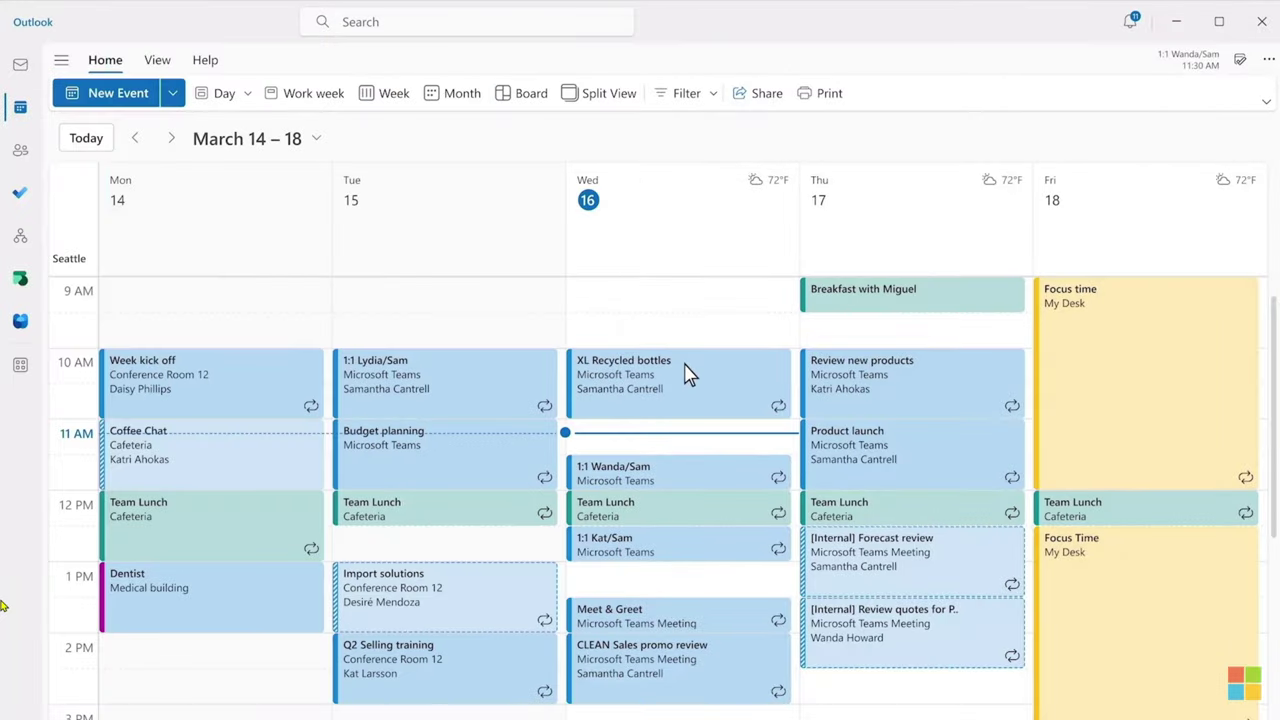
Send a Copilot-drafted recap reply to the XL Recycled bottles meeting, adding a delivery-confirmation bullet.
right_click(688, 373)
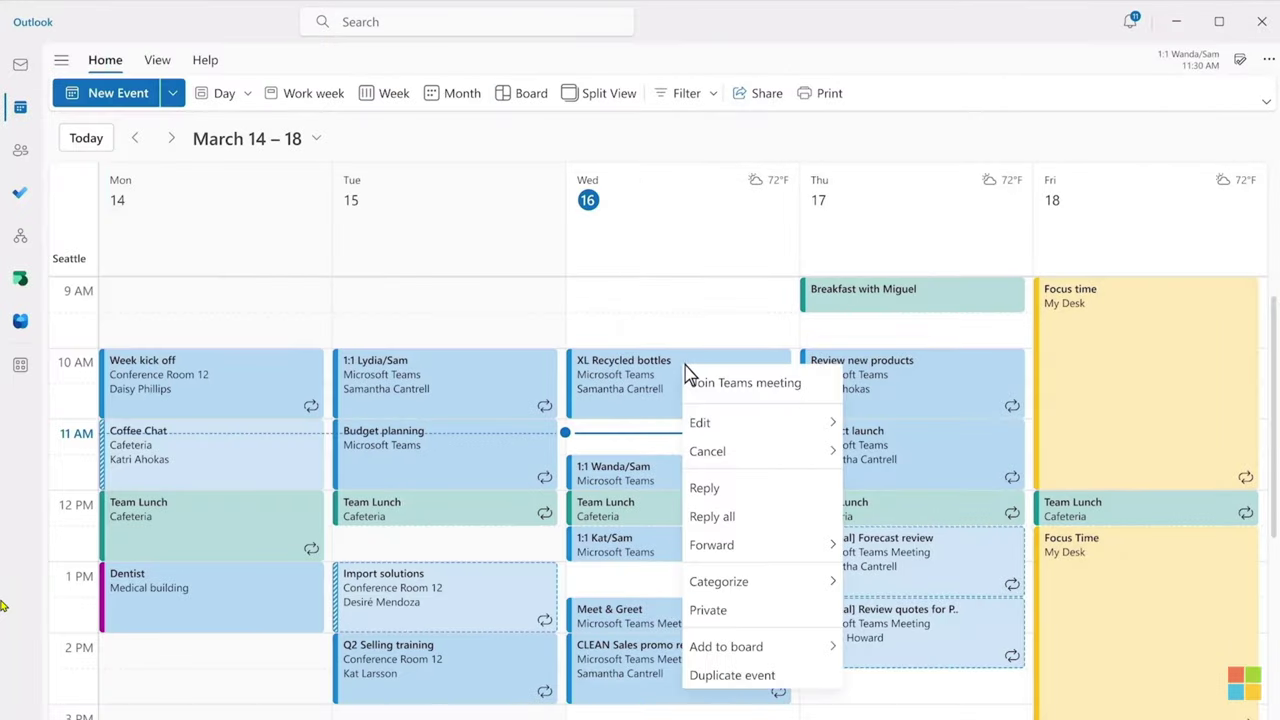
click(737, 490)
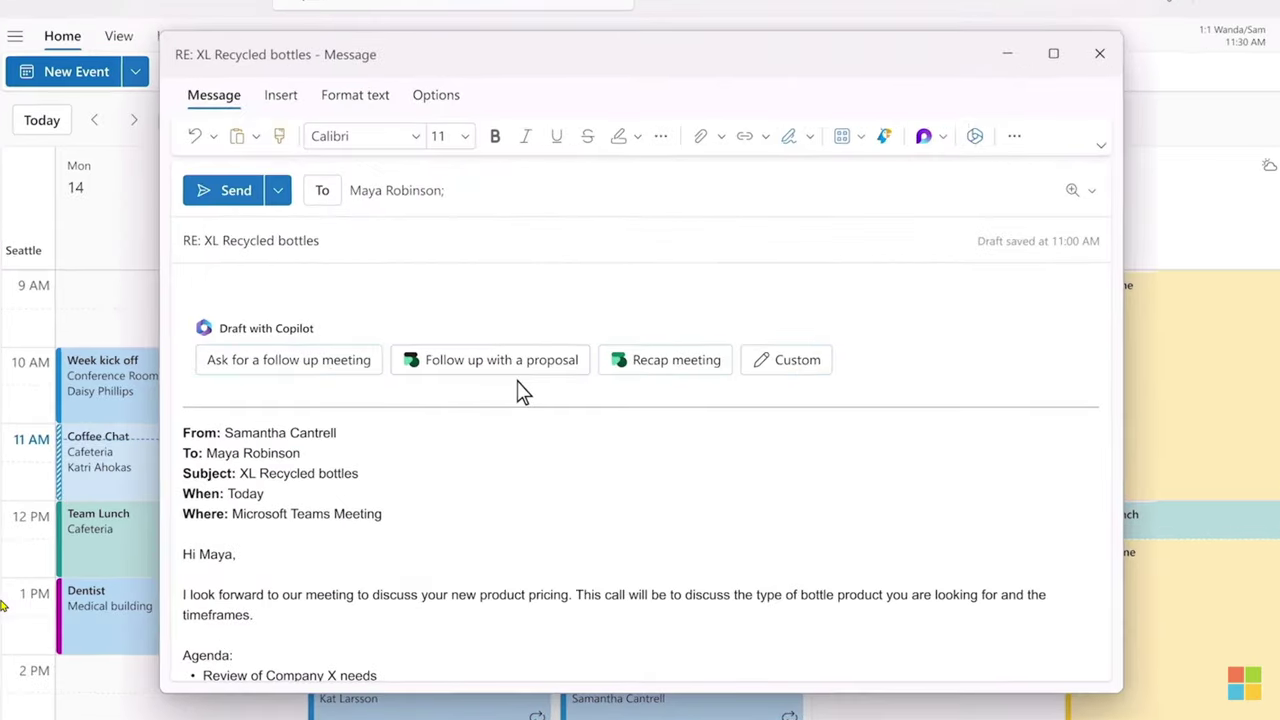
click(495, 368)
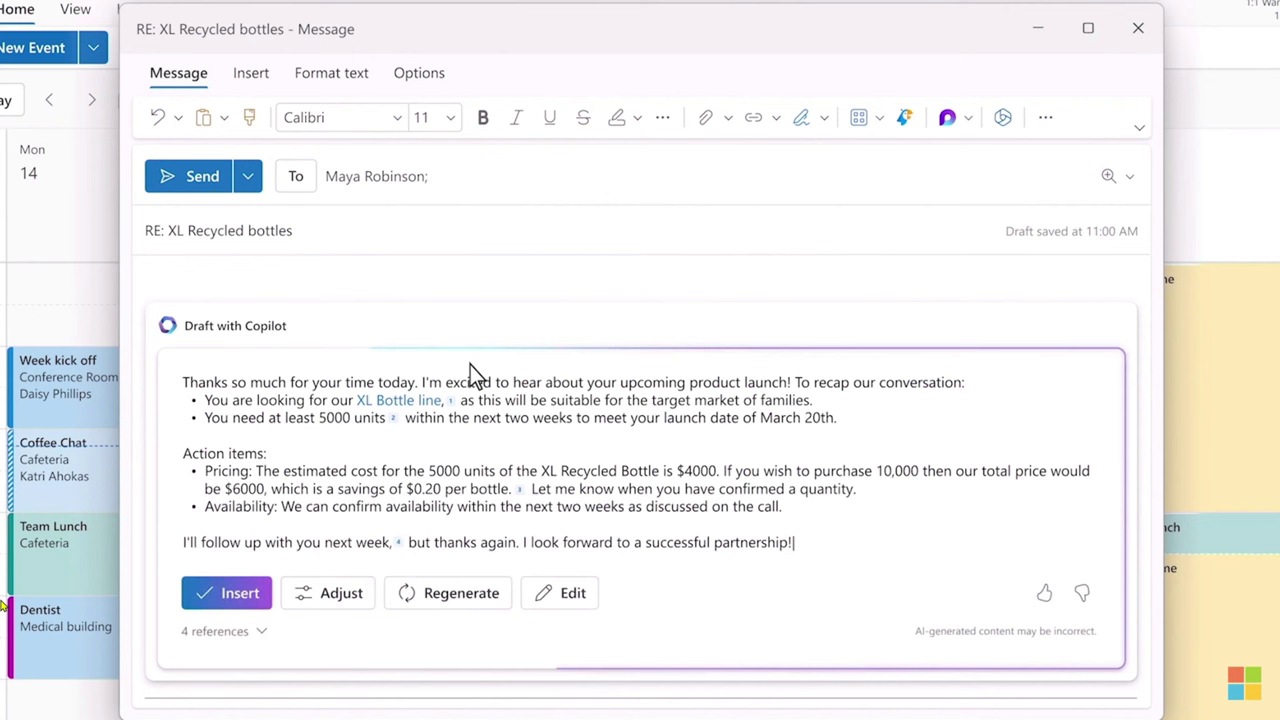
click(242, 595)
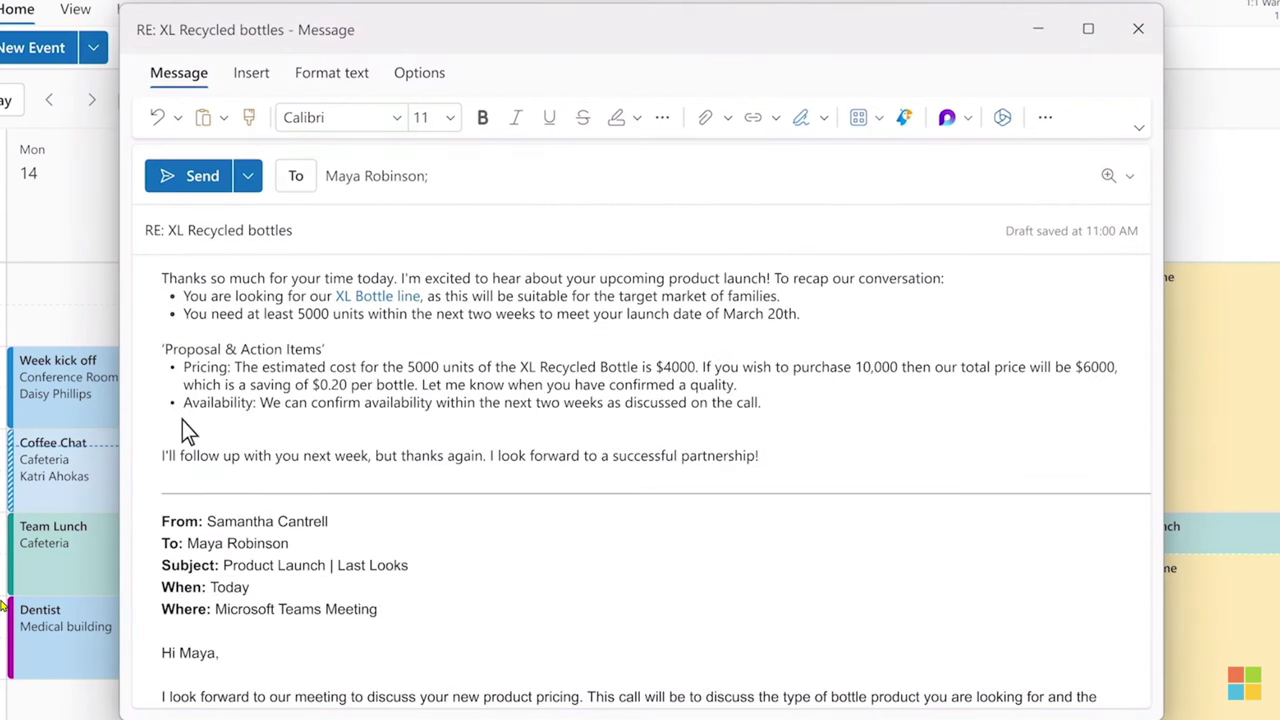
click(182, 420)
text(We can confirm this can be delivered to your requested countries including the child safety lids.)
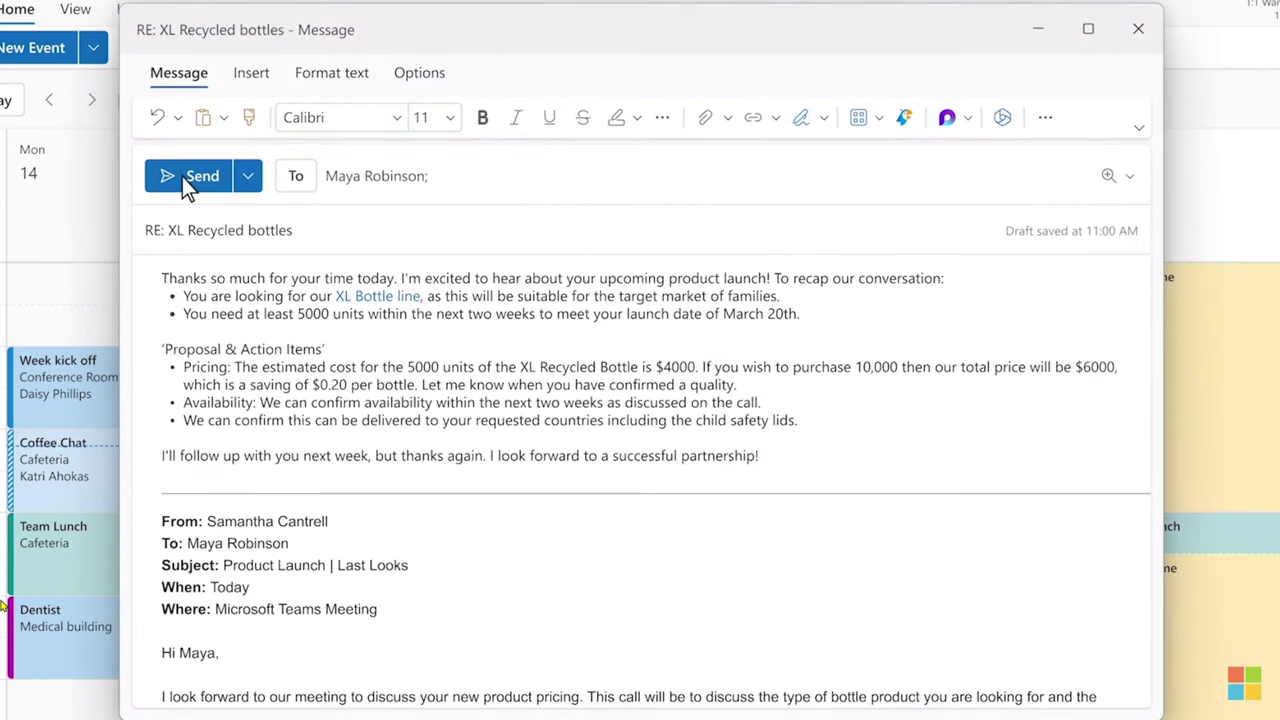
click(190, 176)
Generate the mail thread summary and mark the opportunity Close as won.
click(20, 66)
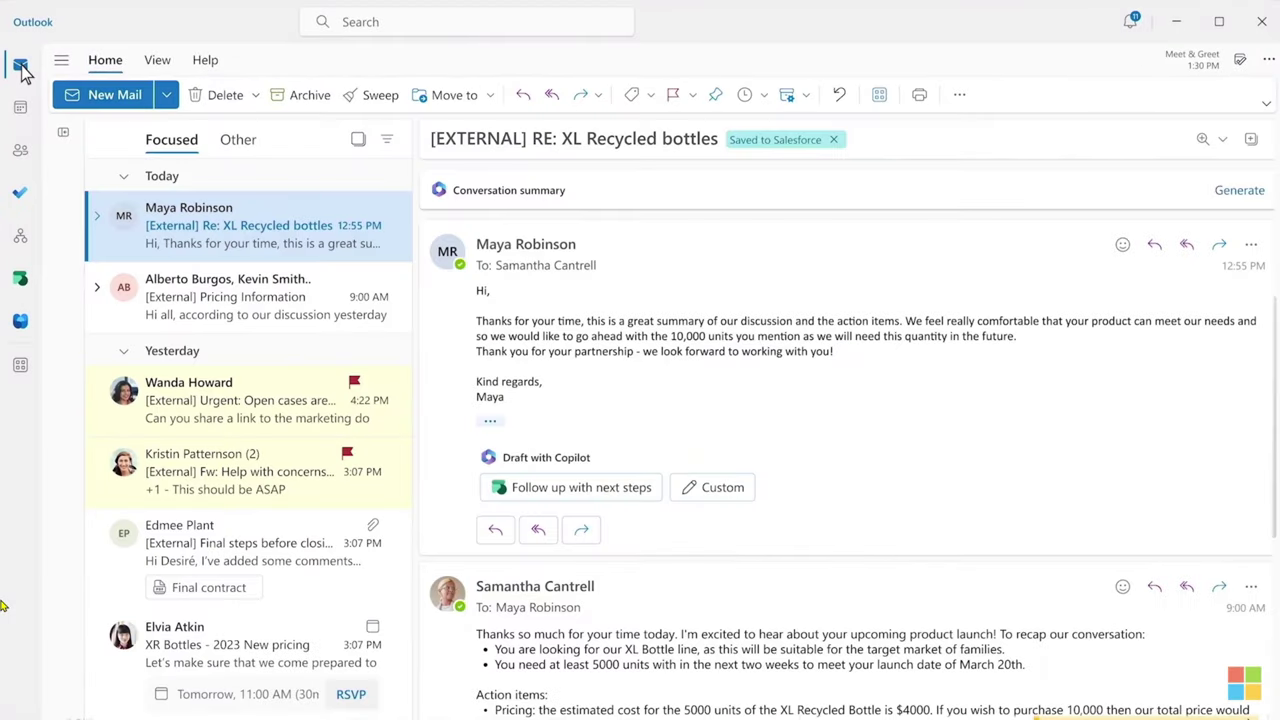
click(1240, 192)
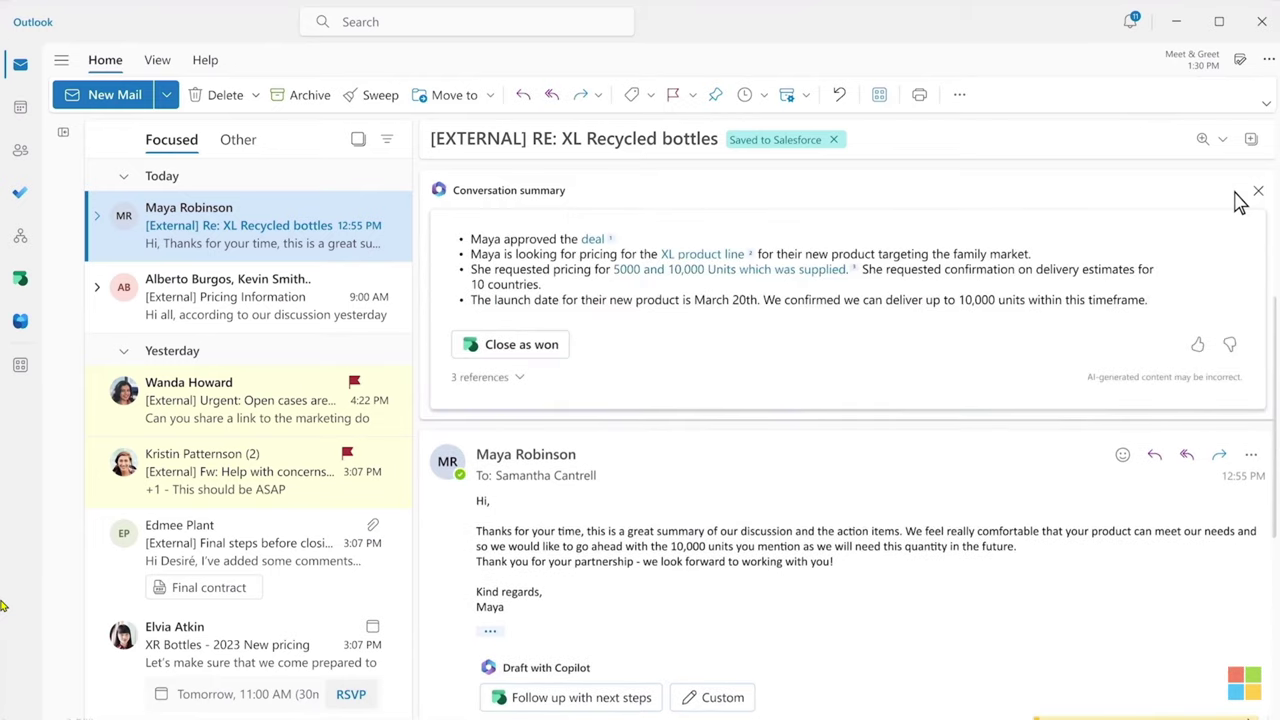
click(515, 348)
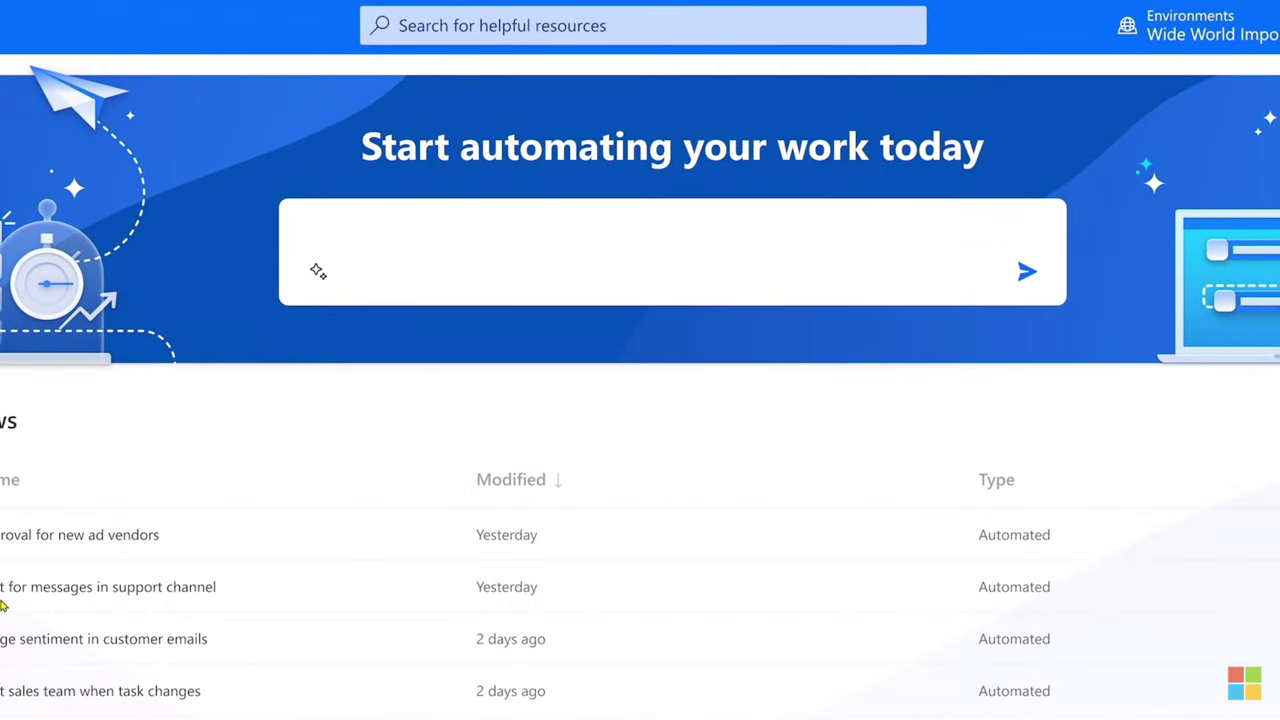
Describe a flow creating a private Teams channel for urgent Proseware support issues.
text(Create a private)
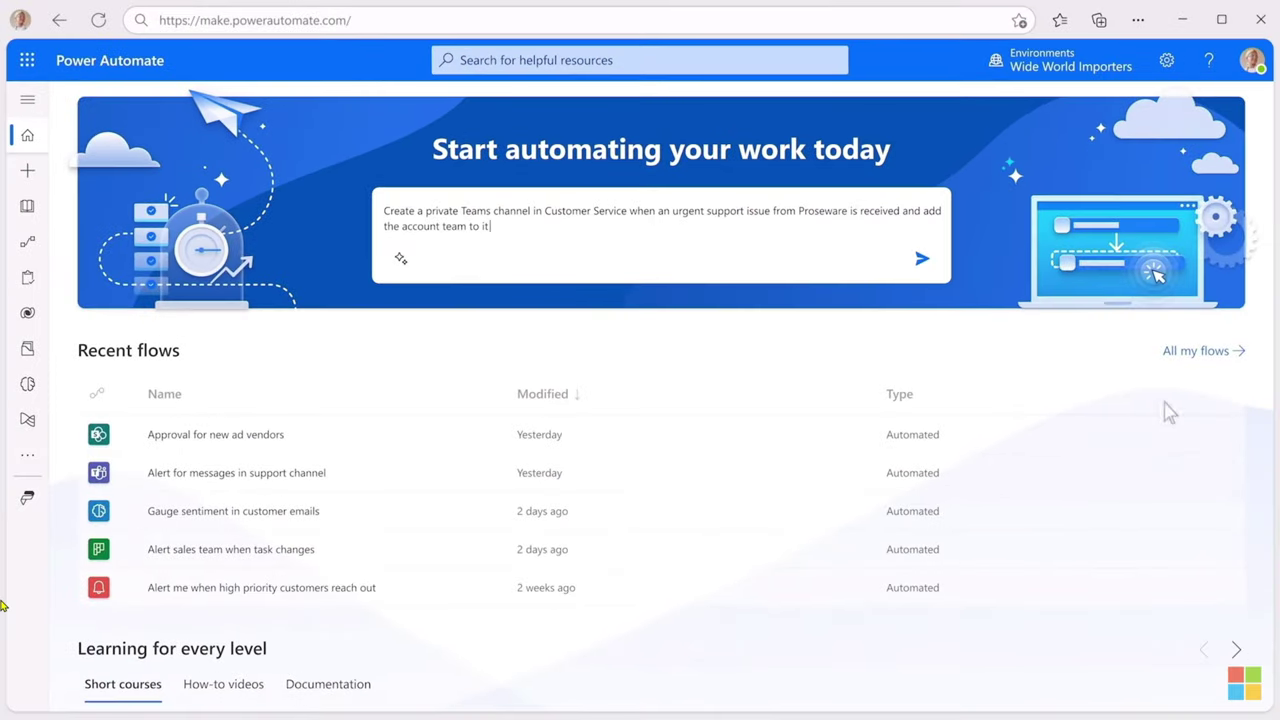
Accept the suggested Proseware support flow, open it in the designer, and begin a follow-up prompt.
click(920, 261)
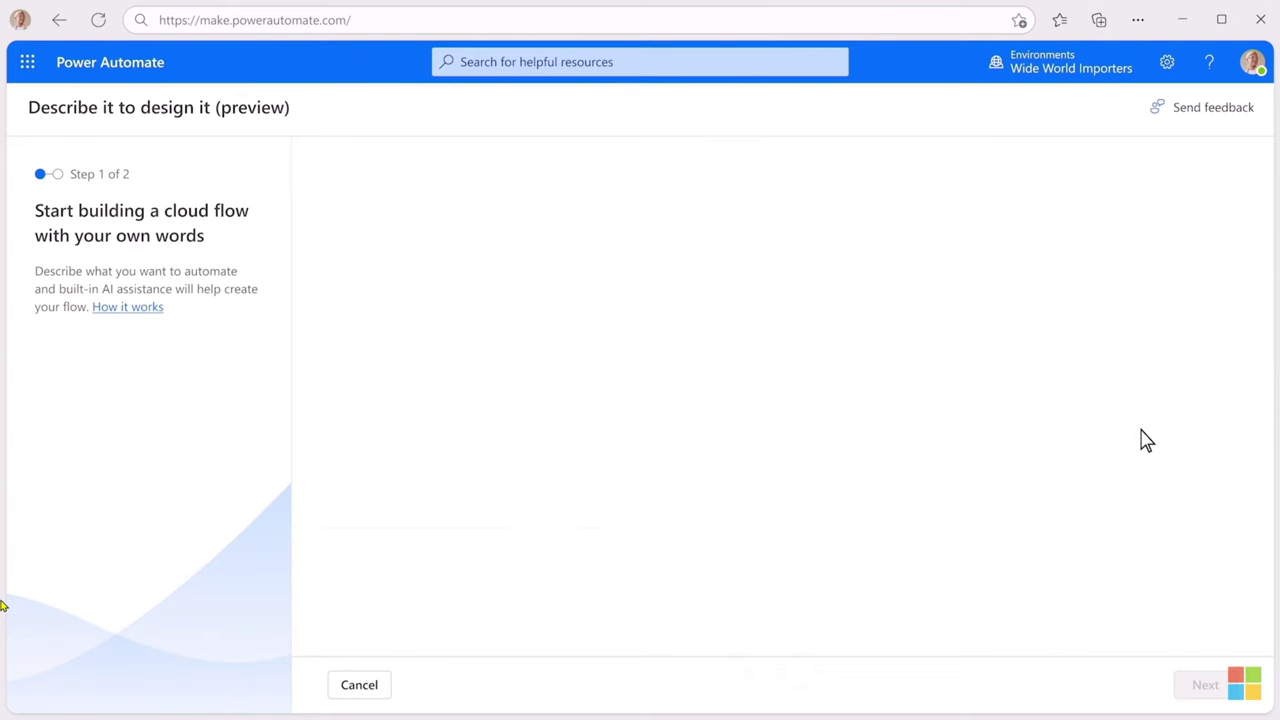
scroll(1146, 441, down, 3)
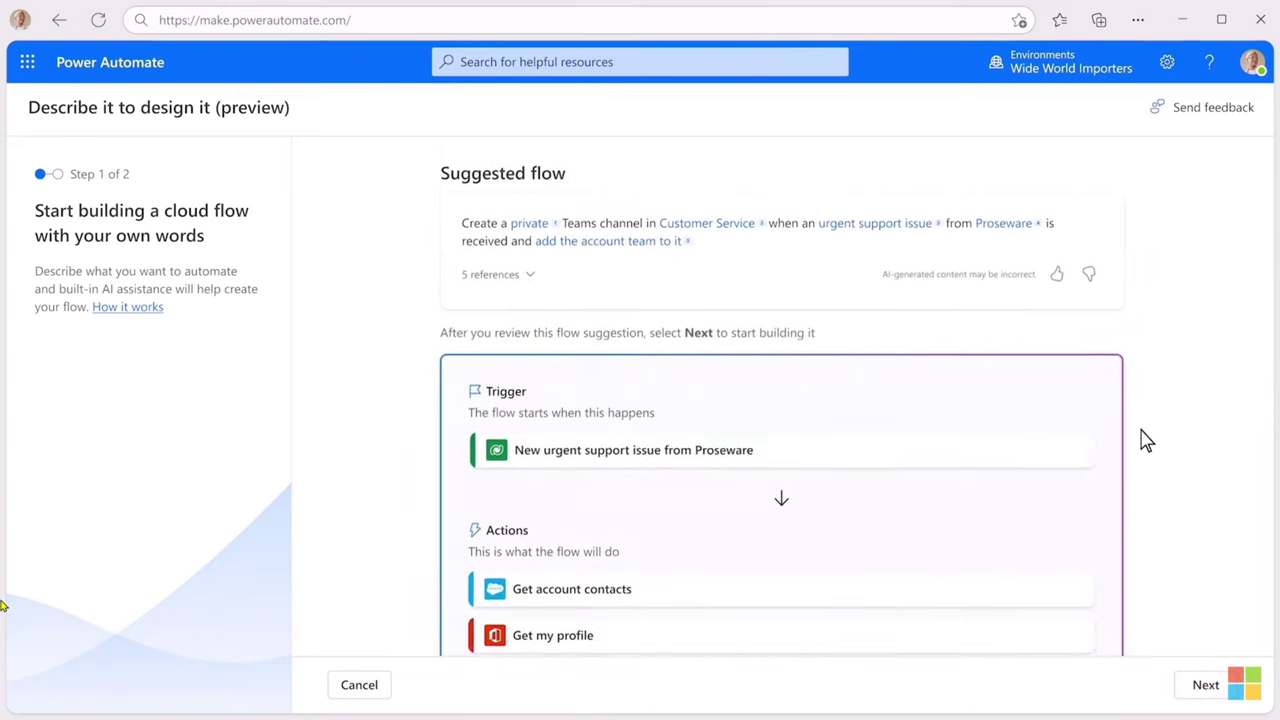
click(1205, 686)
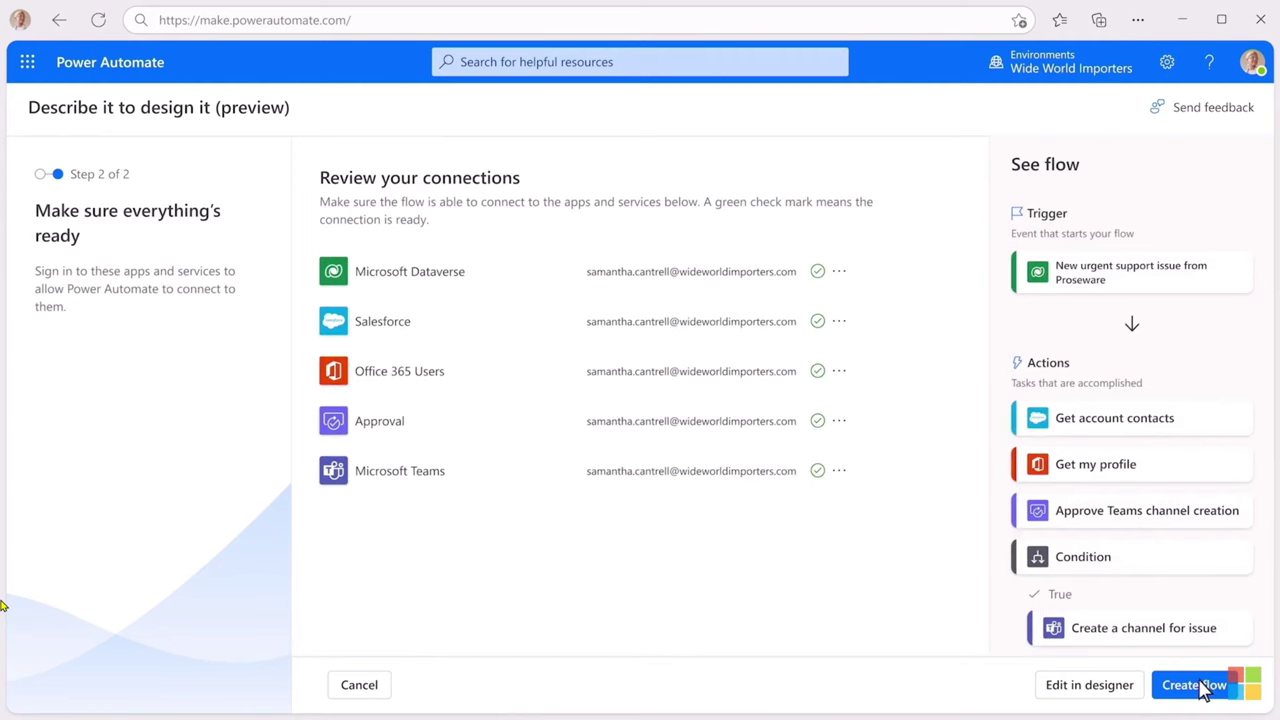
click(1112, 690)
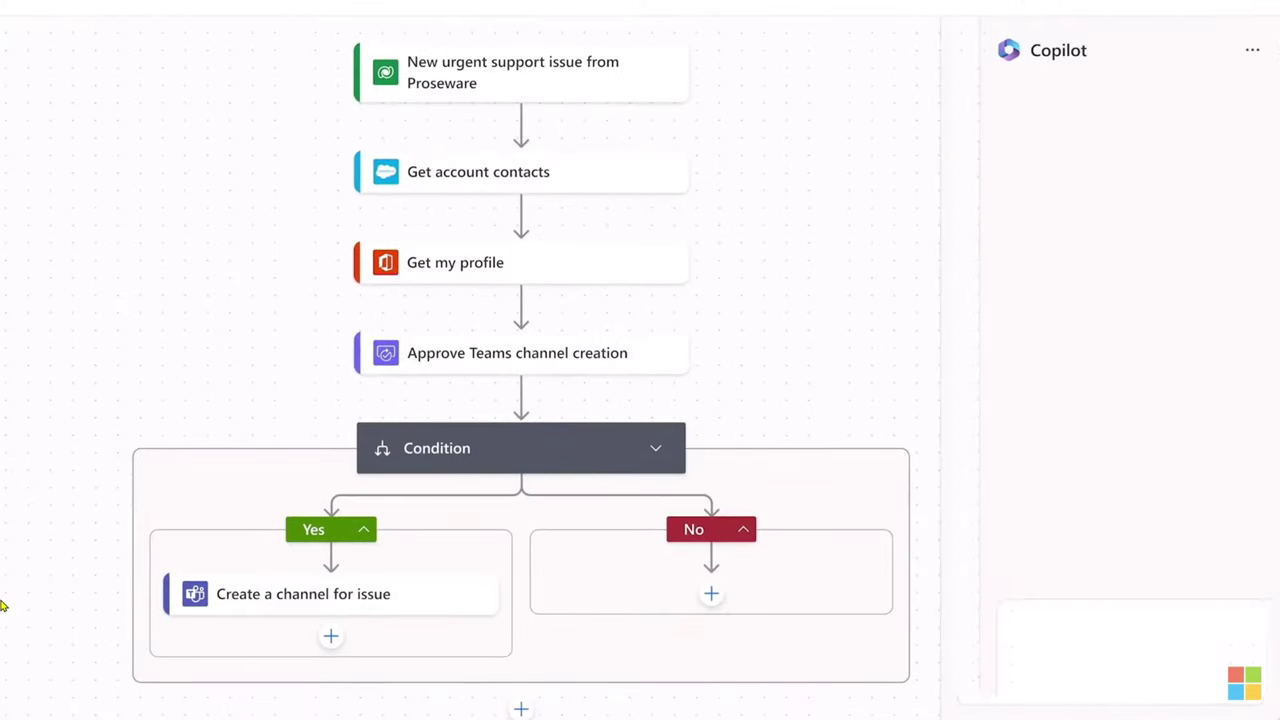
text(After the channel is)
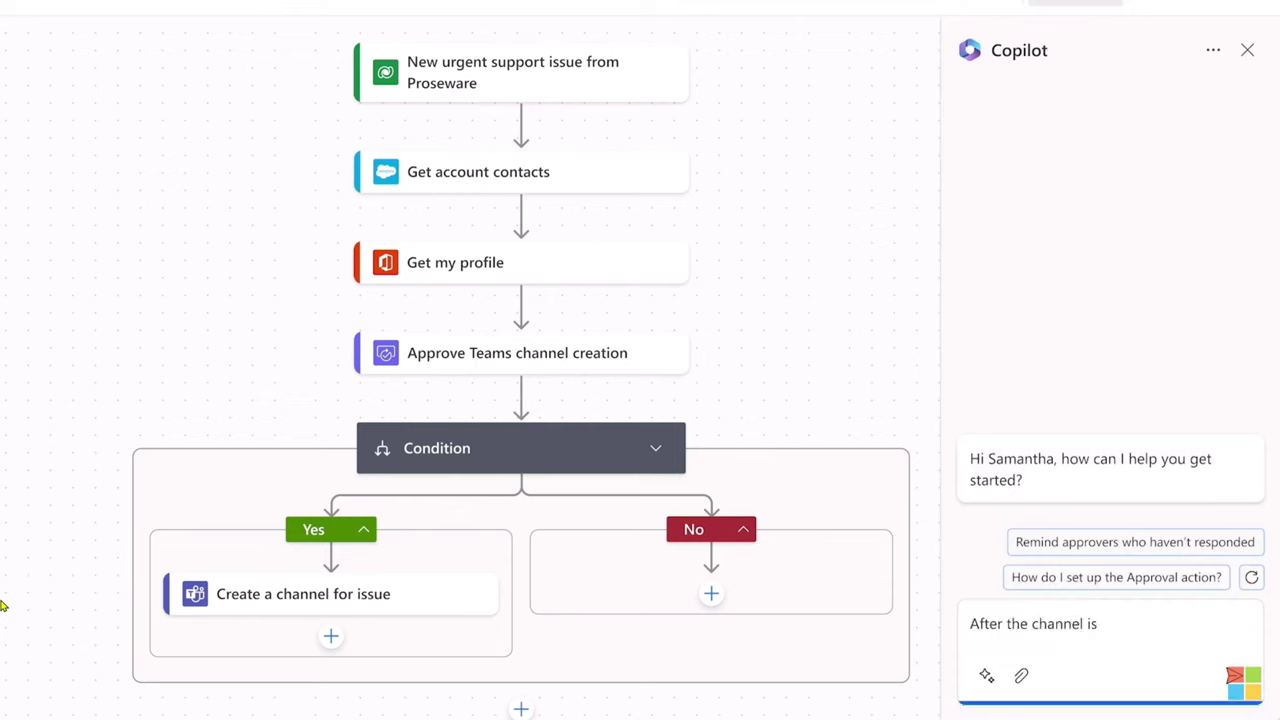
text( created, post a summary of the support issue that requests help. Tag contacts for departments most)
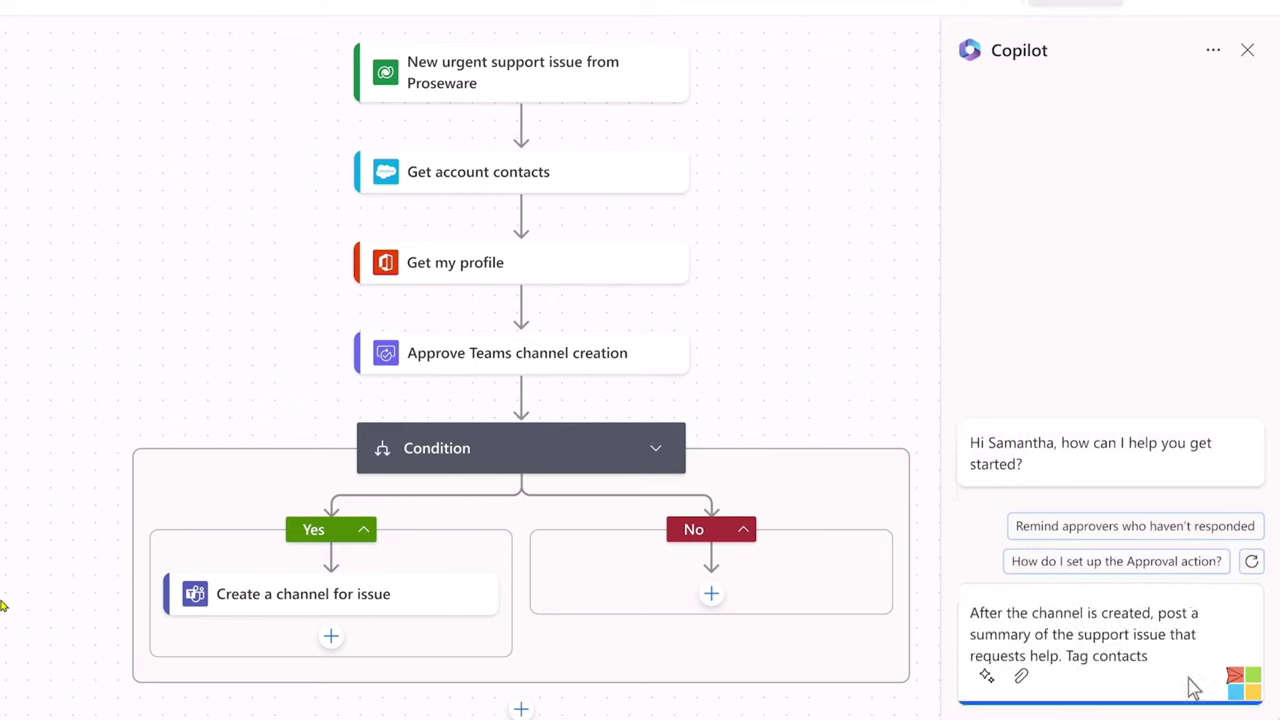
text( likely to be relevant to the issue.)
Send Copilot the request to post a support-issue summary once the channel is created.
click(1236, 688)
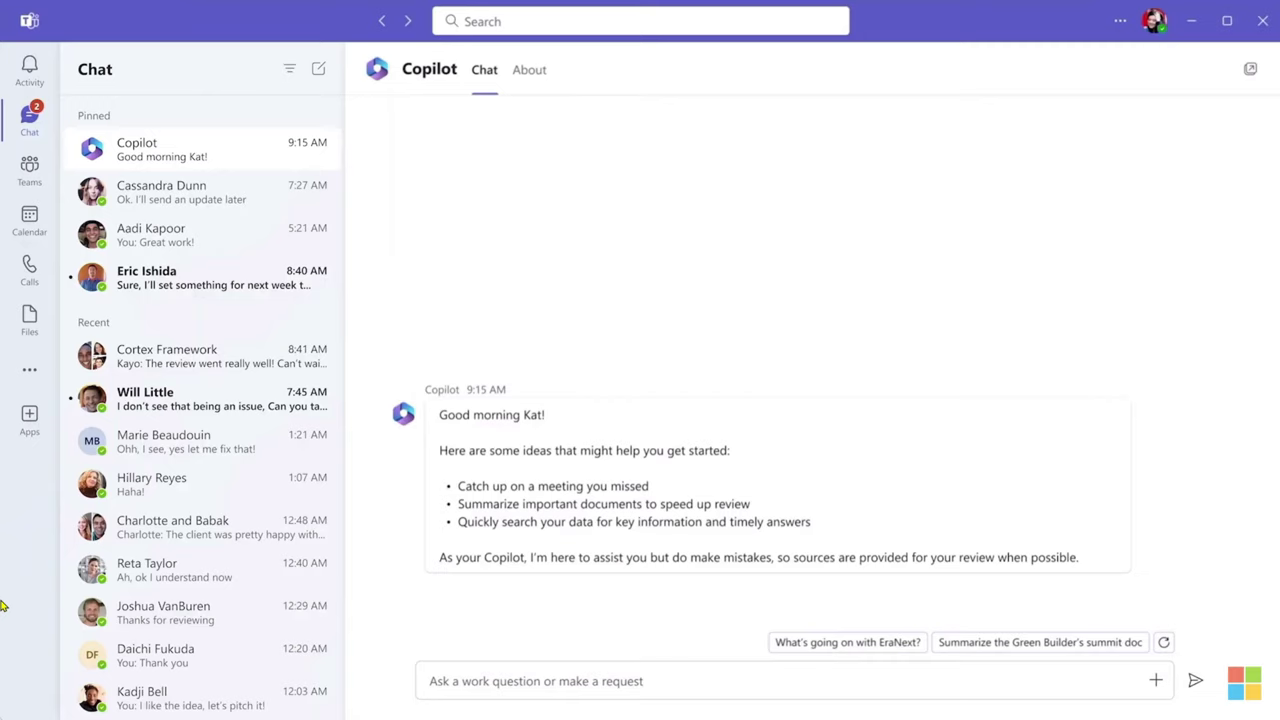
Ask Copilot 'Did anything happen yesterday with Fabrikam?' and expand its three references.
text(Di)
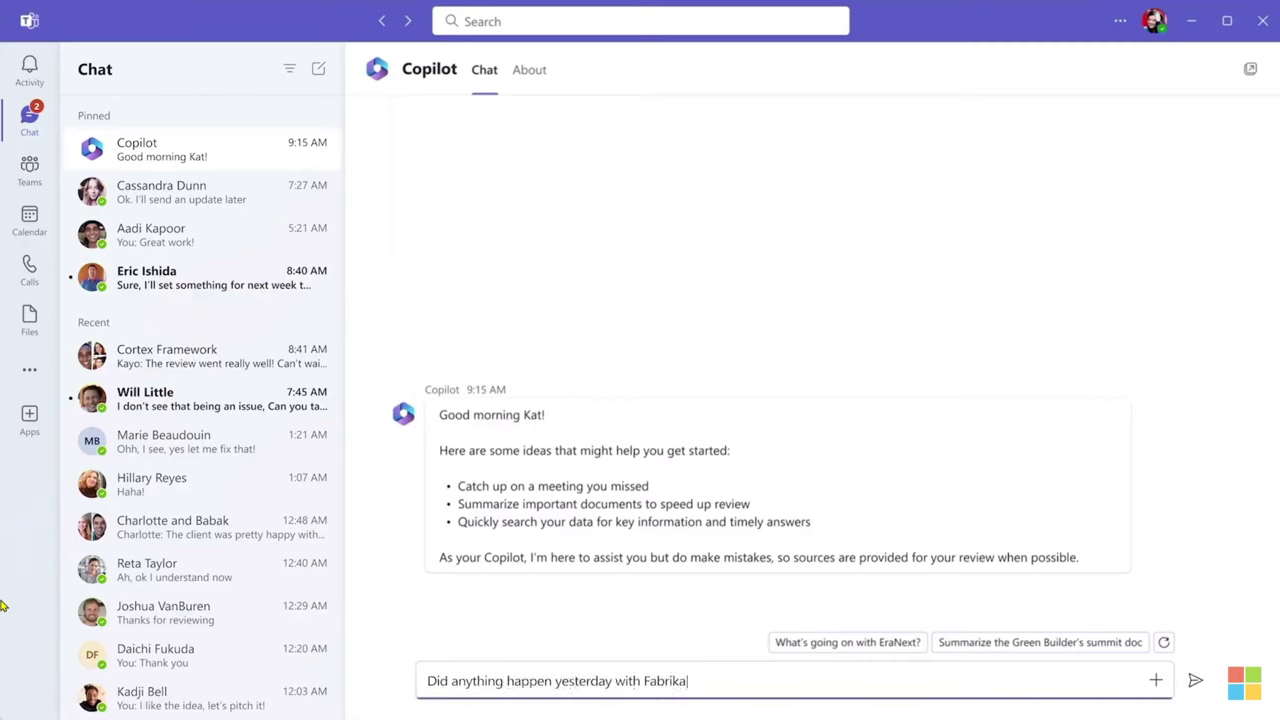
click(1195, 681)
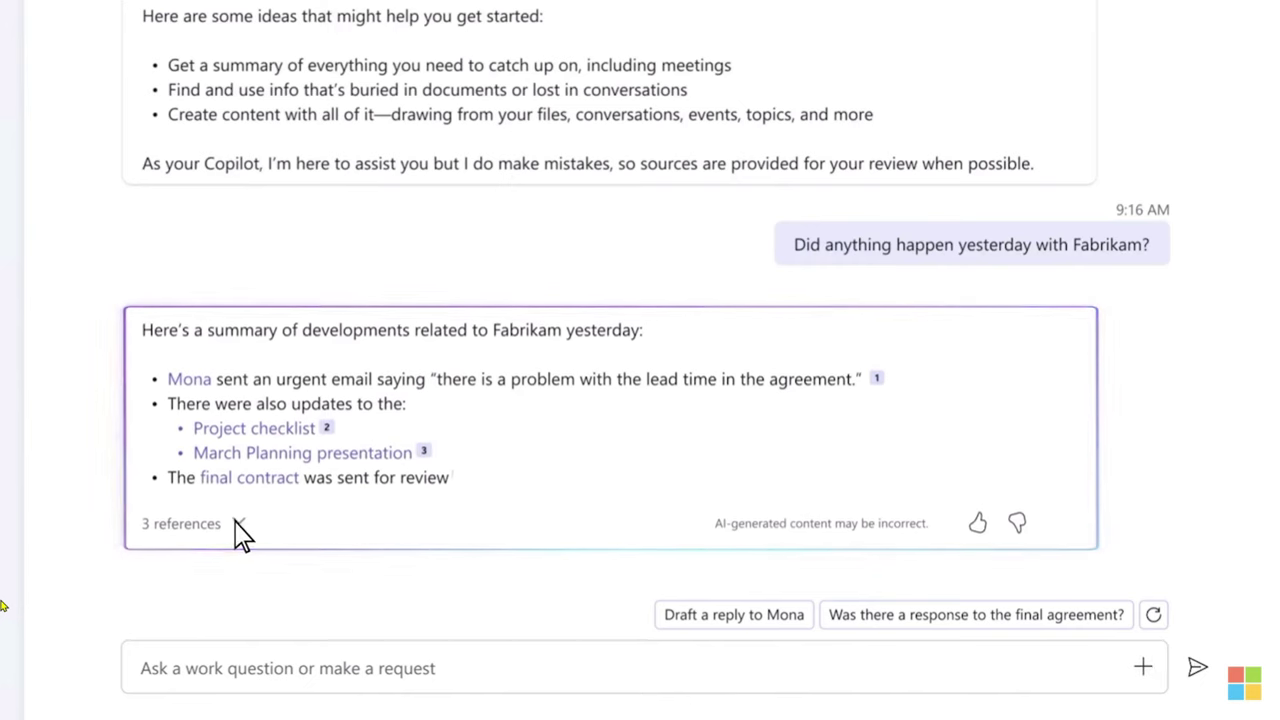
click(238, 523)
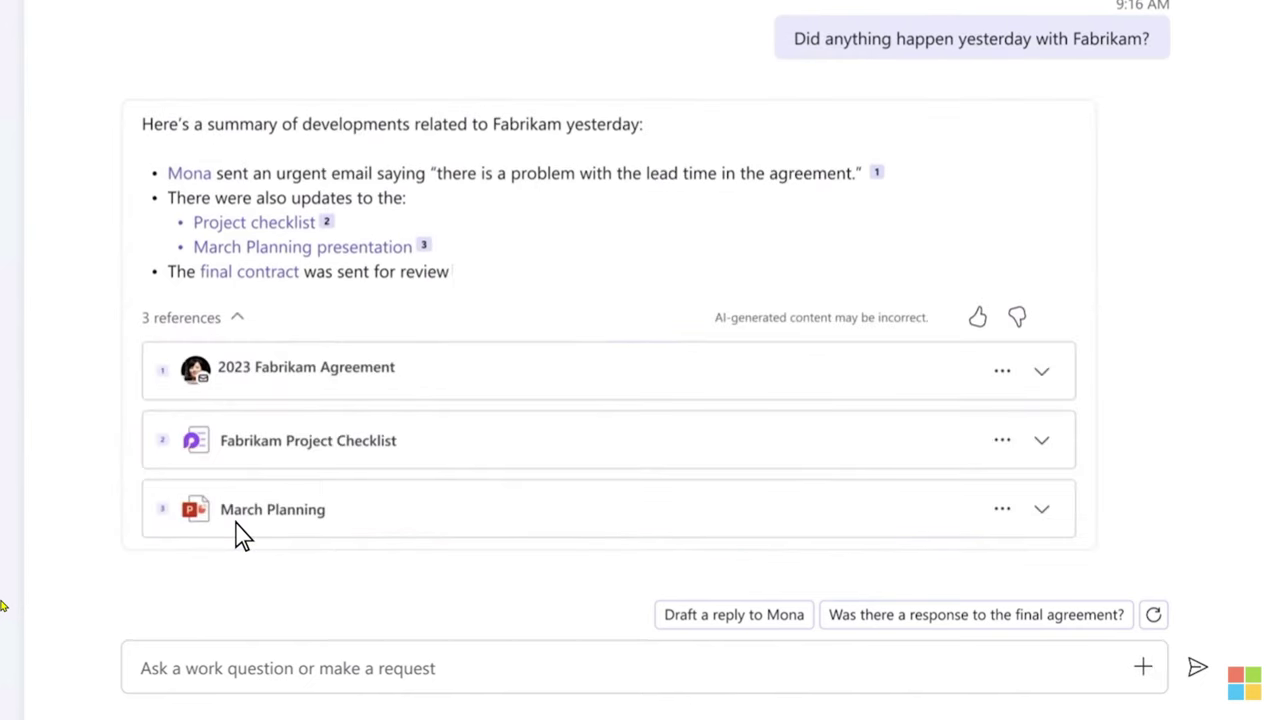
scroll(195, 370, up, 2)
Start a Copilot prompt asking for help prepping for an upcoming meeting about product lead times.
mouse_move(197, 390)
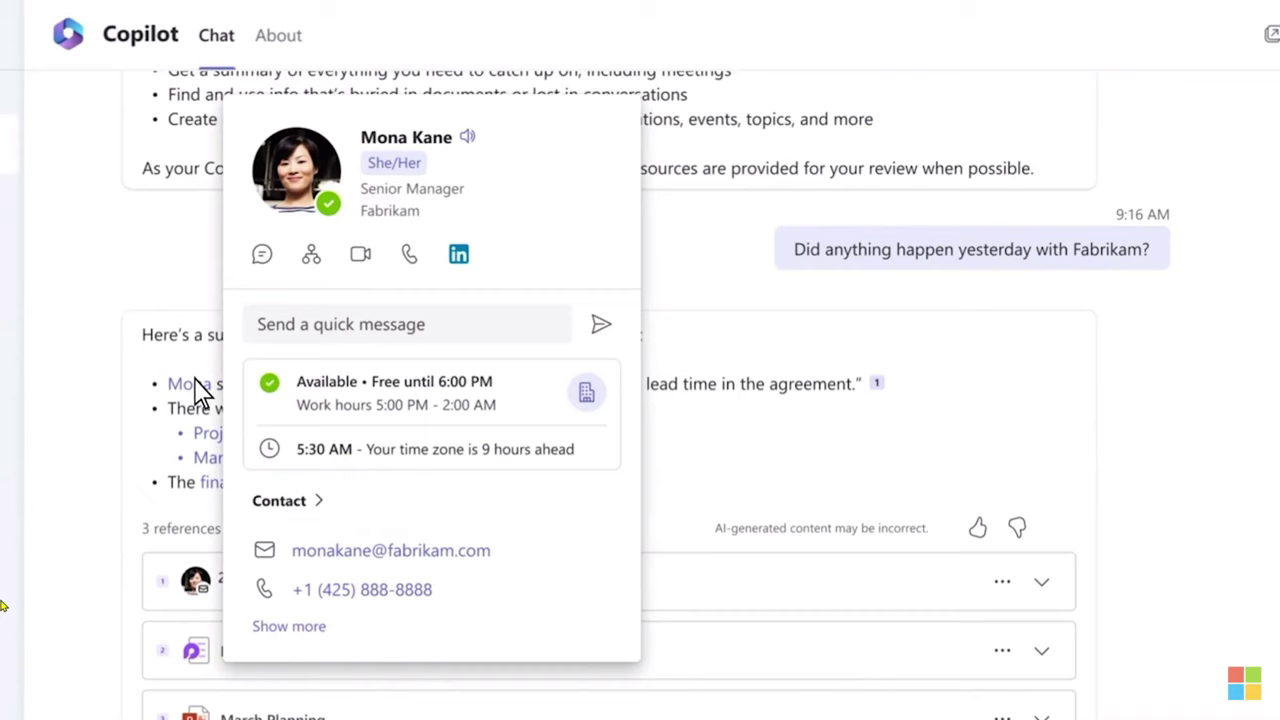
mouse_move(878, 387)
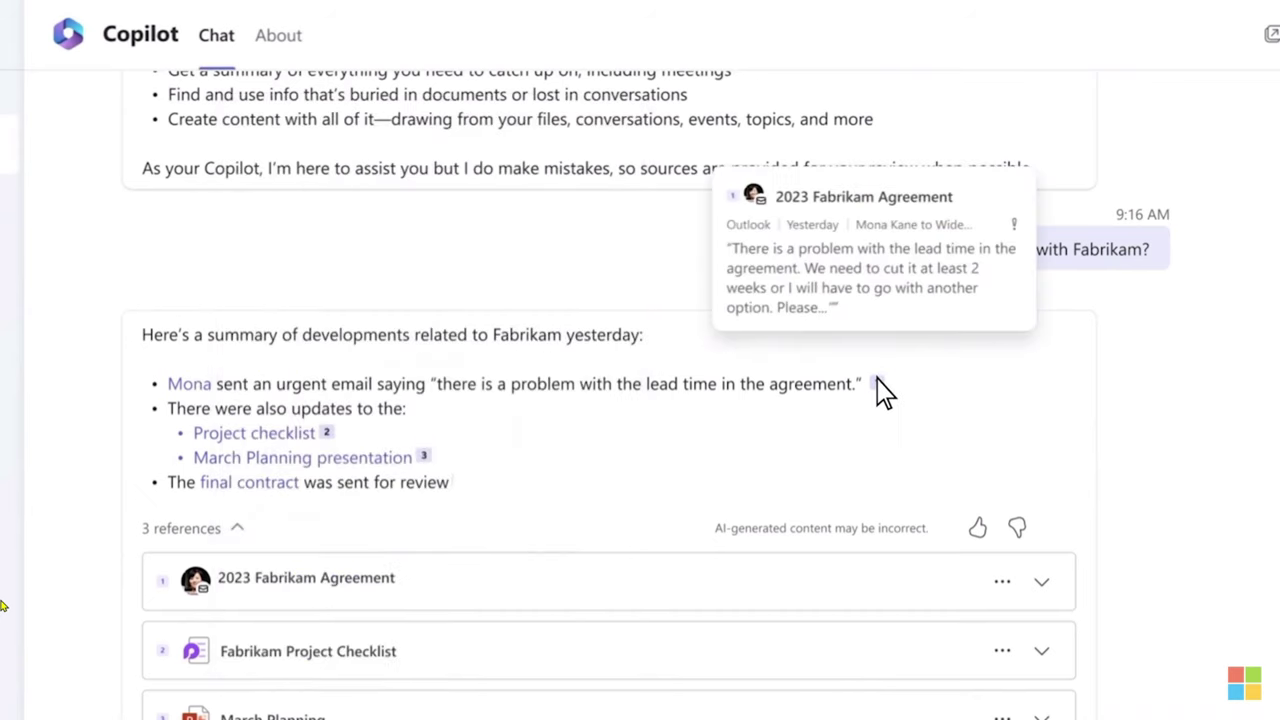
mouse_move(383, 457)
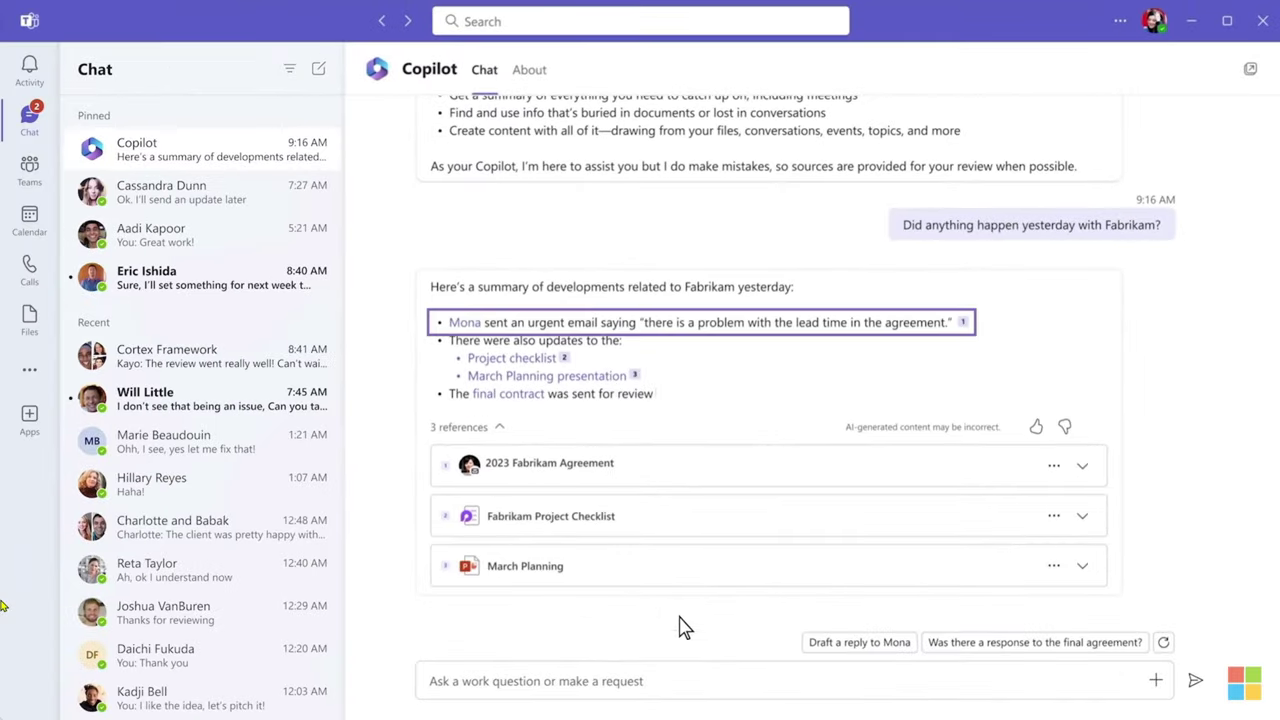
click(690, 697)
text(Help me prep for my upcoming meeting with Mona and bring up anything related to product lead times.)
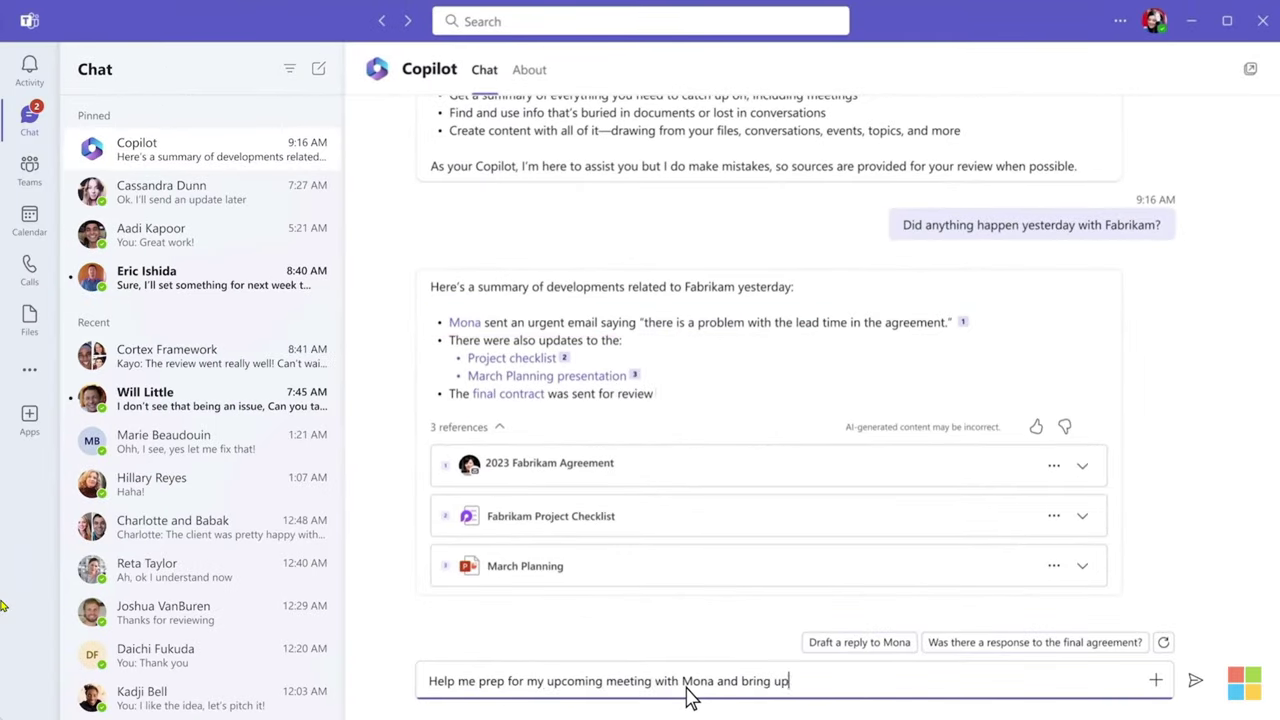
Send Copilot the meeting-prep request about product lead times.
click(1193, 679)
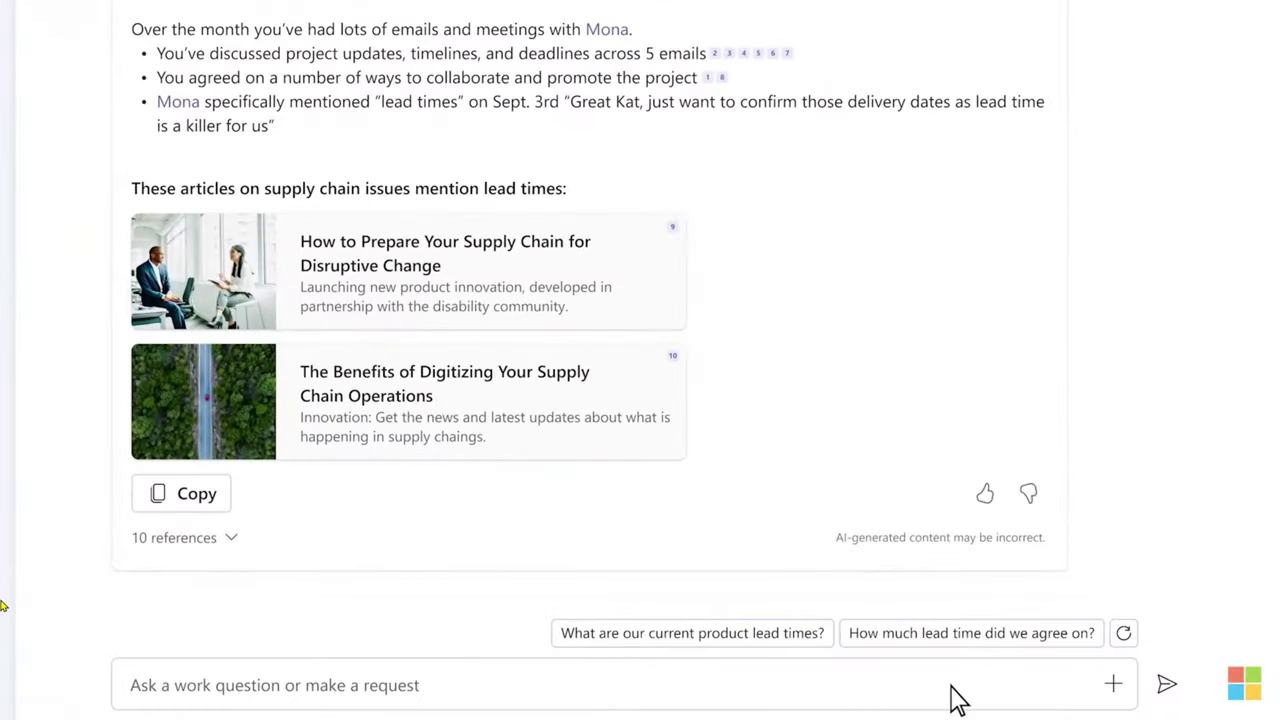
Ask Copilot to pull up key Q1 projection data and risks to consider.
click(955, 697)
text(Pull up key data from our Q1 projections and any risks we should consider)
click(1166, 686)
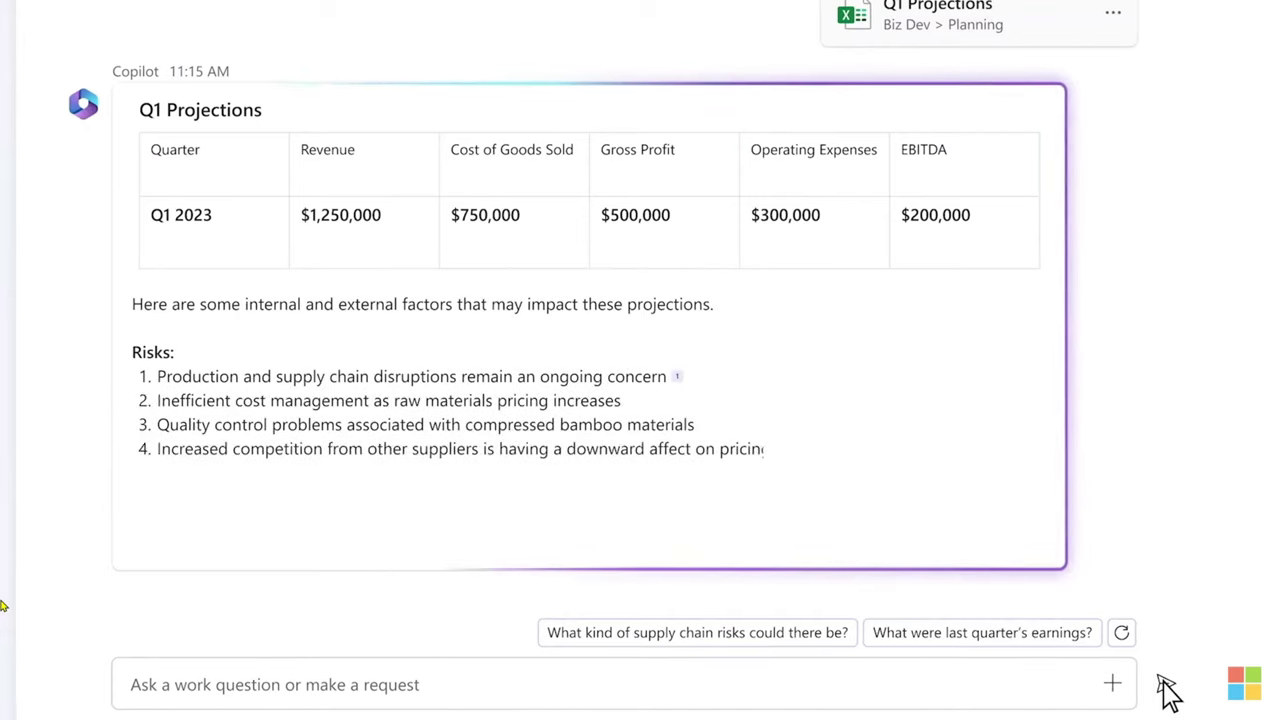
Have Copilot create a Loop SWOT analysis, then clear its first Weaknesses bullet for rewriting.
click(983, 694)
text(Create a SWOT analysis in loop based on this info)
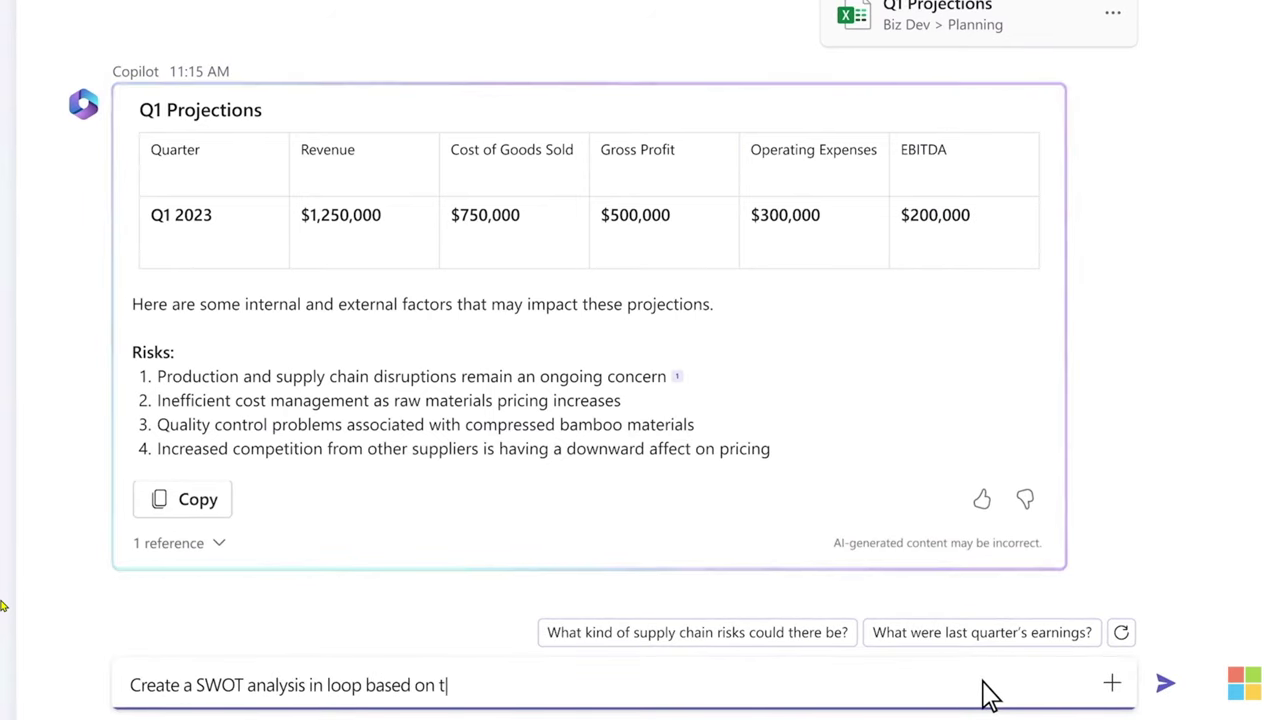
key(Return)
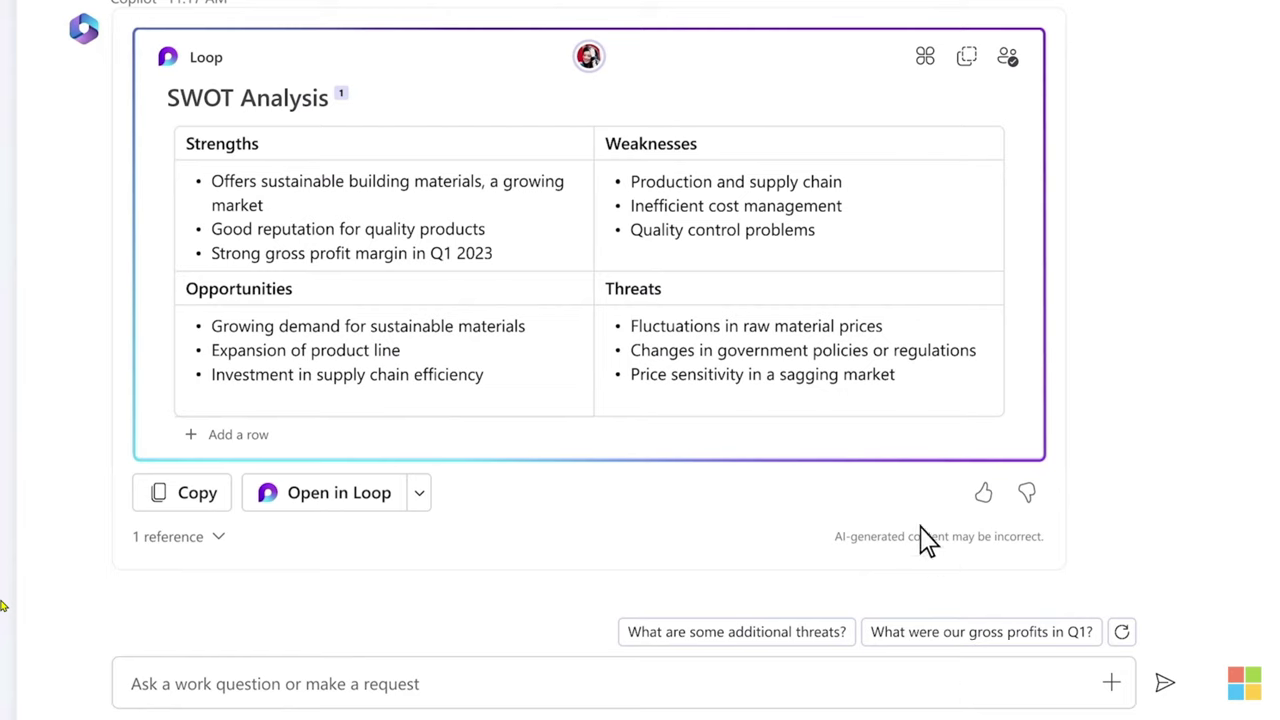
triple_click(628, 190)
key(BackSpace)
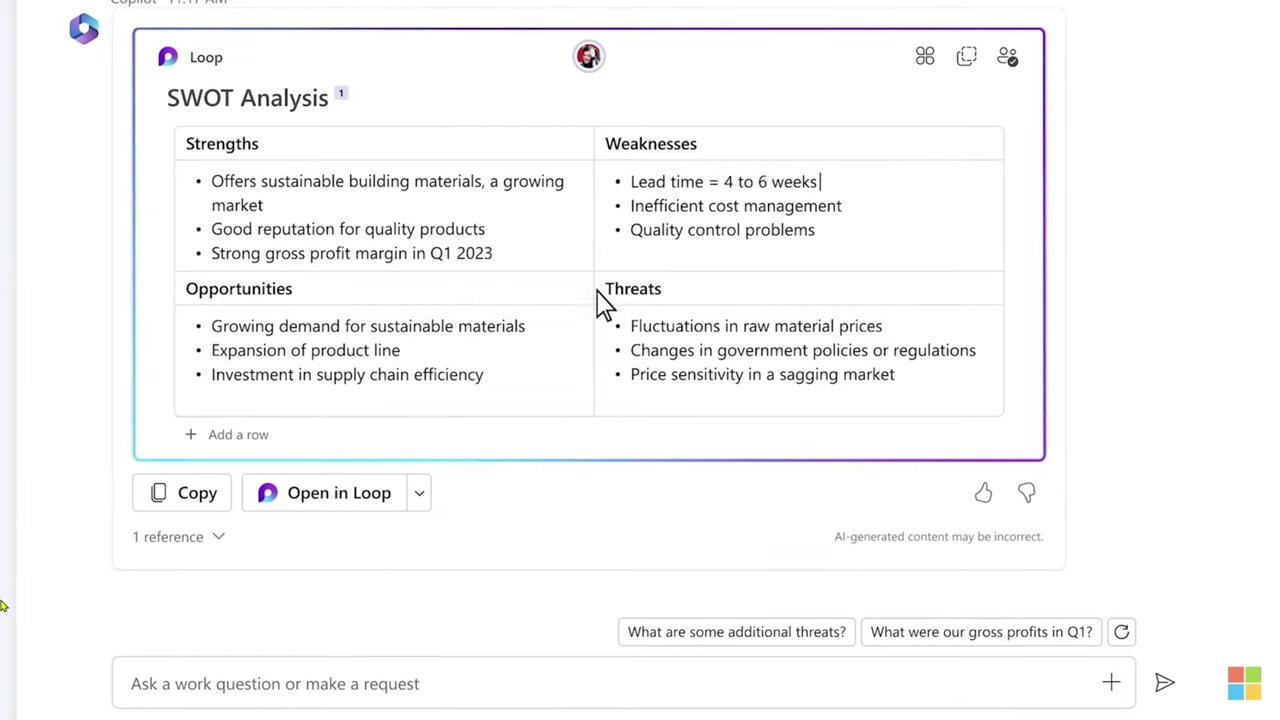
Start a request to add this slide to the Exec_review.ppt presentation.
click(583, 685)
text(Add)
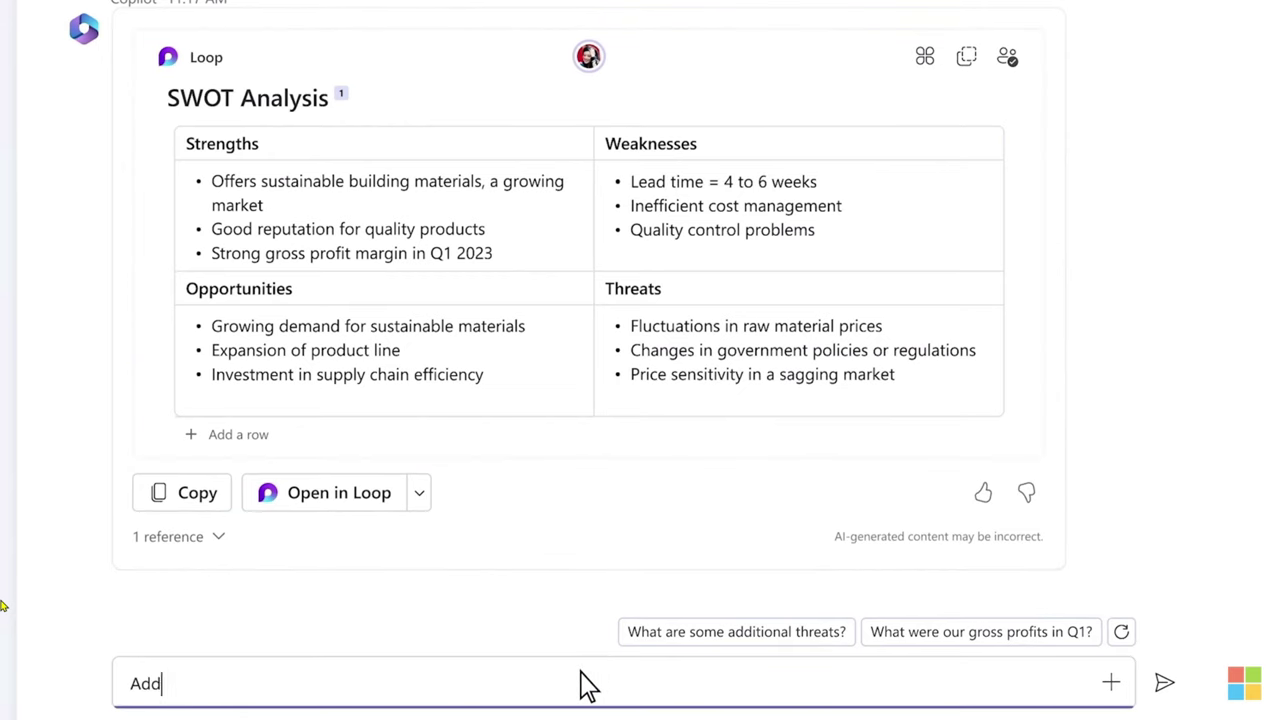
text( this slide to the Exec/)
click(580, 534)
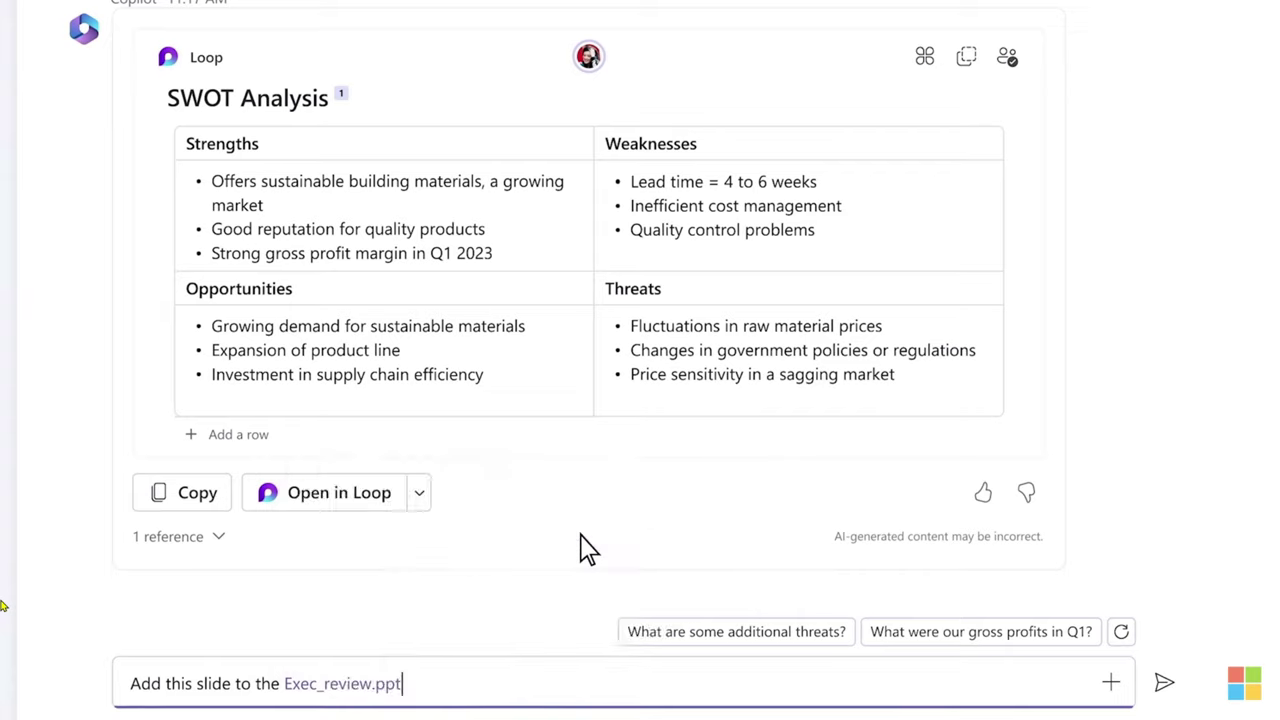
Add the SWOT slide to Exec_review, then request a summary of the 10am and 1pm meetings.
text(presentation.)
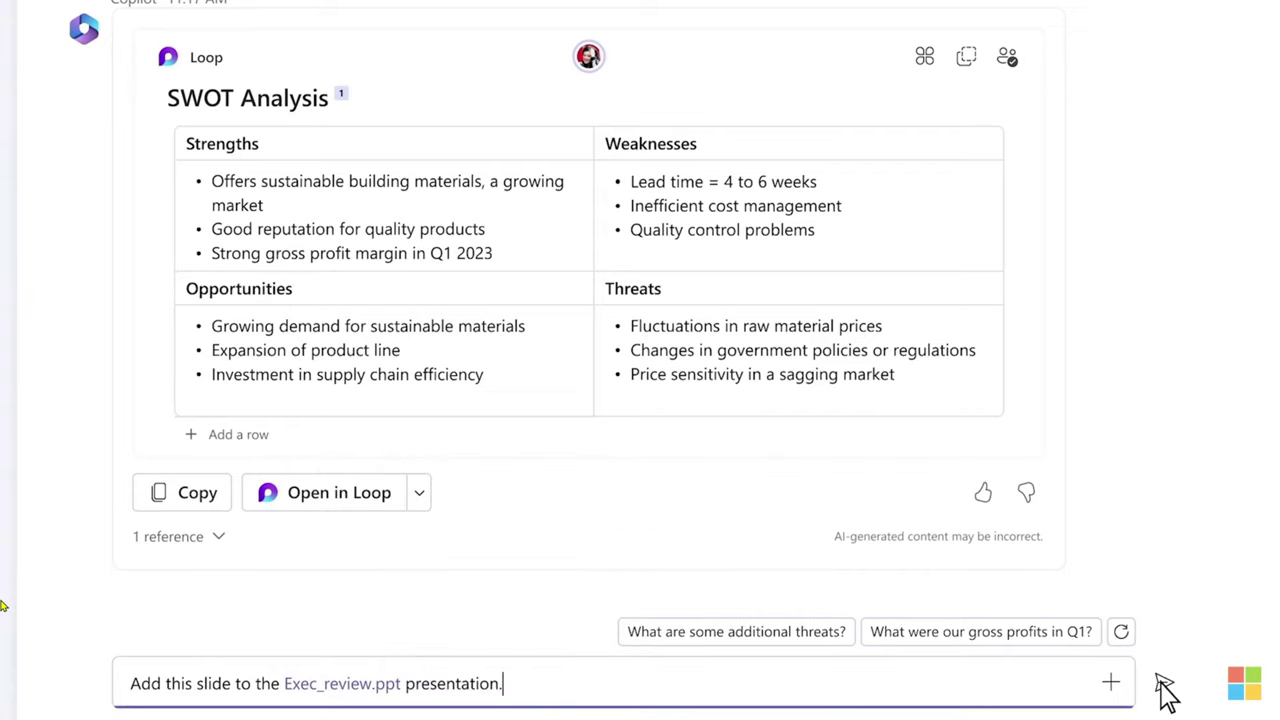
key(Return)
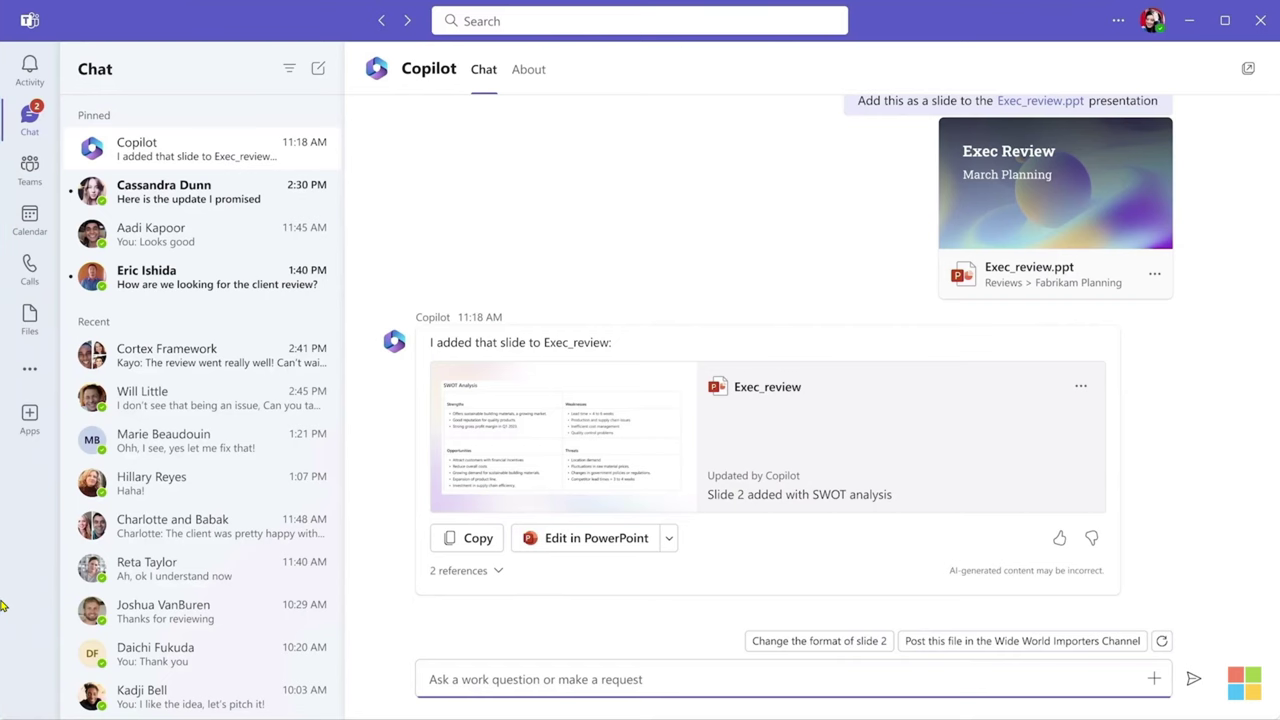
text(Draft a summary of what happened in the 10am and 1pm meetings to post to)
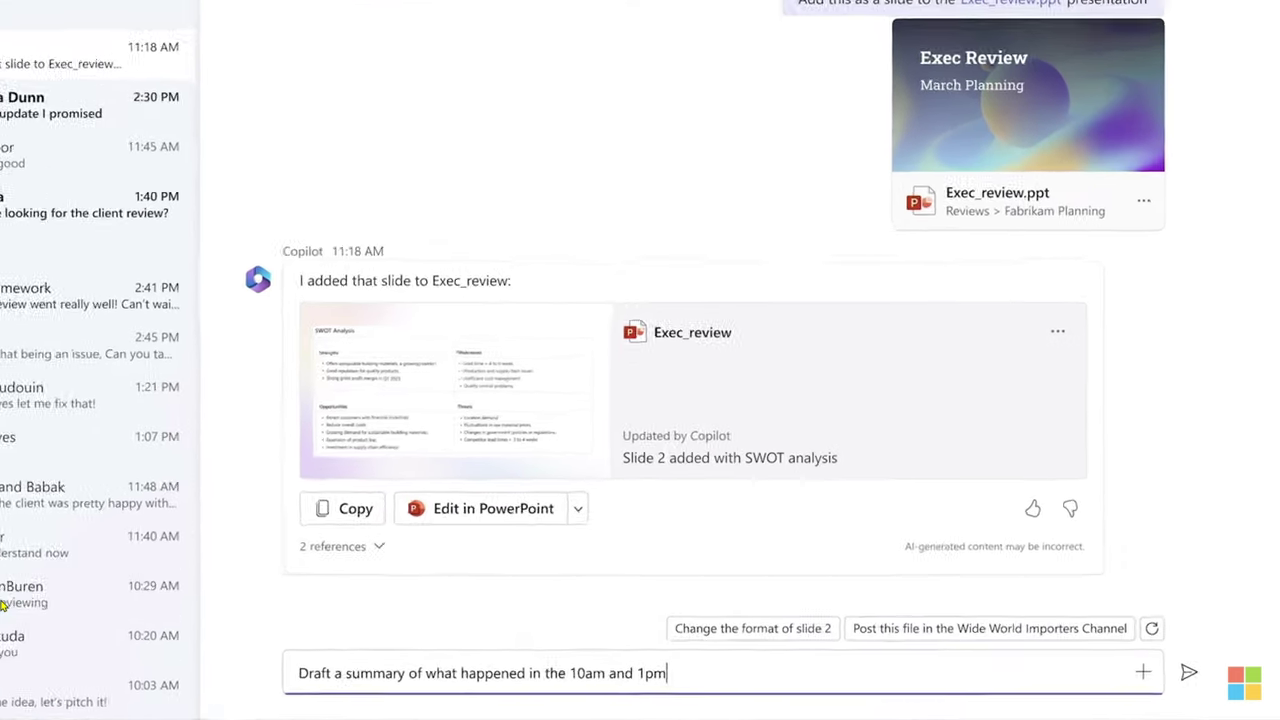
text( our business development channel)
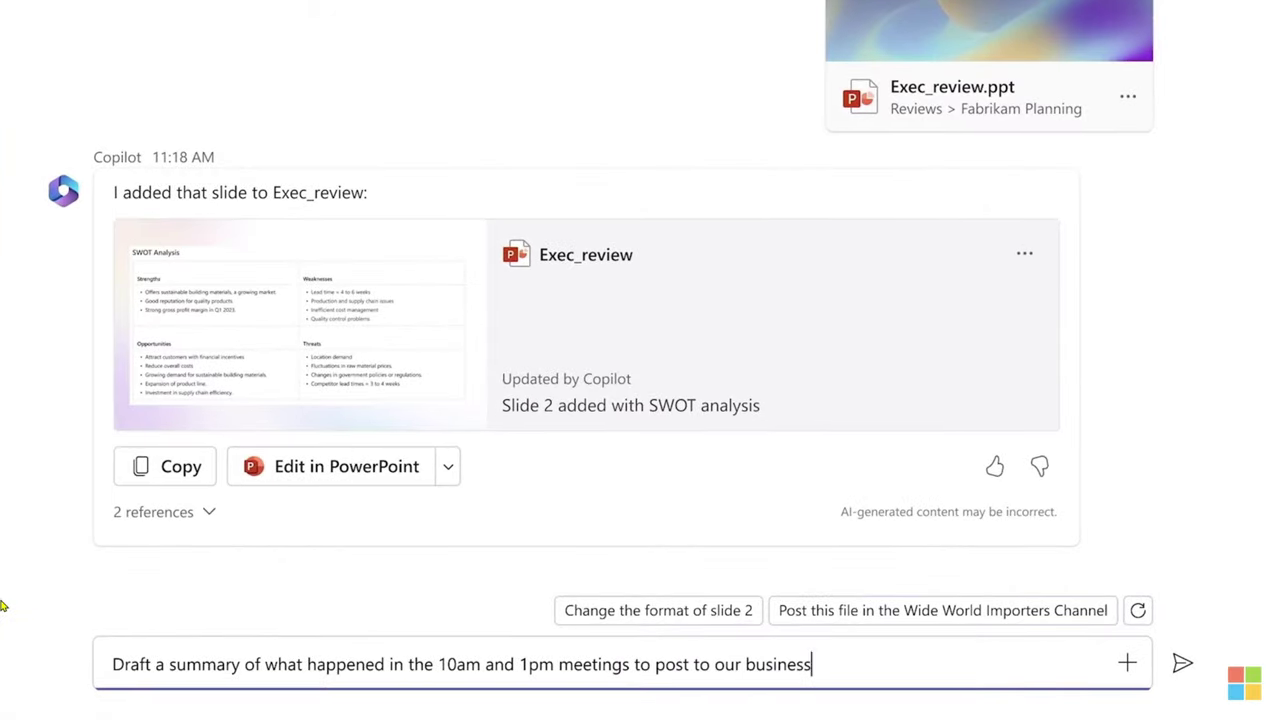
click(1181, 666)
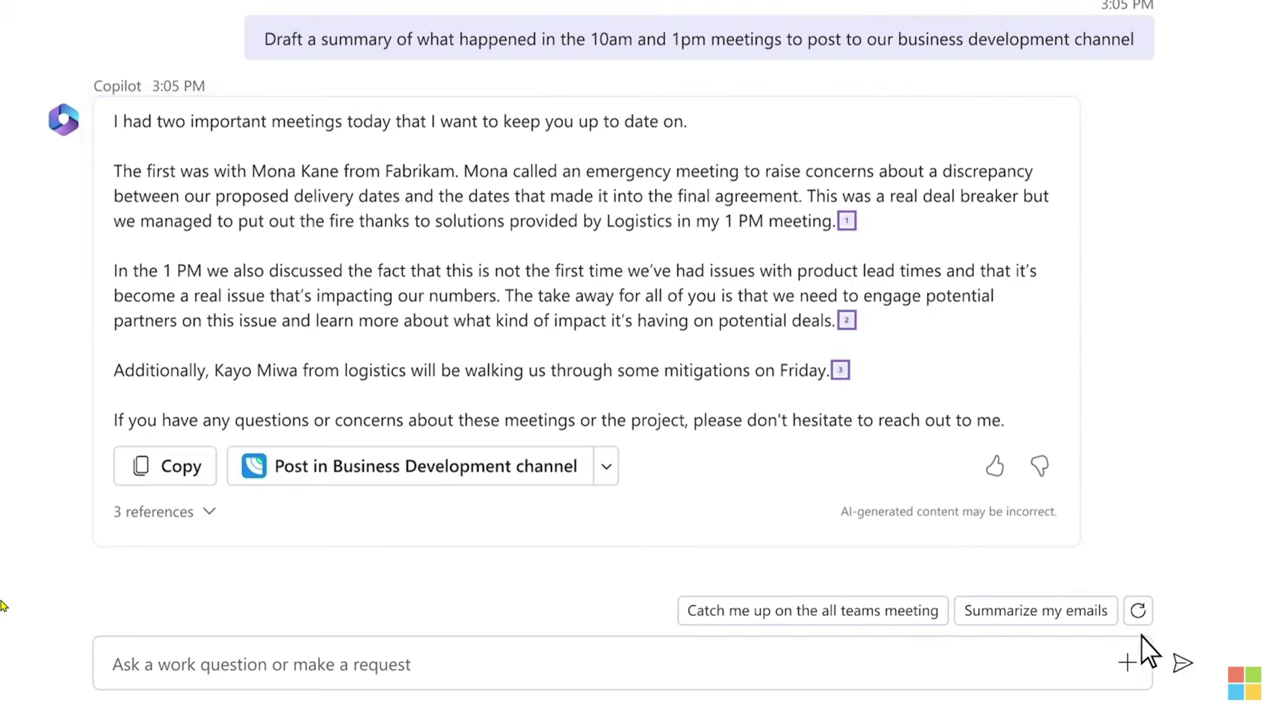
mouse_move(841, 372)
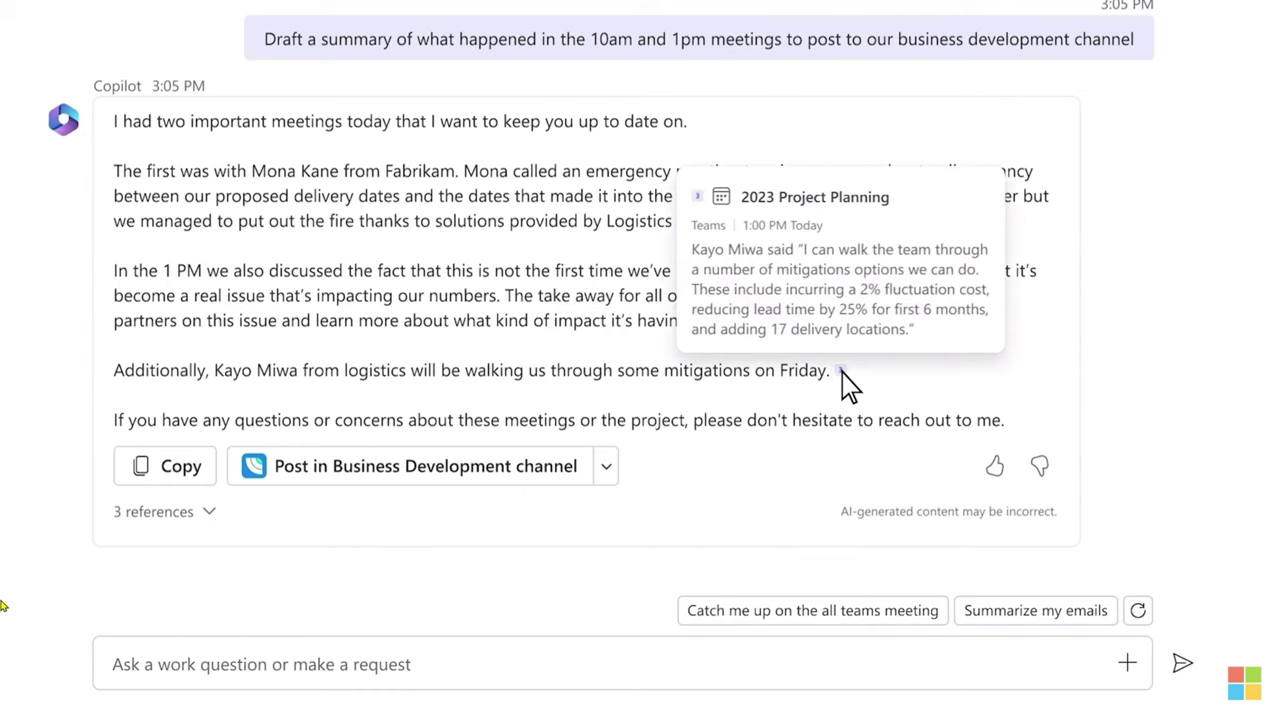
Ask Copilot to find the list a colleague mentioned in the 1 PM meeting and add it.
click(599, 680)
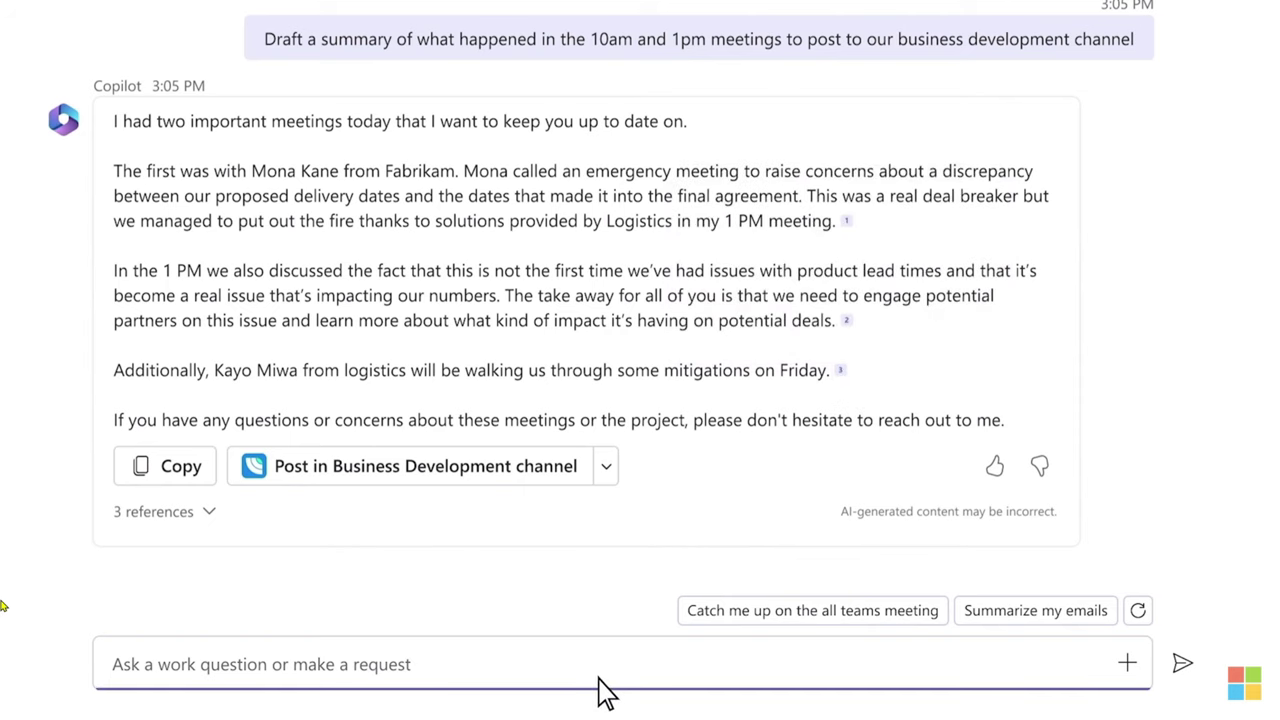
text(Find the list that Kayo mentioned in our 1 PM meeting and add it)
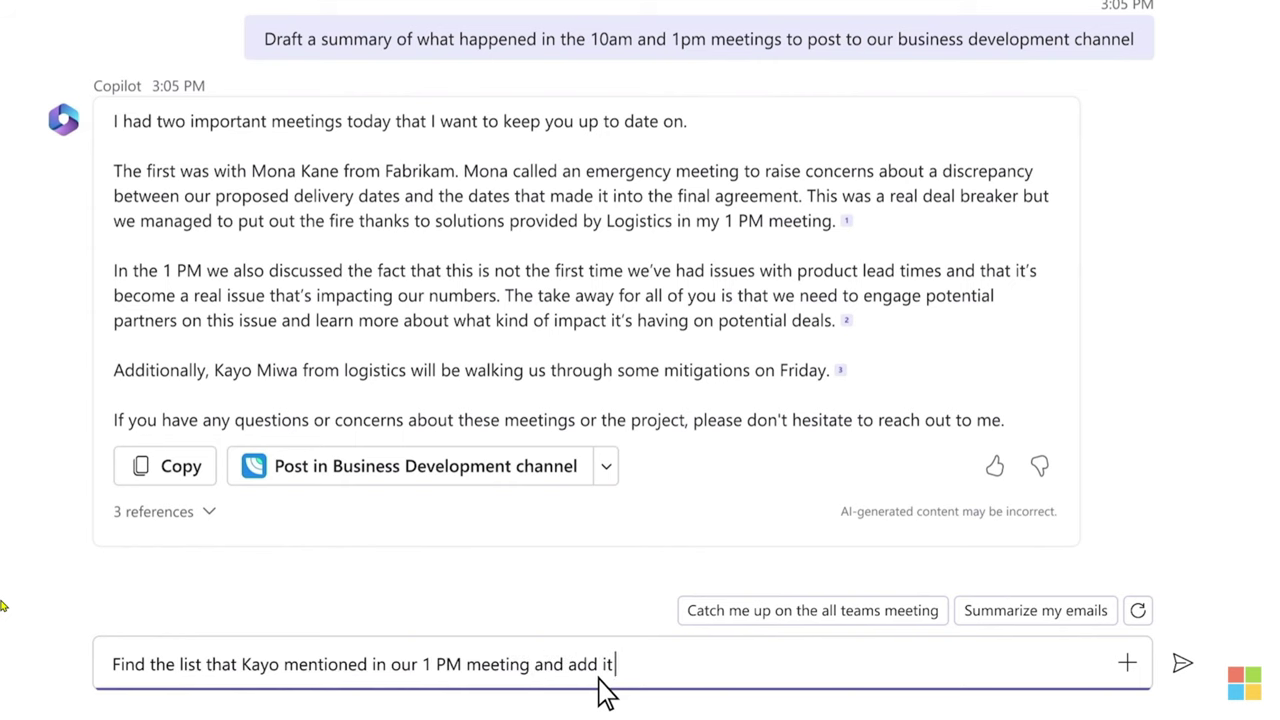
click(1180, 668)
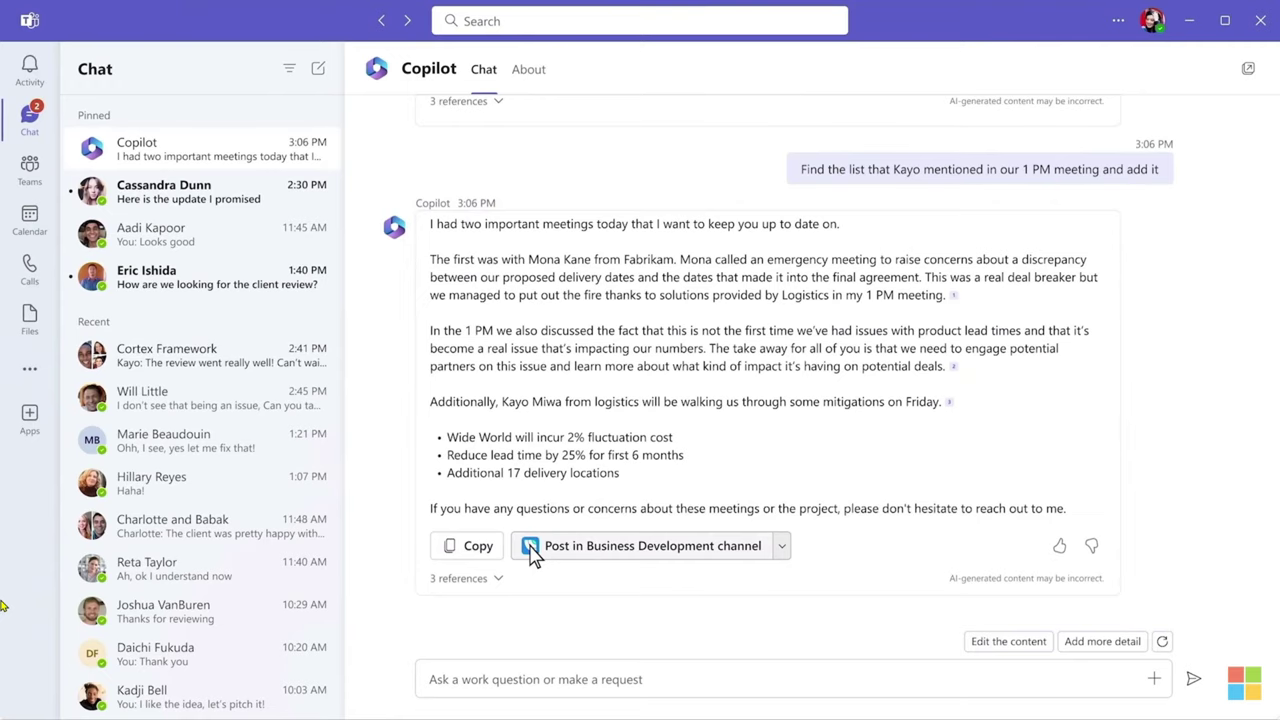
Post the 'Fabrikam Update' meeting summary to the Business Development channel.
click(533, 550)
scroll(533, 555, down, 3)
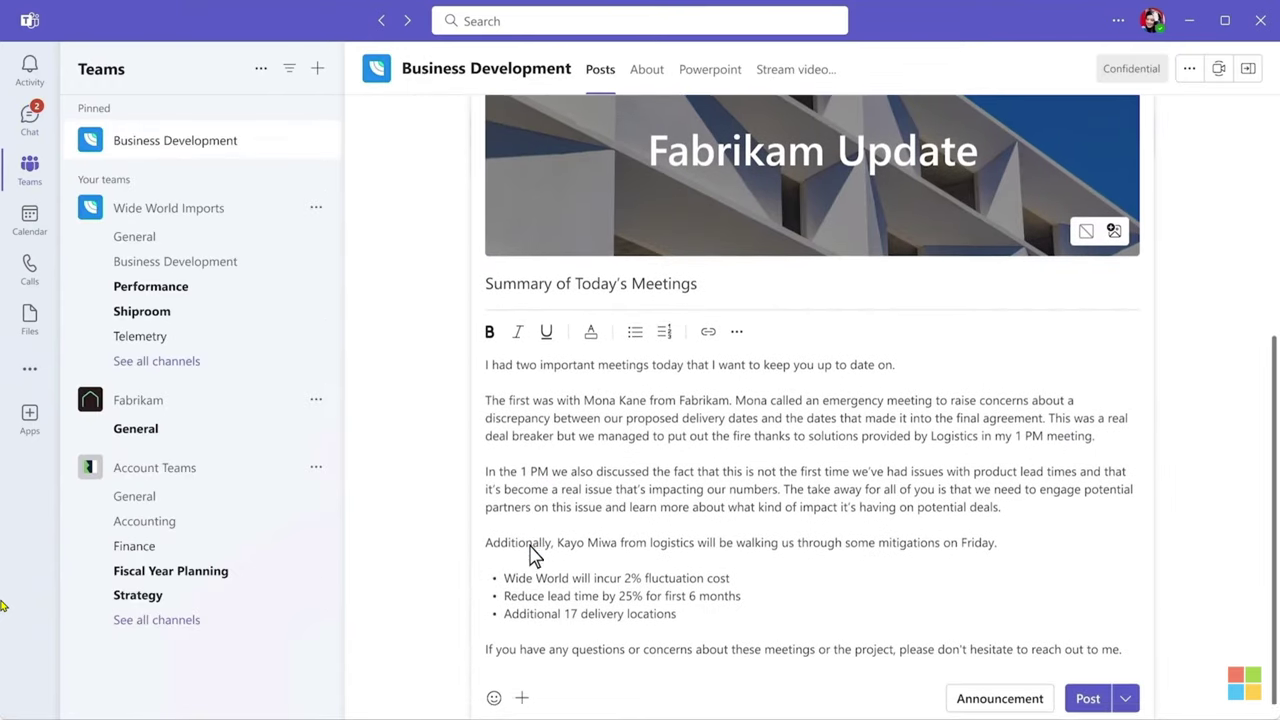
click(1089, 672)
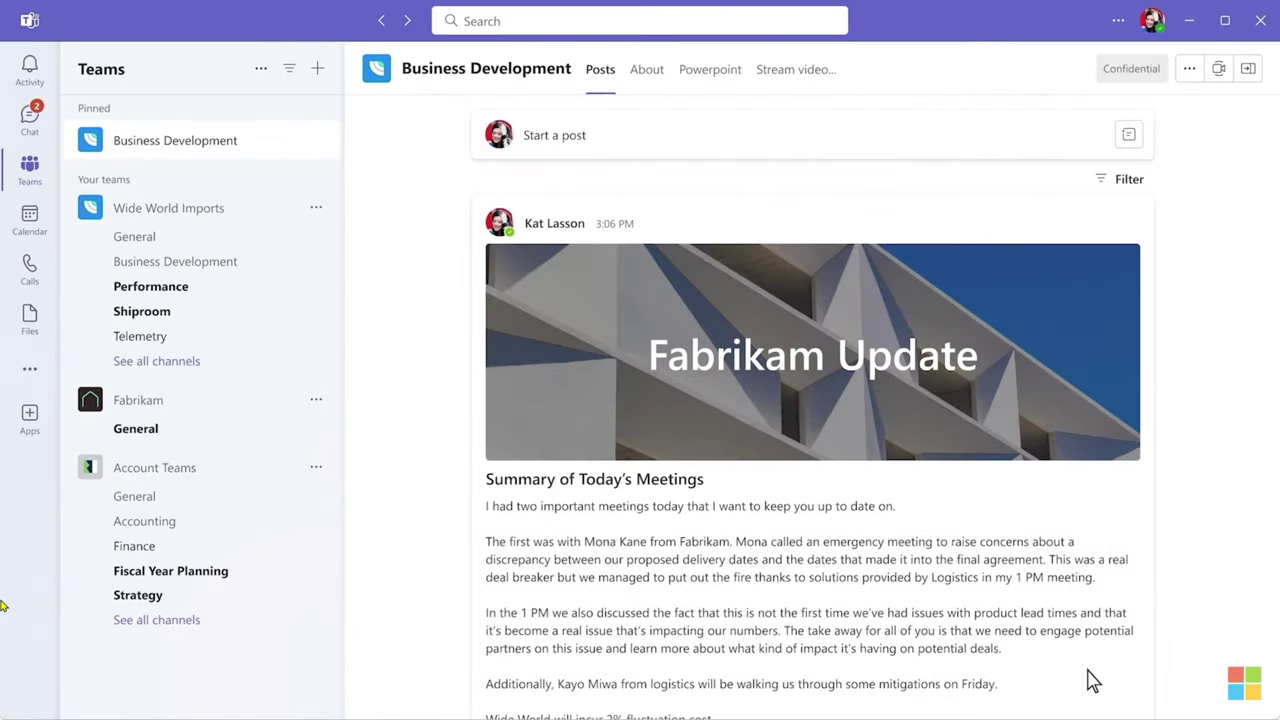